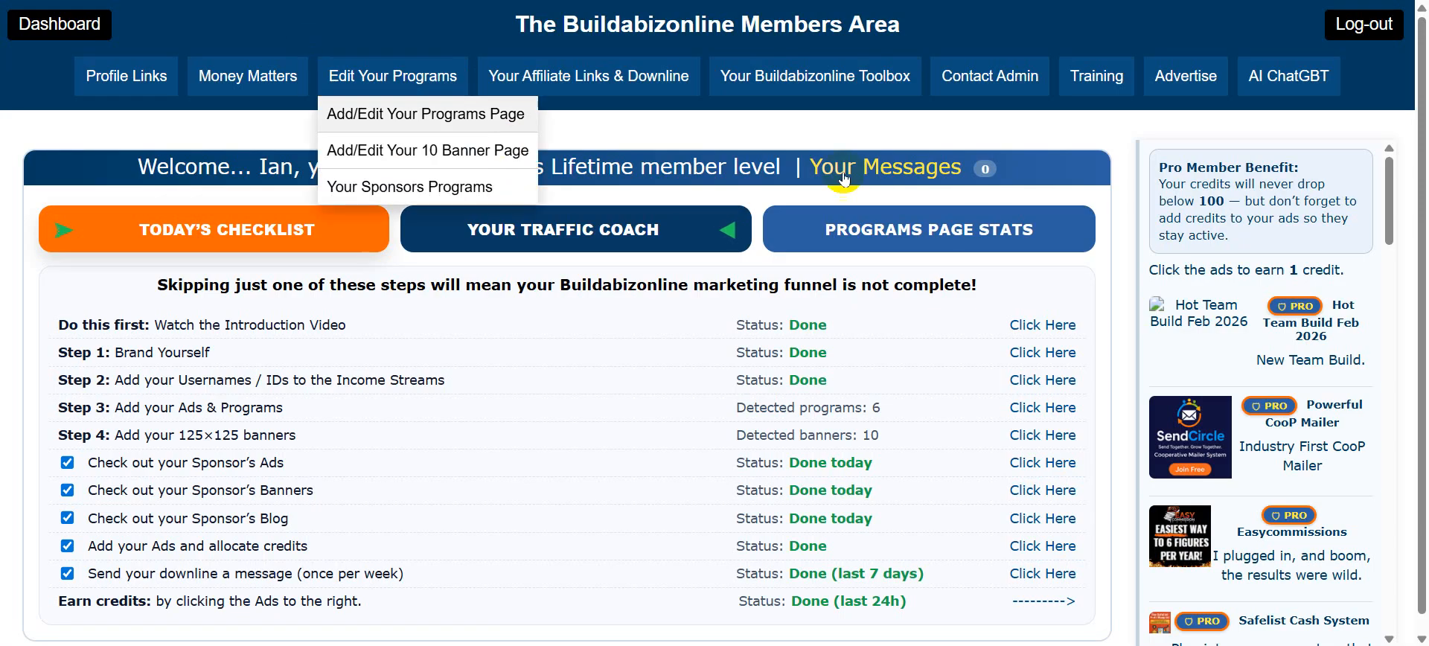
# Go to 'Your Buildabizonline Toolbox' from the Members Area top navigation bar.
pyautogui.click(815, 74)
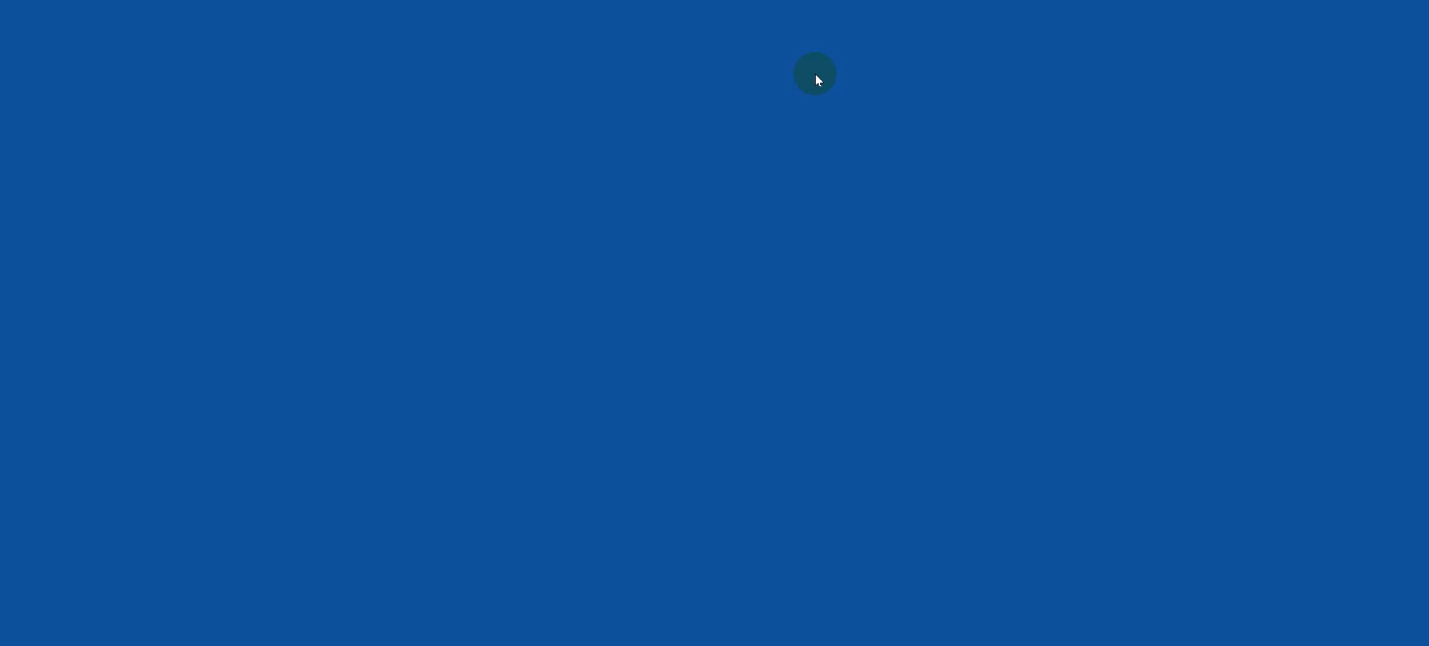
# Pick '1) Free Signup Splash' from the Templates list and load it.
pyautogui.scroll(-3, 200, 338)
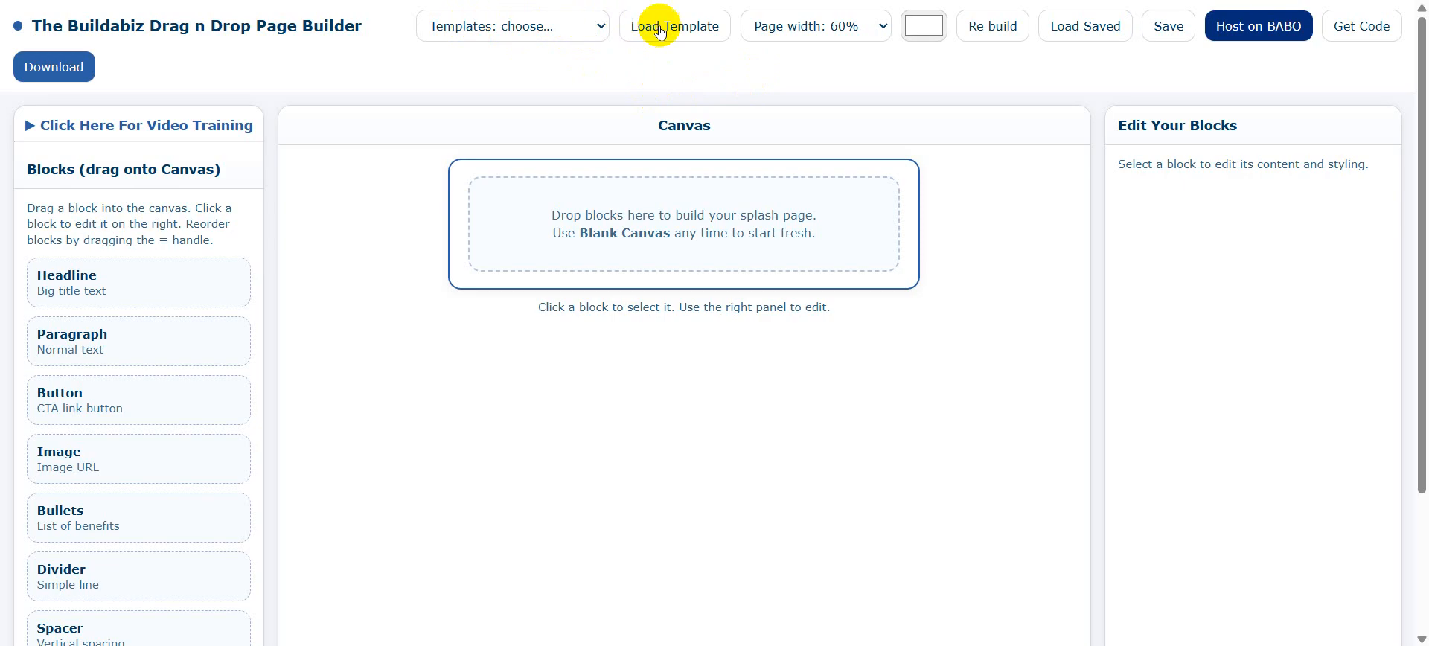
pyautogui.click(600, 28)
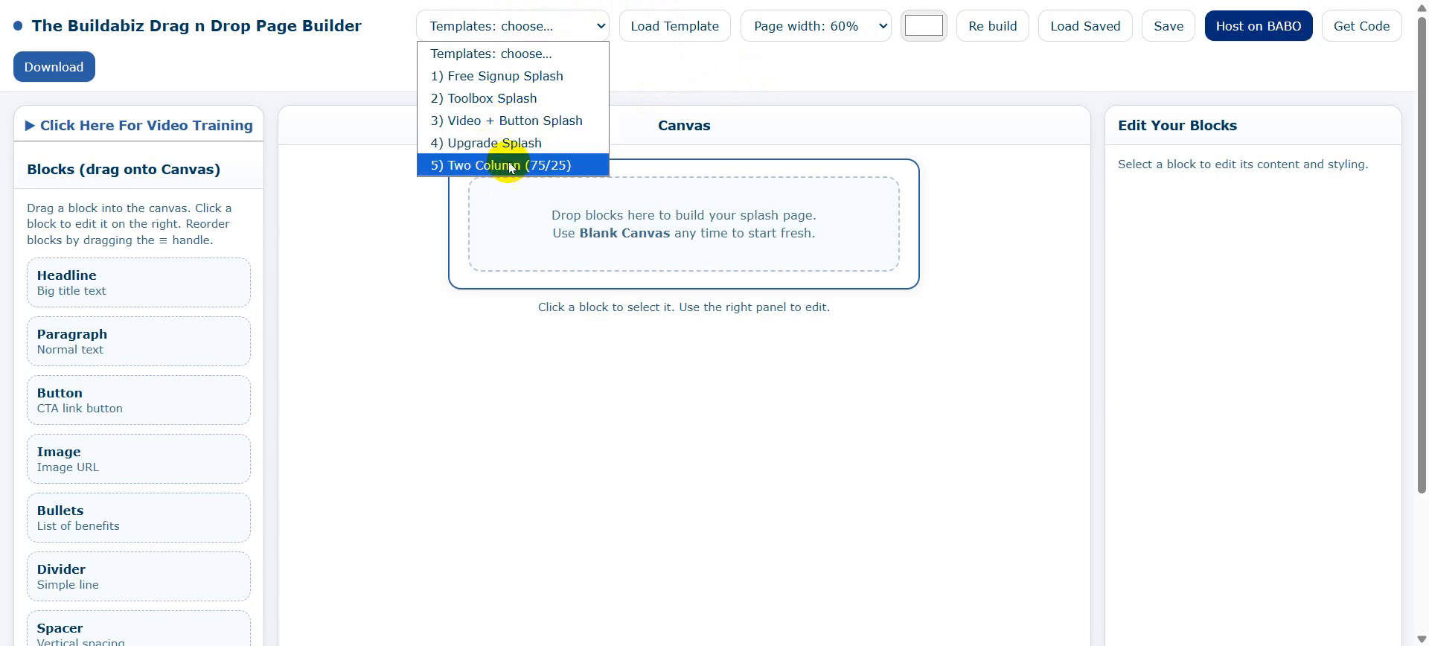
pyautogui.click(507, 78)
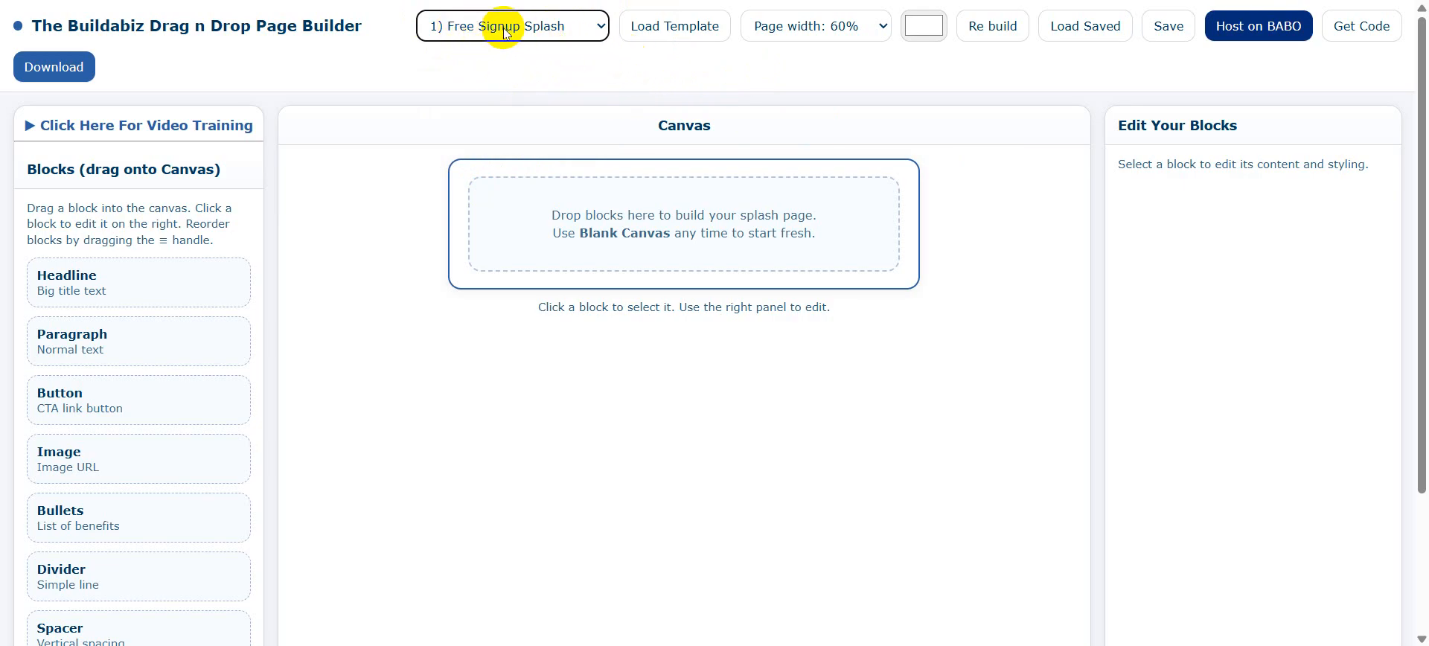
pyautogui.click(680, 26)
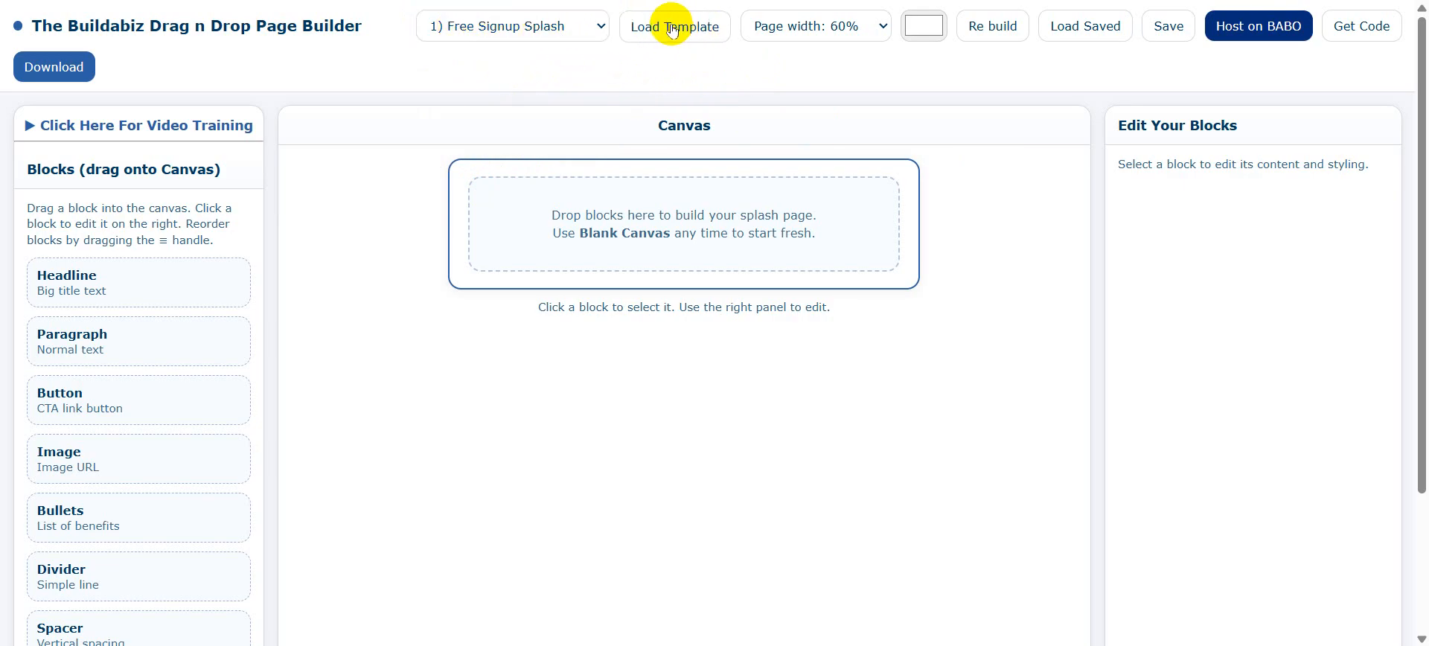
pyautogui.scroll(-2, 1008, 173)
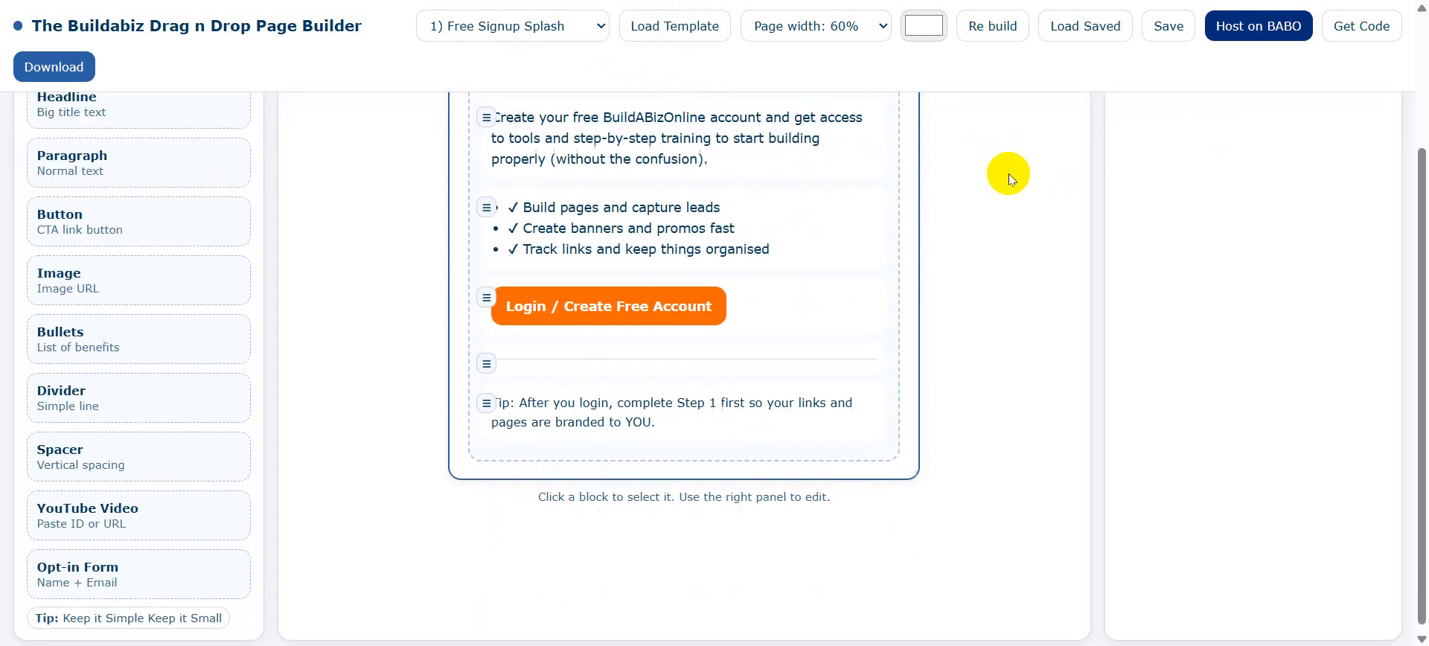
pyautogui.scroll(2, 1008, 173)
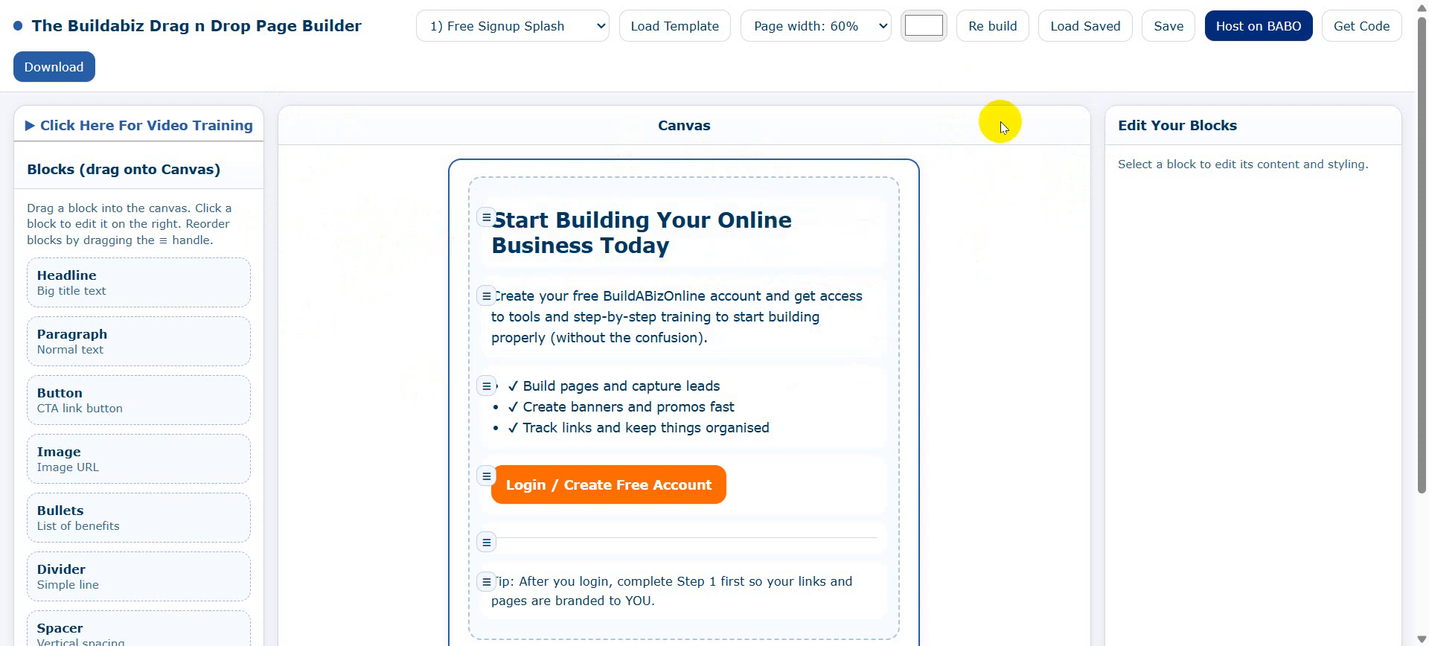
pyautogui.click(884, 25)
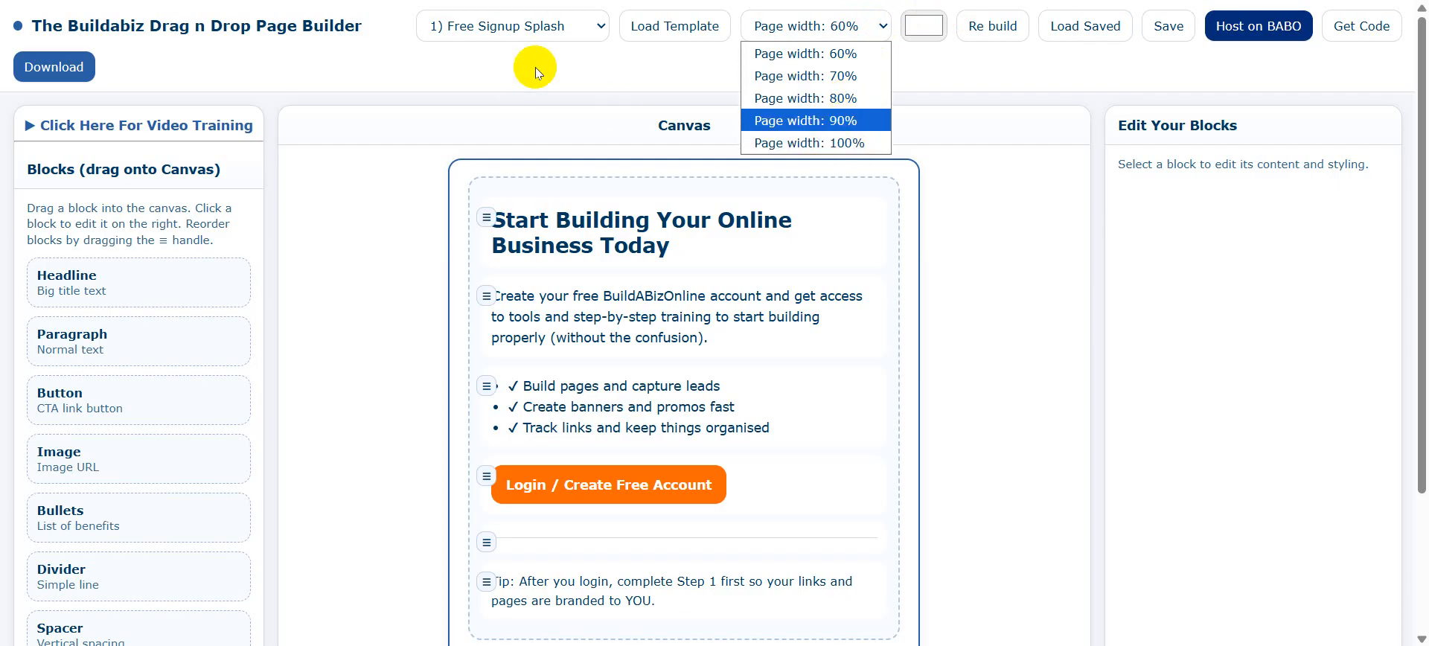
pyautogui.click(617, 68)
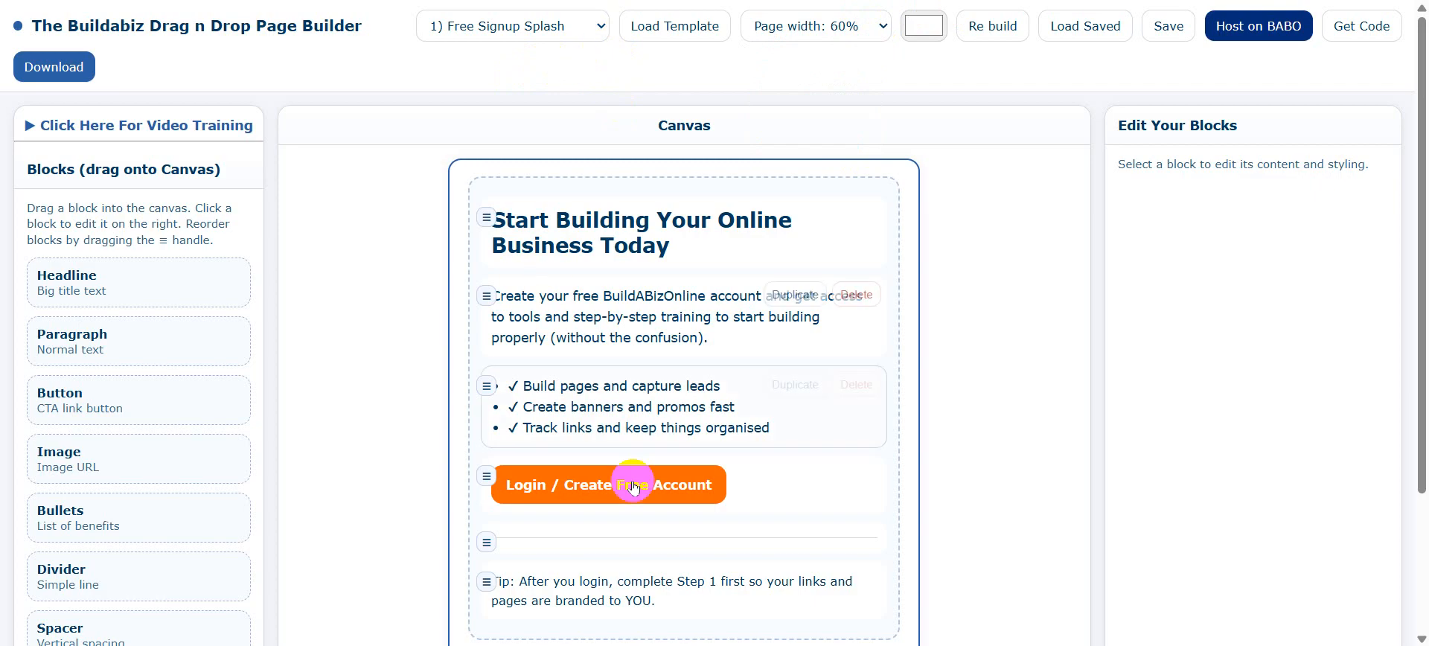
pyautogui.scroll(-2, 700, 335)
pyautogui.scroll(2, 716, 323)
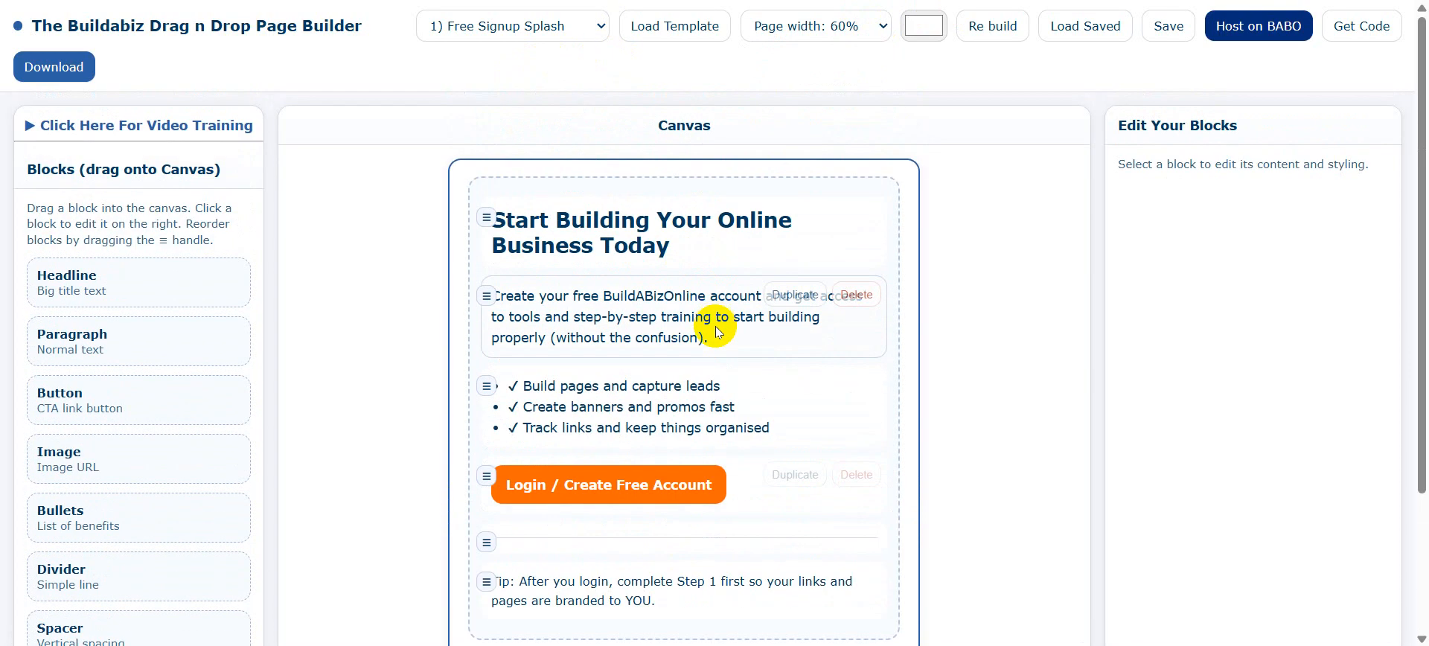
pyautogui.click(504, 25)
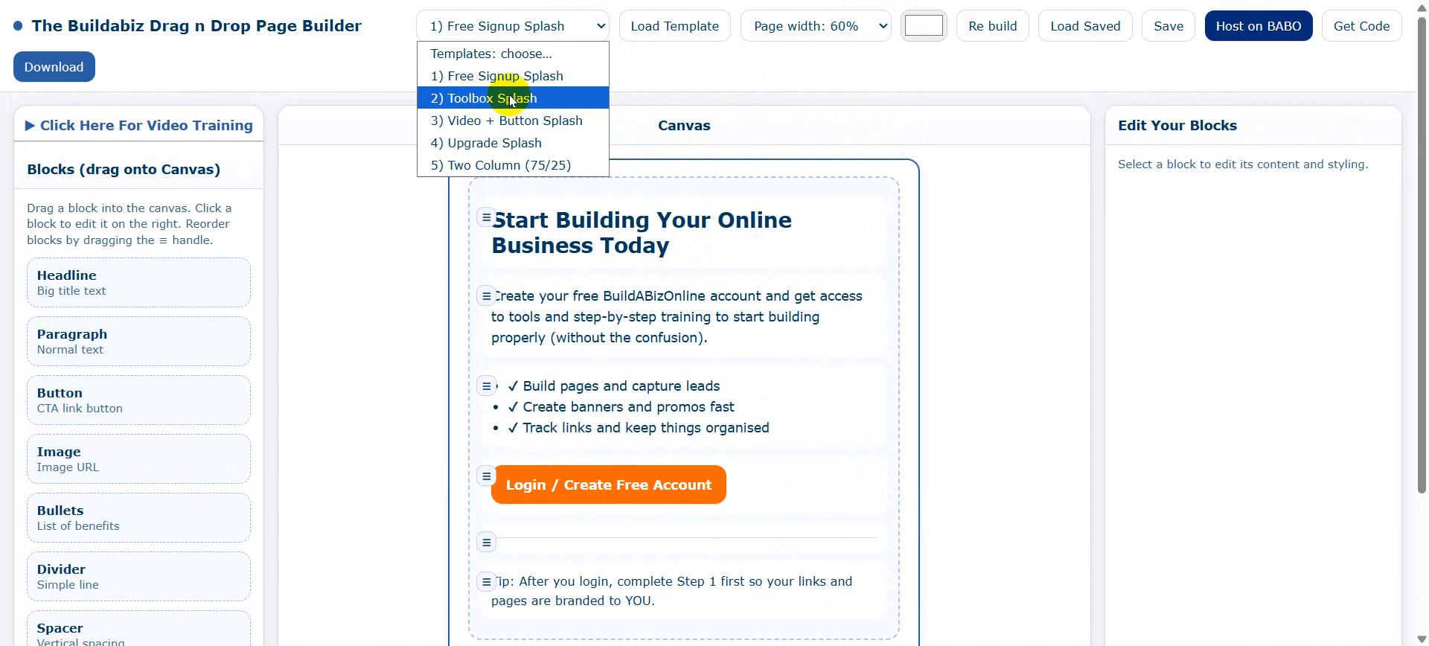
# Load the '2) Toolbox Splash' template, confirming it replaces the page.
pyautogui.click(509, 99)
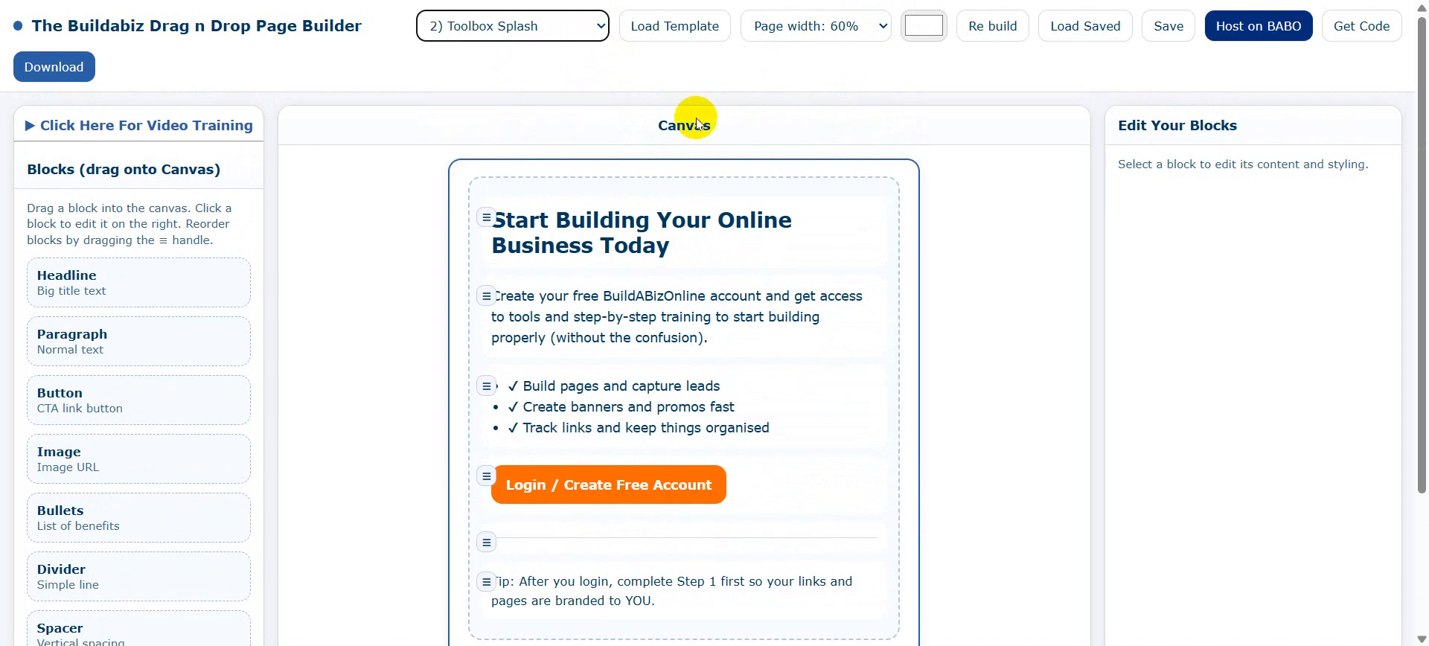
pyautogui.click(670, 28)
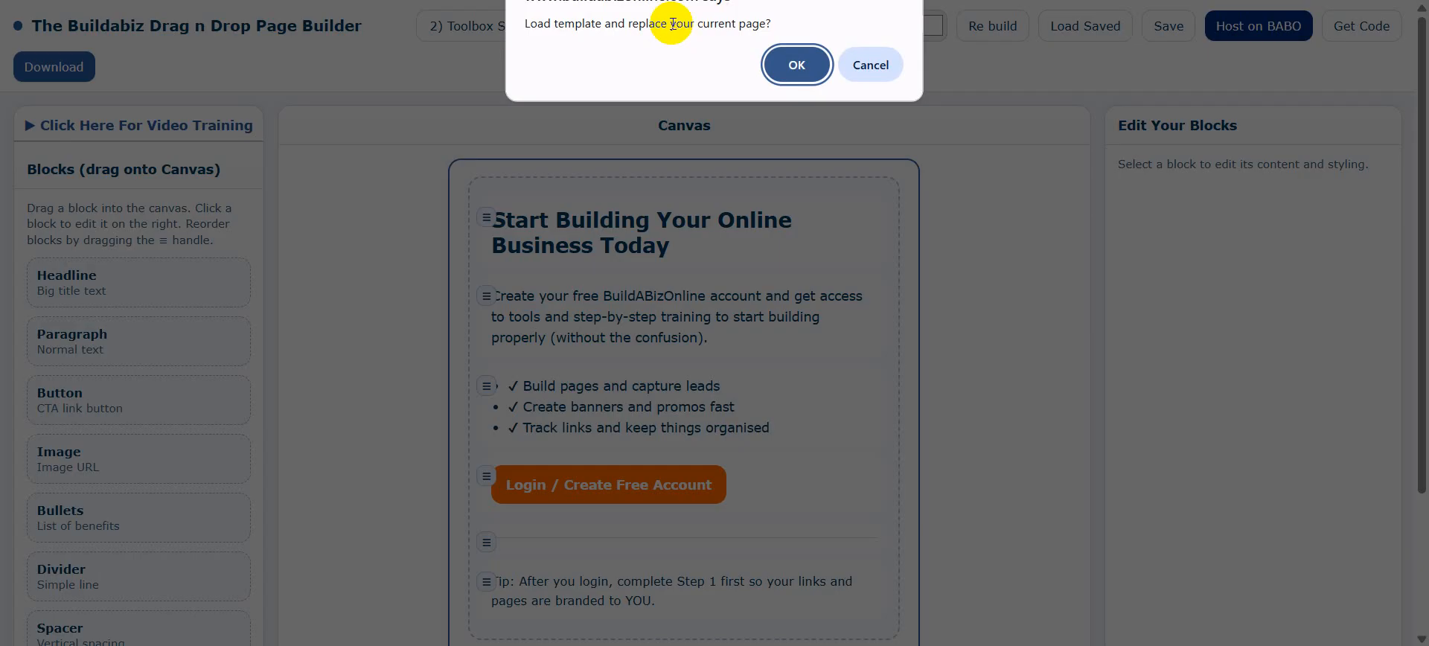
pyautogui.click(797, 64)
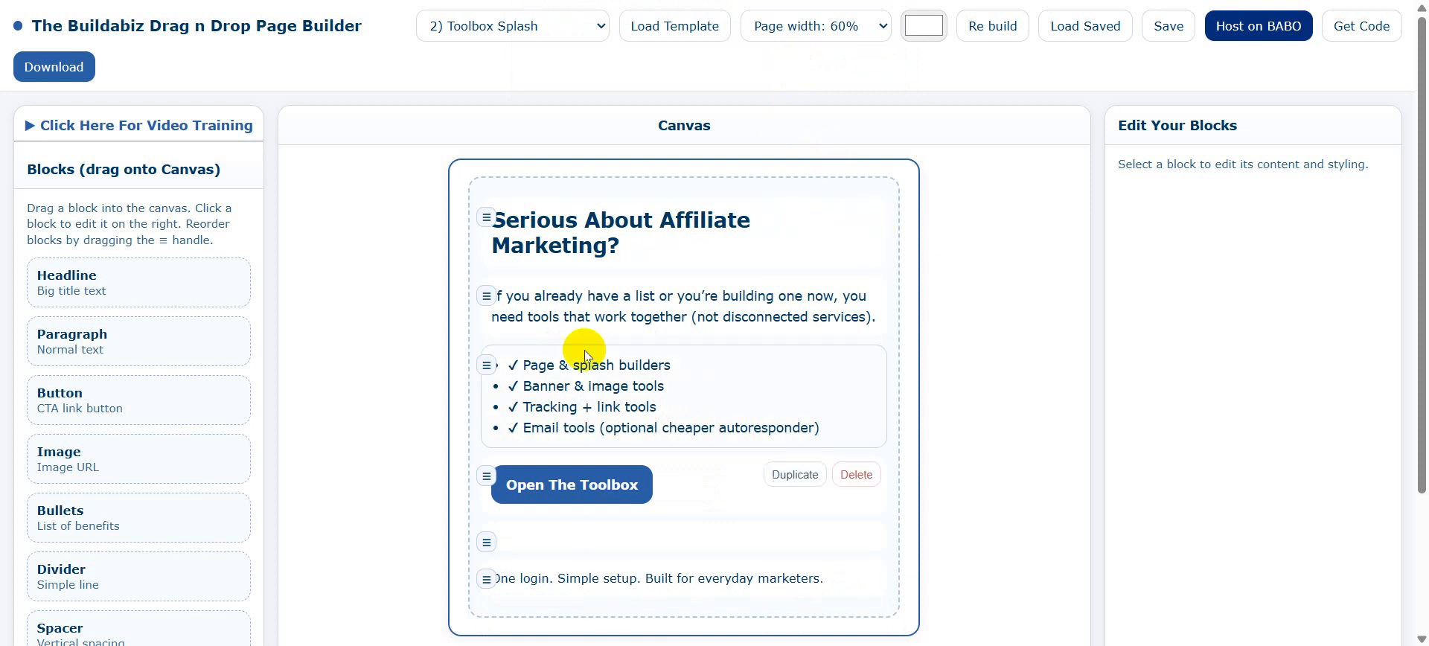
# Replace the page with the '3) Video + Button Splash' template and look it over.
pyautogui.click(601, 27)
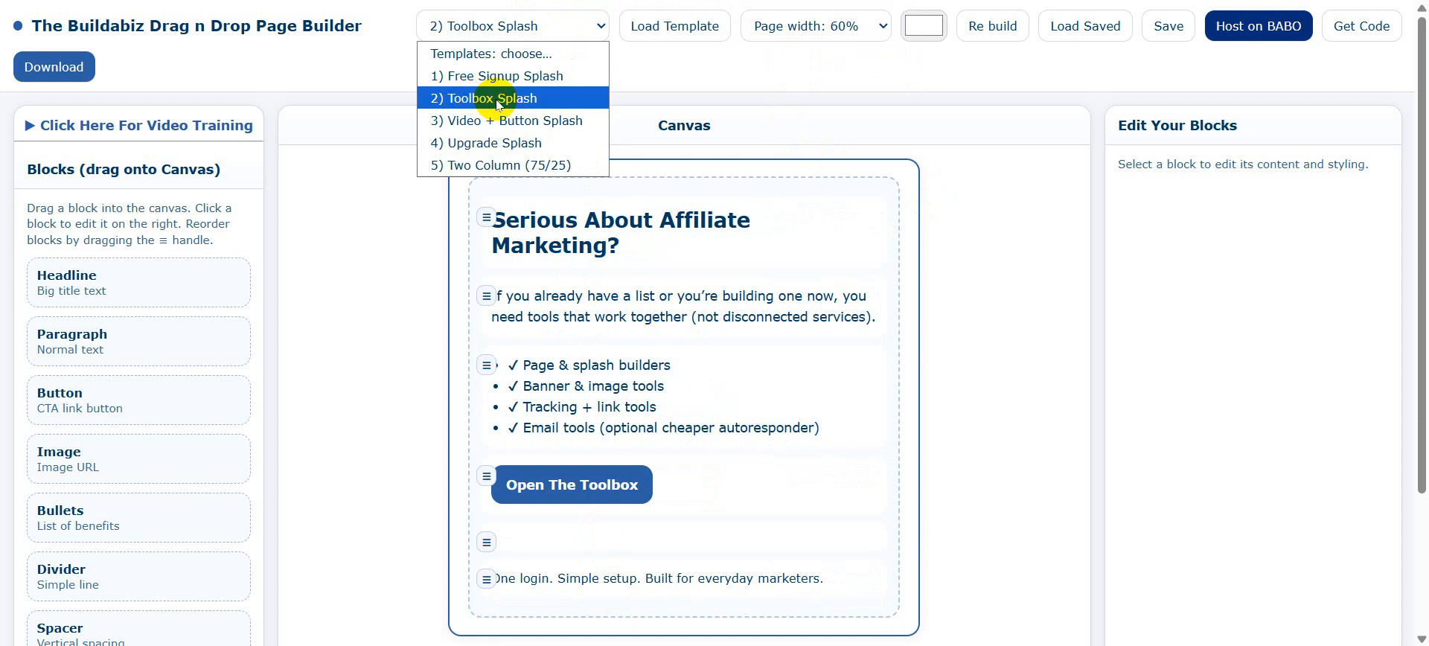
pyautogui.click(508, 121)
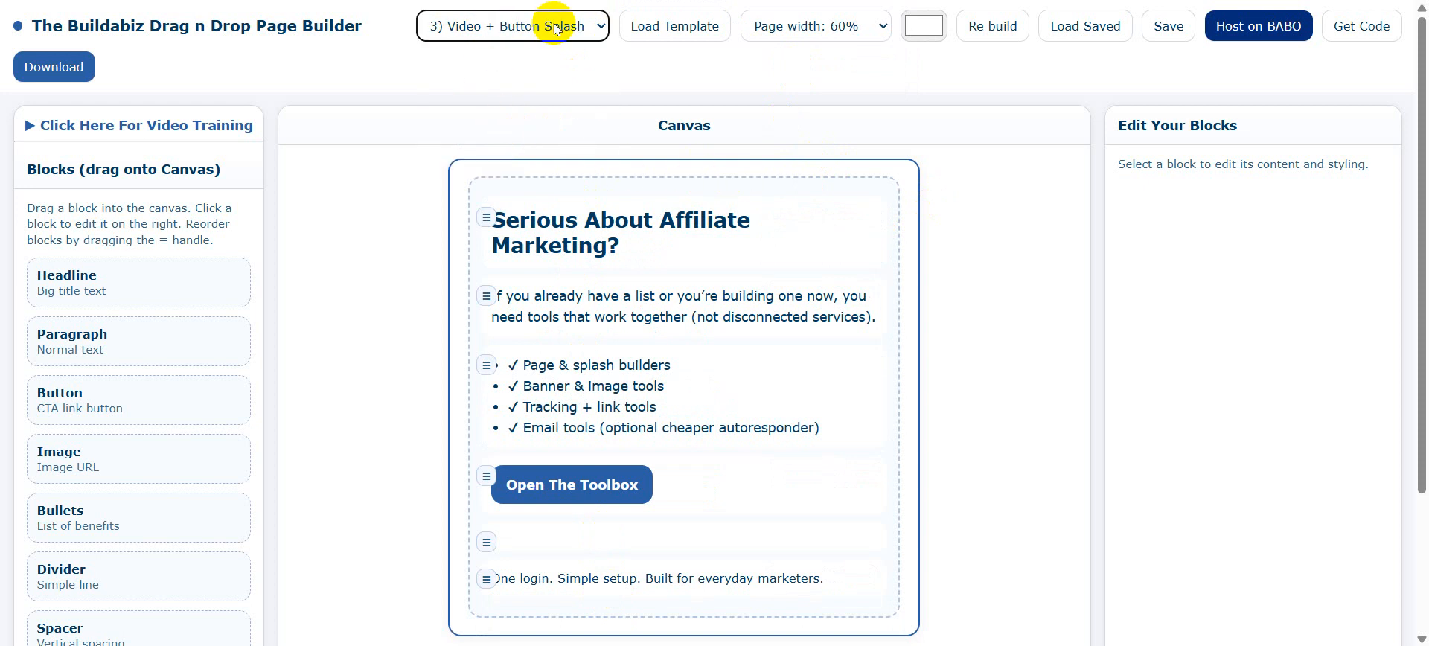
pyautogui.click(689, 33)
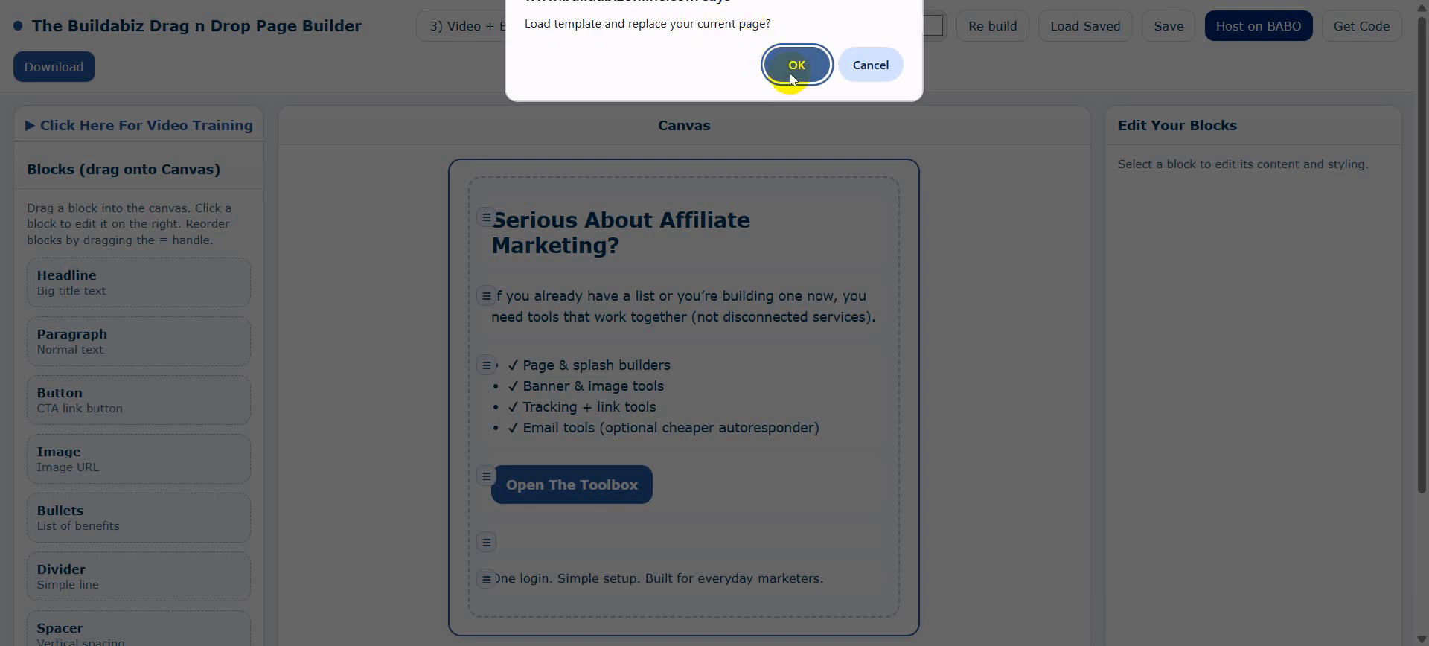
pyautogui.click(792, 67)
pyautogui.scroll(-2, 1031, 186)
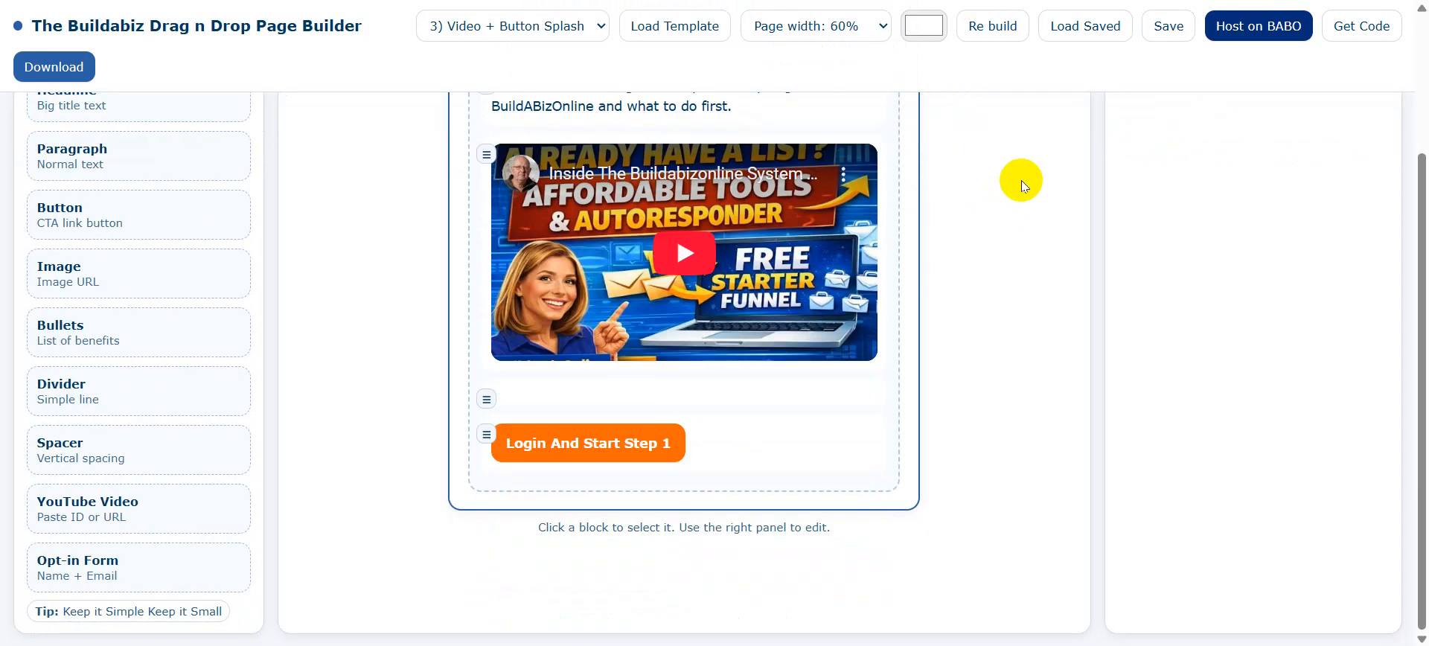
pyautogui.scroll(2, 1021, 180)
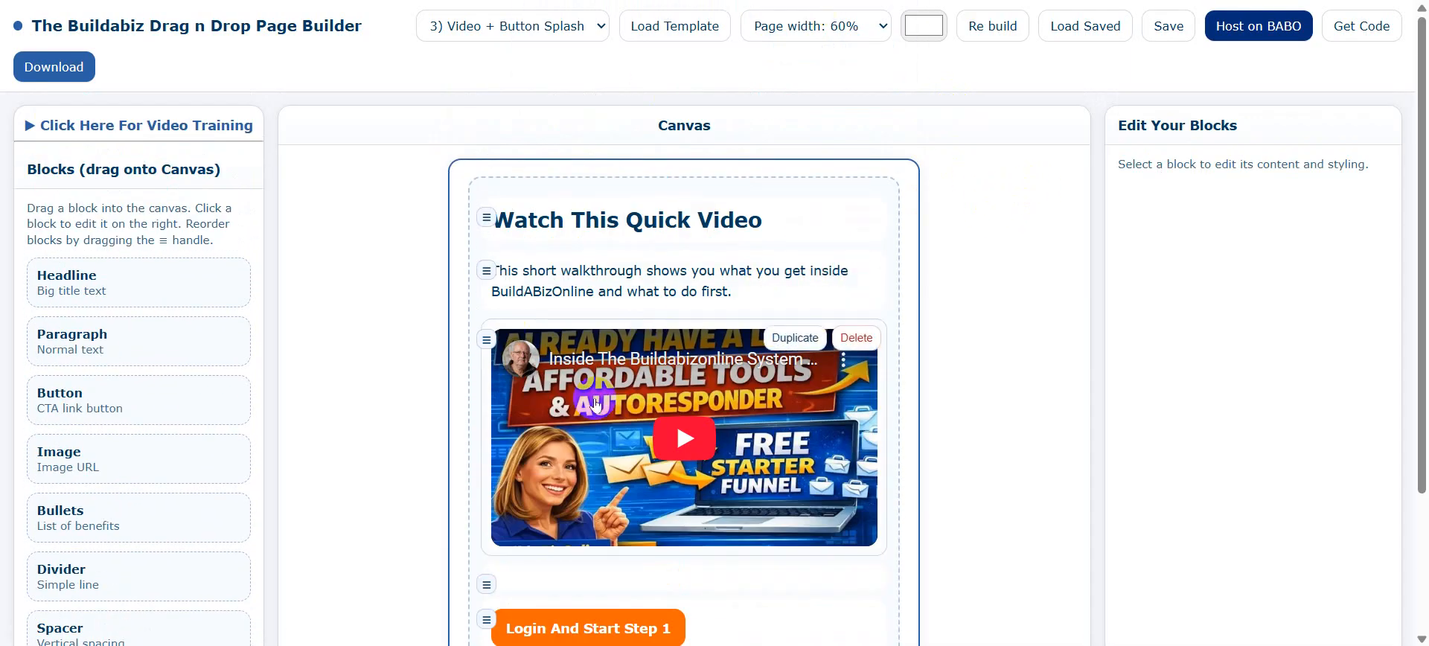
pyautogui.click(679, 432)
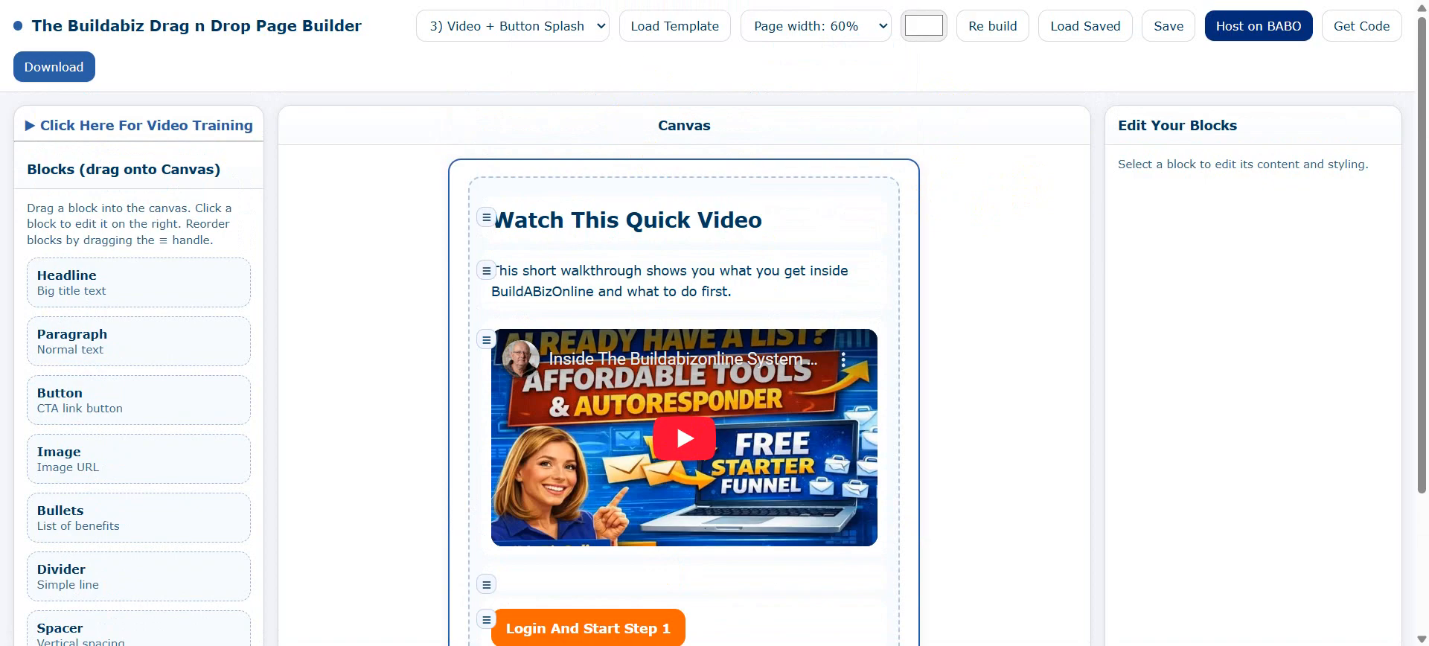
pyautogui.click(600, 25)
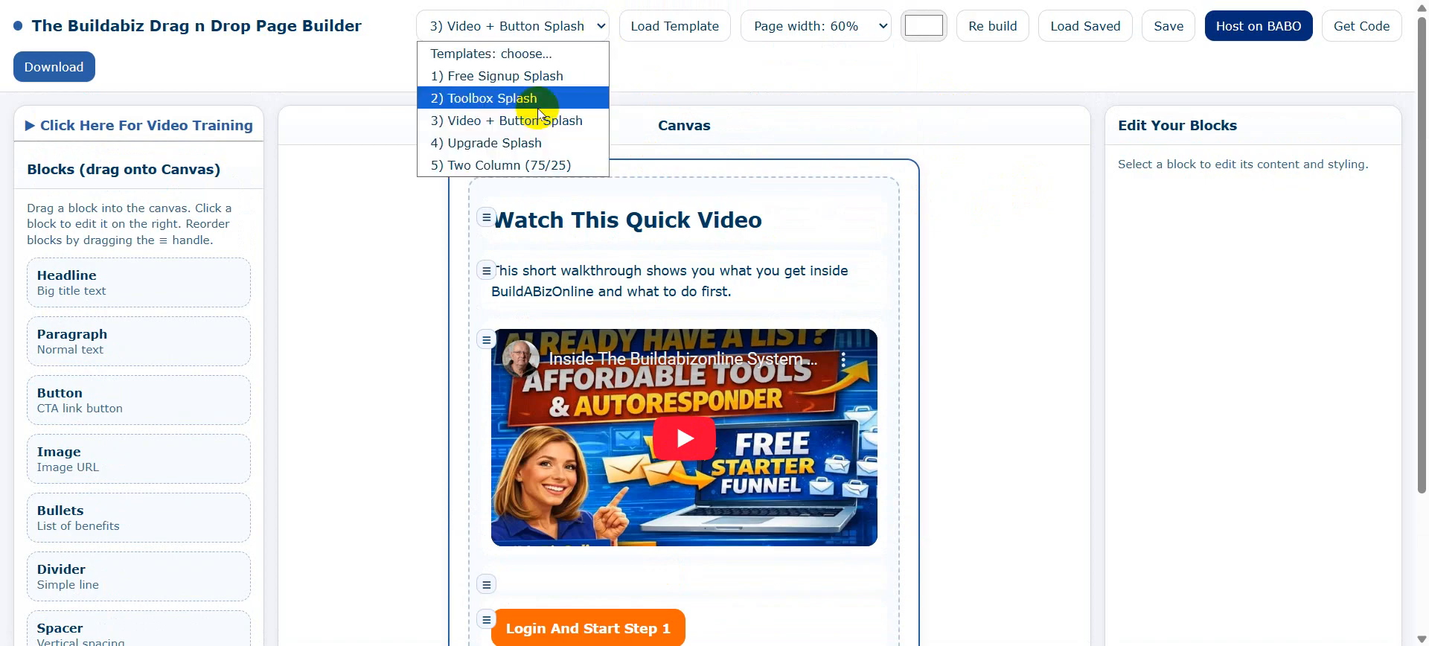
# Load the '4) Upgrade Splash' template over the page and preview it.
pyautogui.click(499, 142)
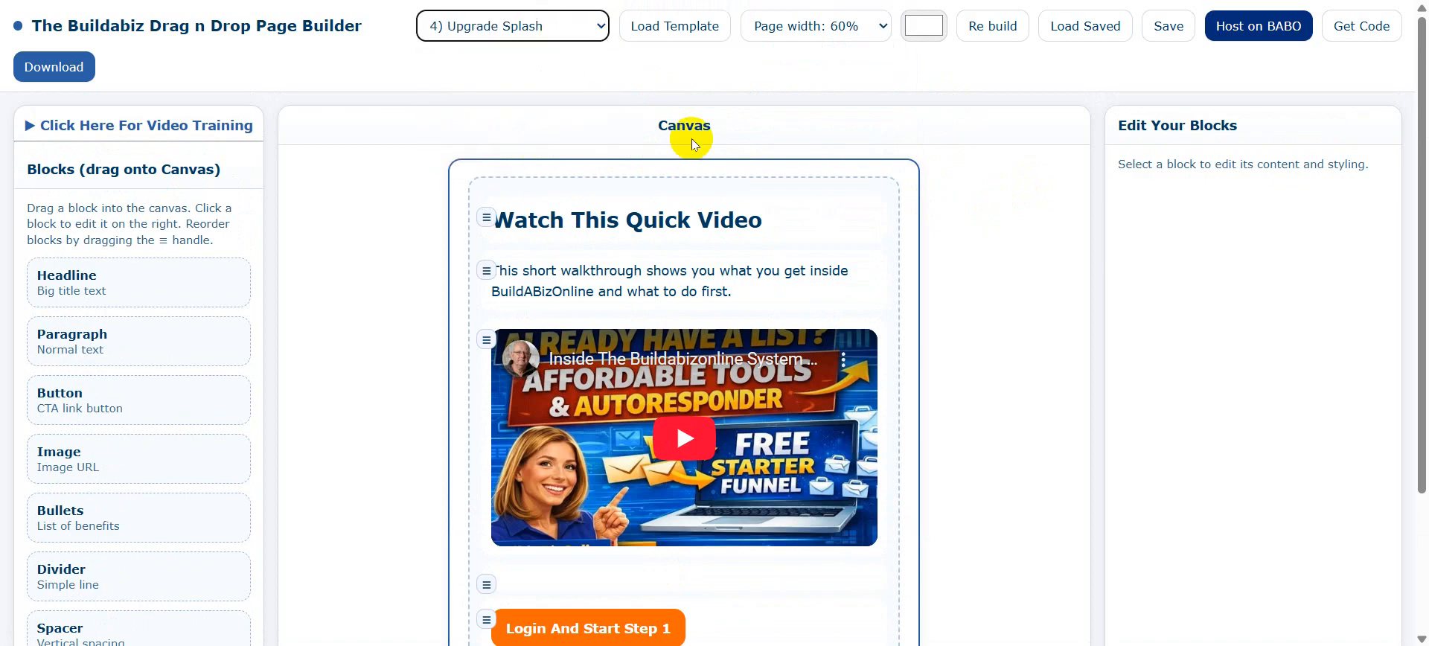
pyautogui.click(673, 25)
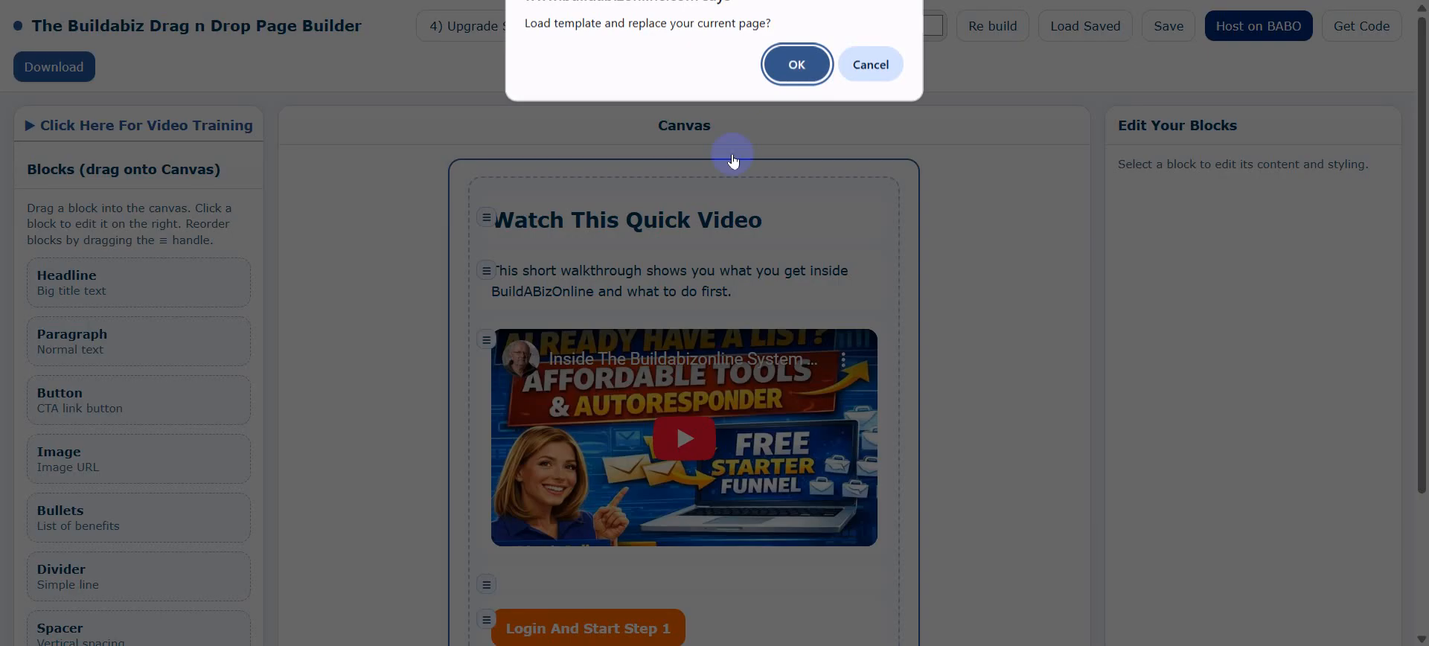
pyautogui.click(791, 67)
pyautogui.scroll(-3, 1012, 251)
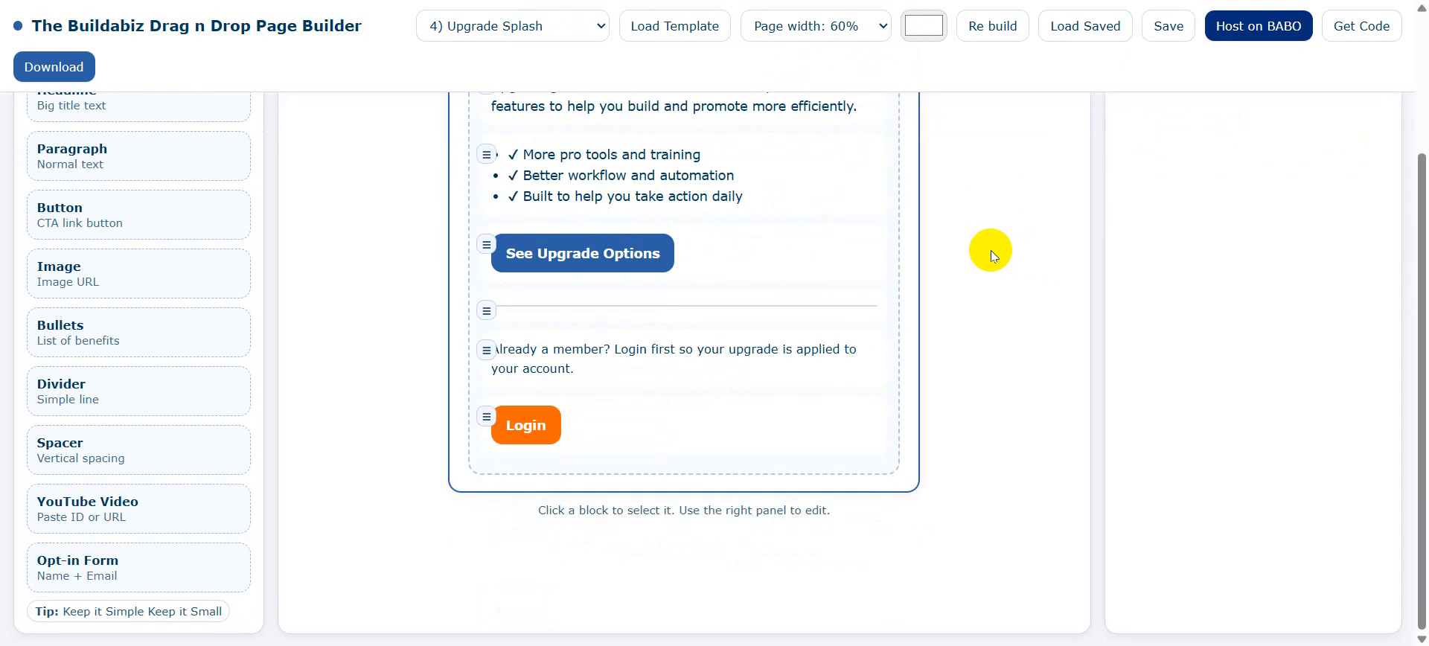
pyautogui.scroll(3, 990, 250)
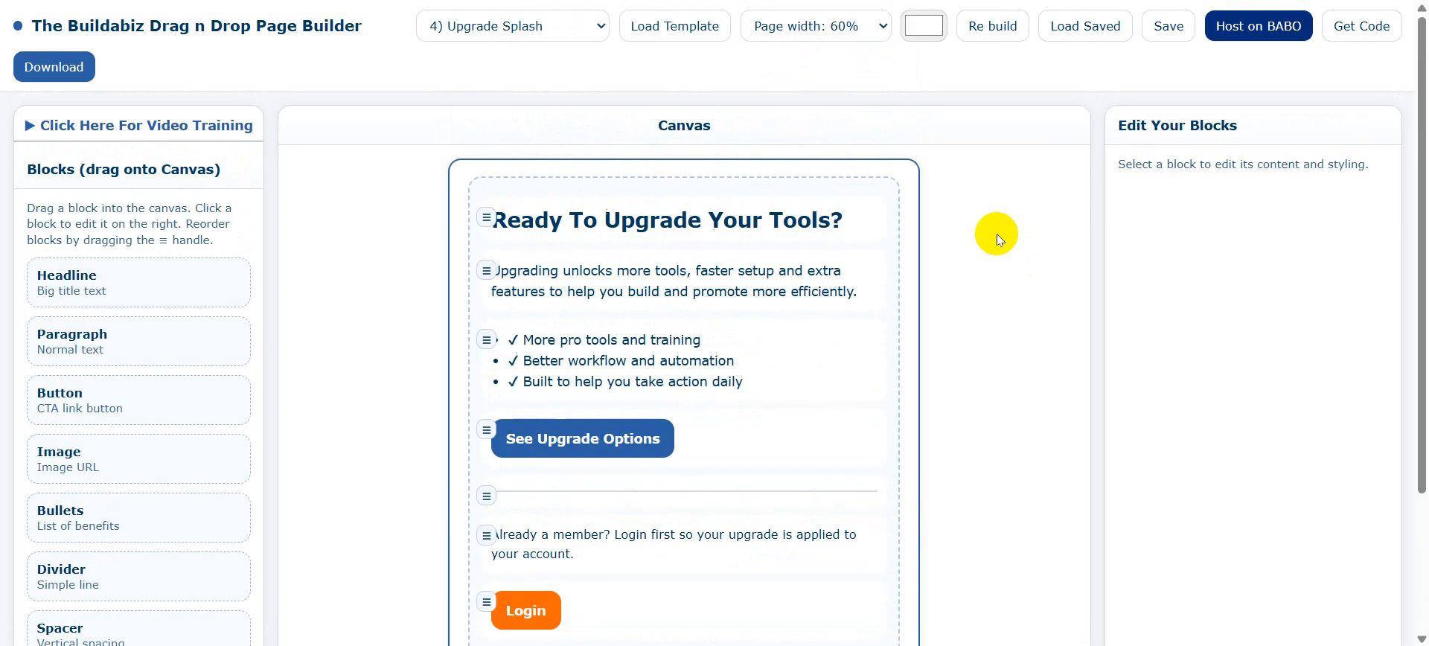
# Replace the page with the '5) Two Column (75/25)' template.
pyautogui.click(521, 27)
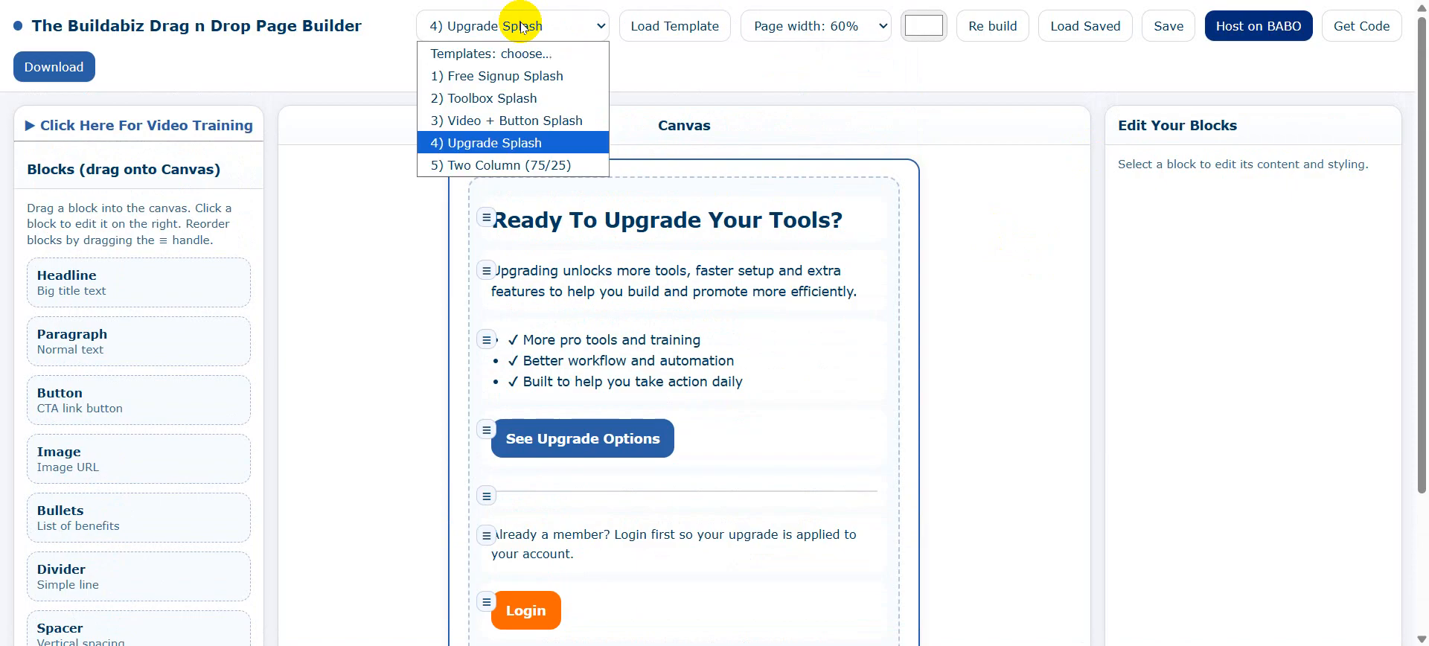
pyautogui.click(510, 165)
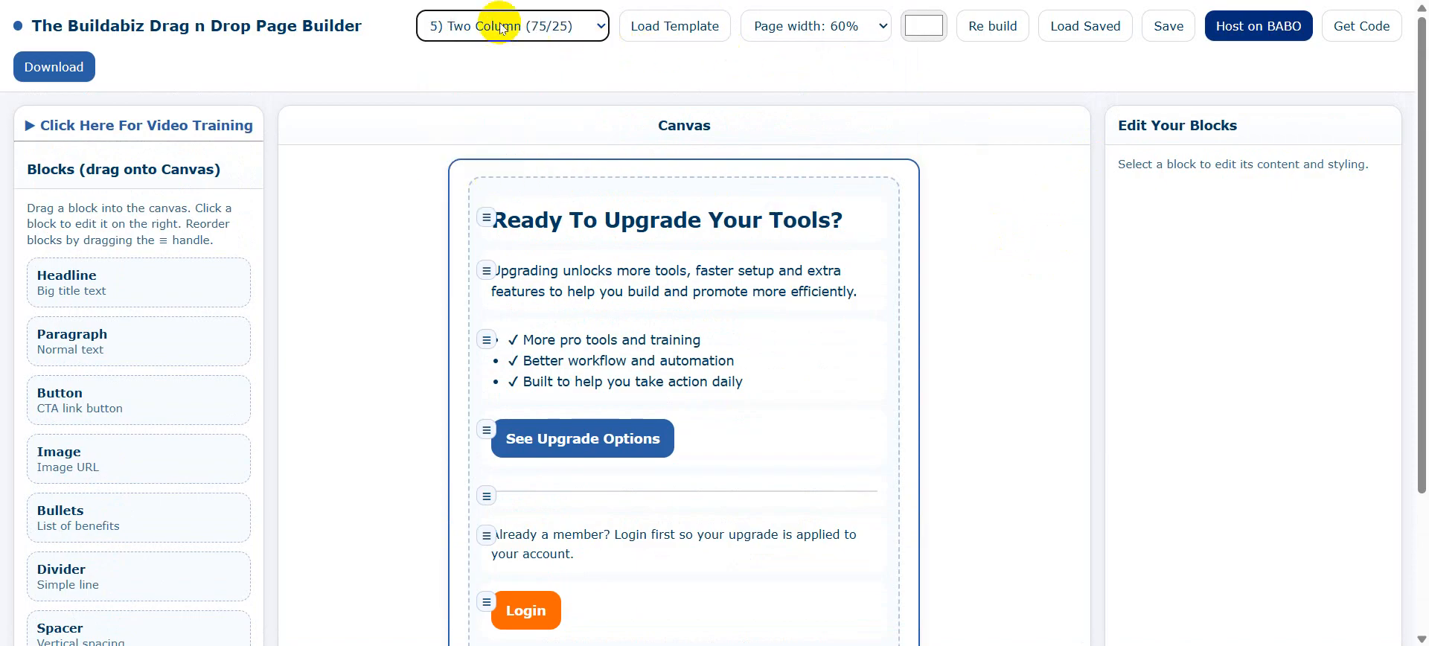
pyautogui.click(675, 27)
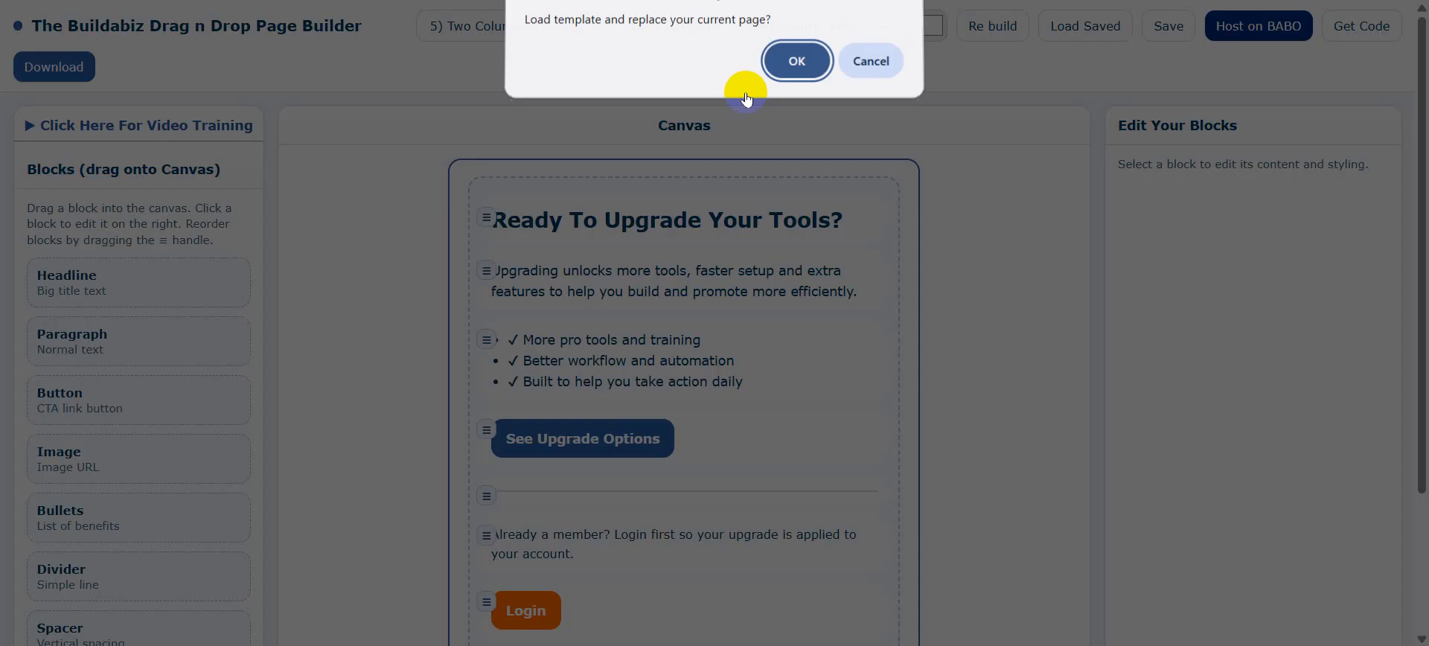
pyautogui.click(797, 65)
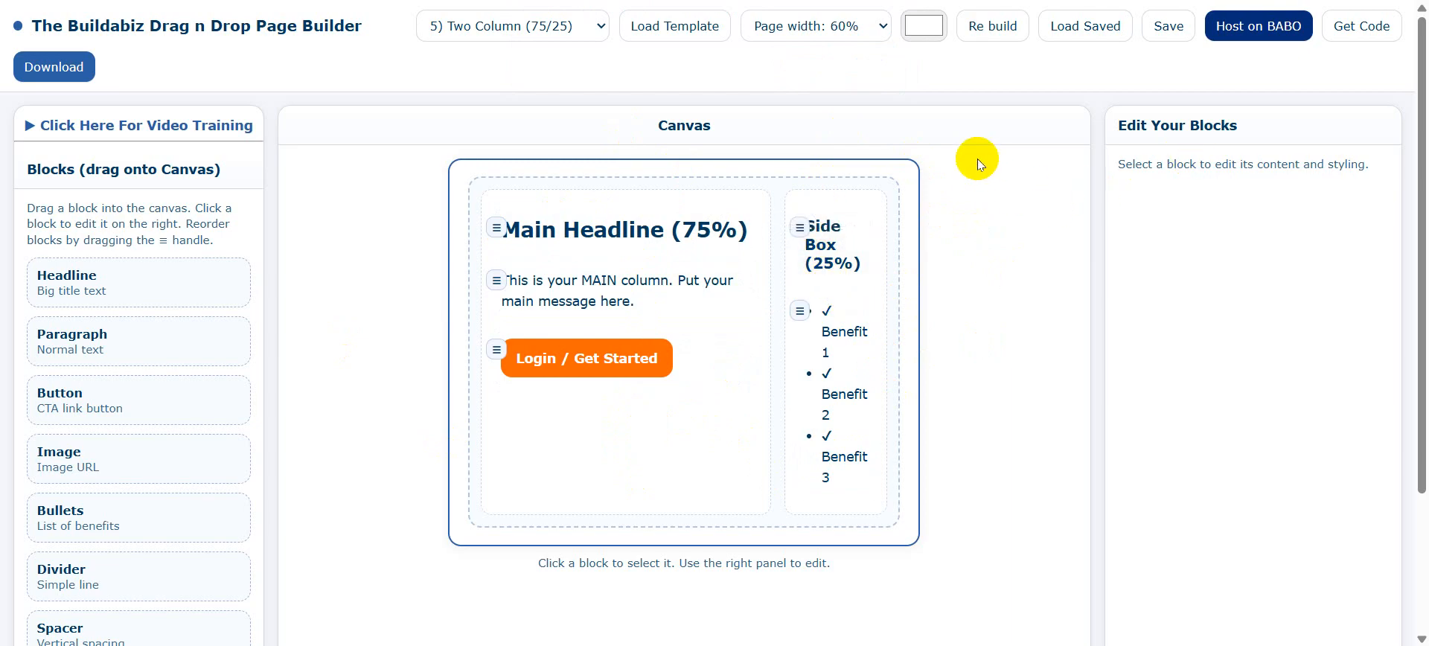
# Change the Page width setting from 60% to 80%.
pyautogui.click(882, 28)
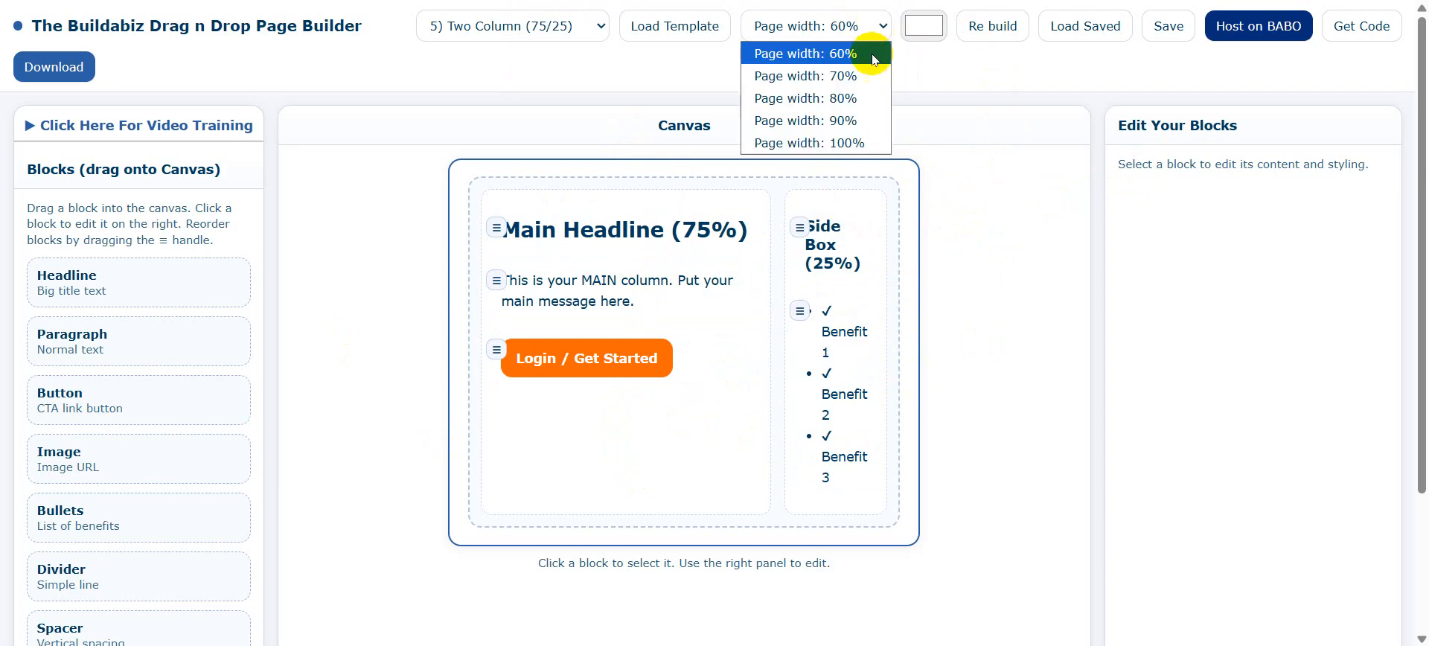
pyautogui.click(840, 96)
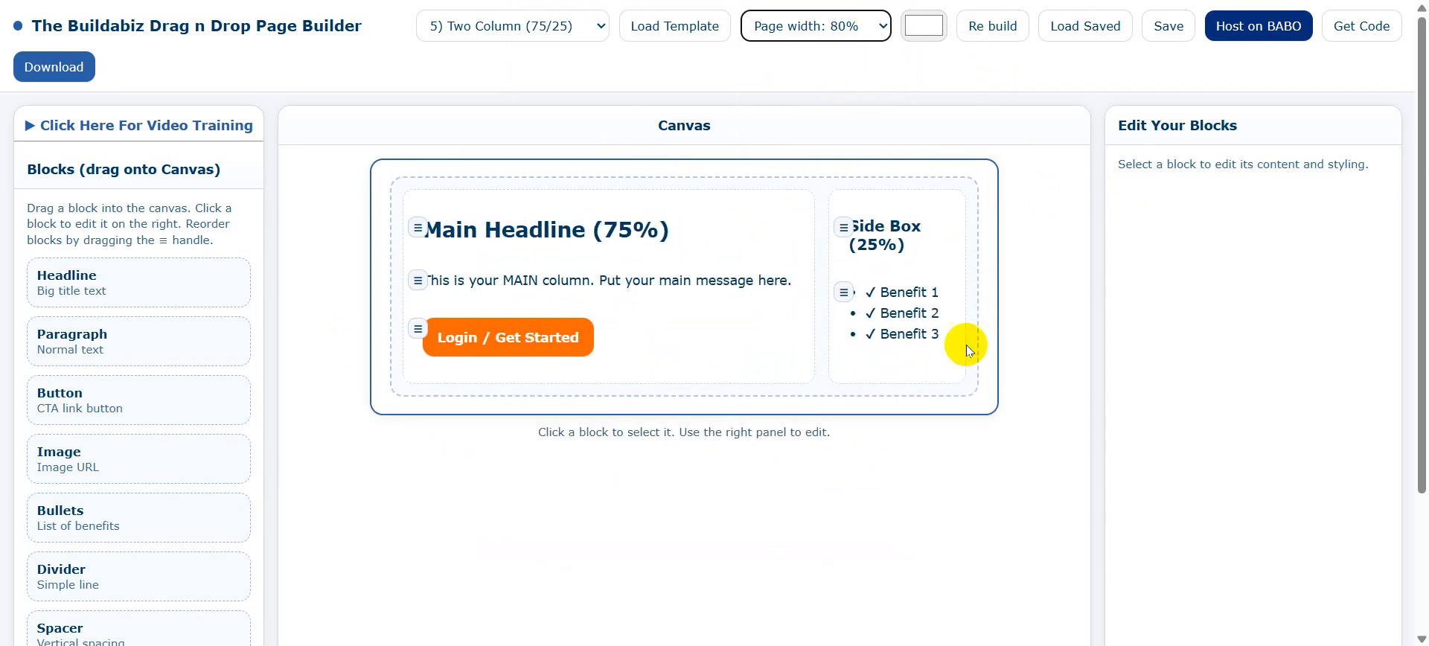
pyautogui.click(1038, 187)
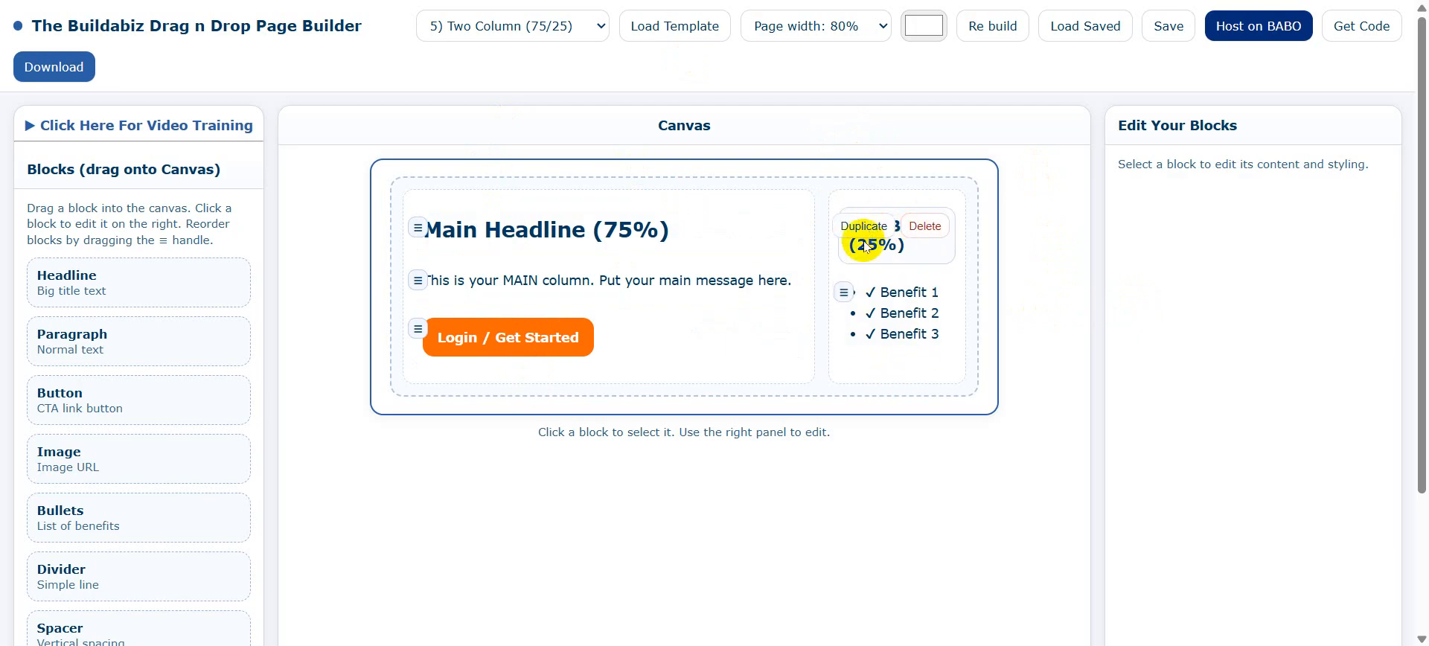
# Delete the (25%) headline, Benefit bullets, Main Headline, Login button and paragraph blocks.
pyautogui.click(925, 226)
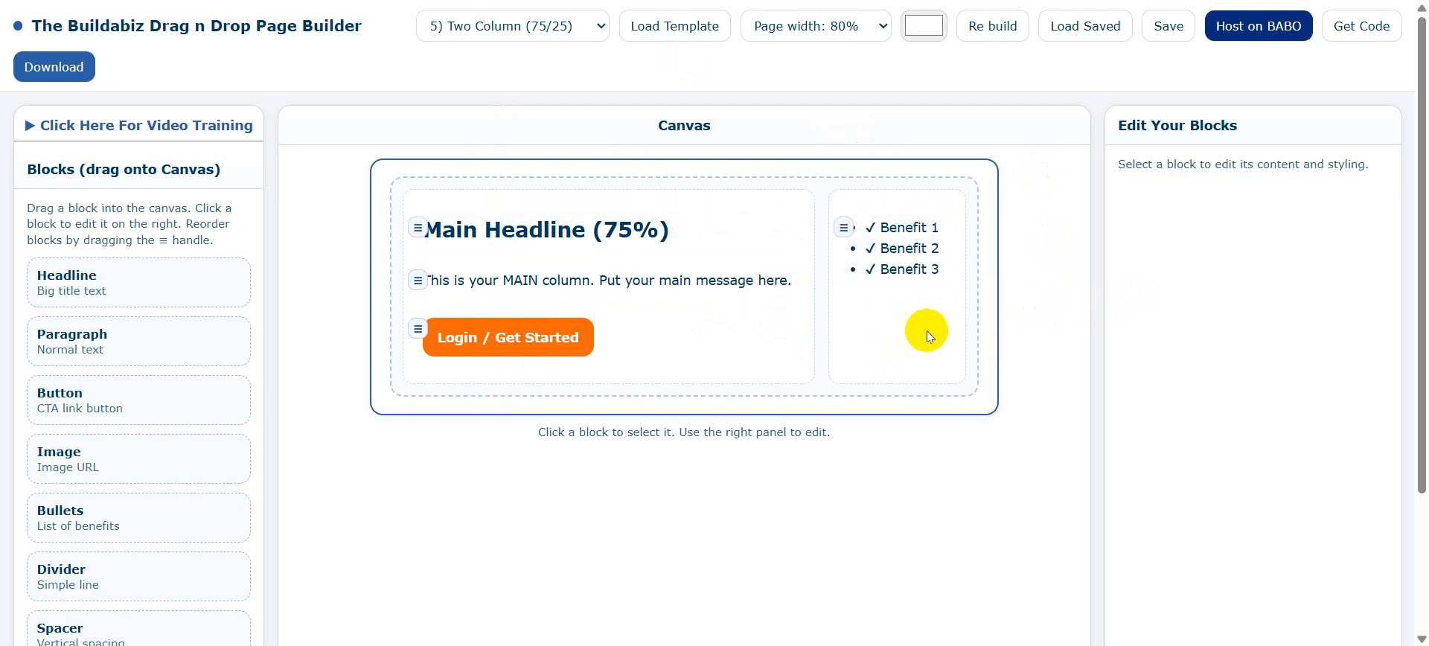
pyautogui.moveTo(837, 229)
pyautogui.click(910, 228)
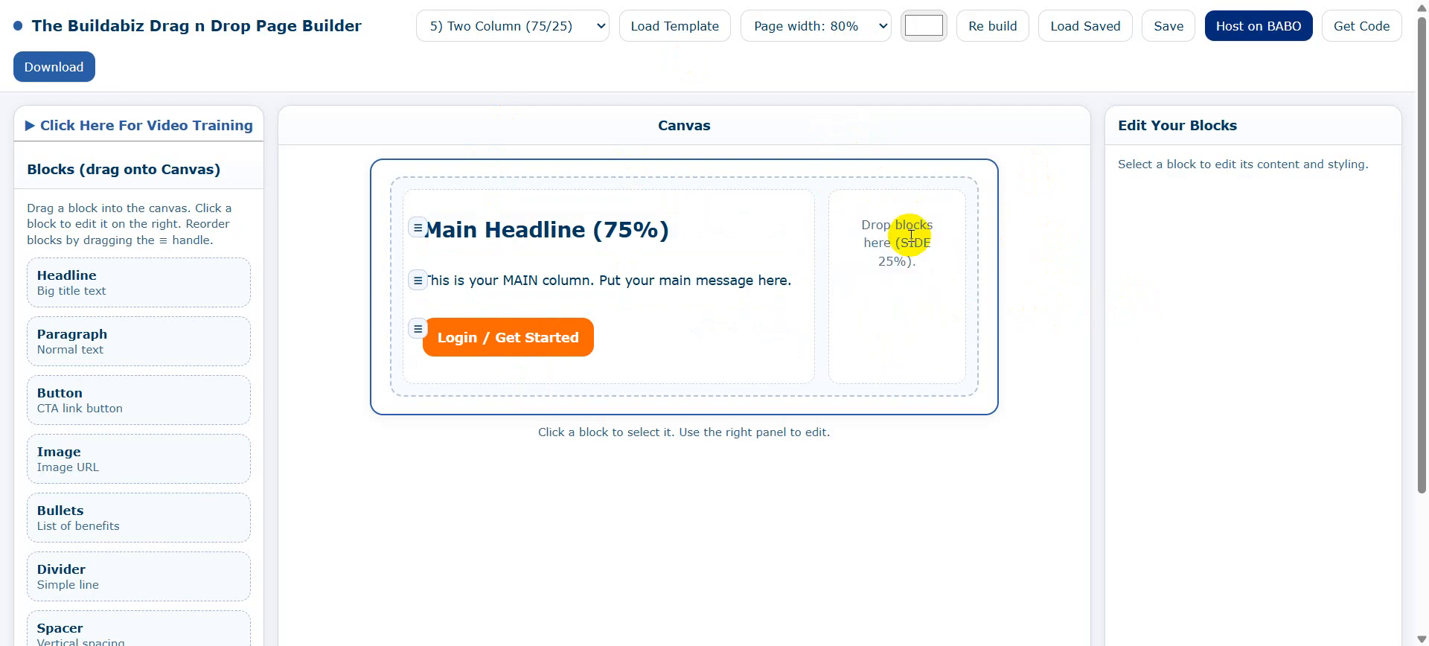
pyautogui.click(776, 228)
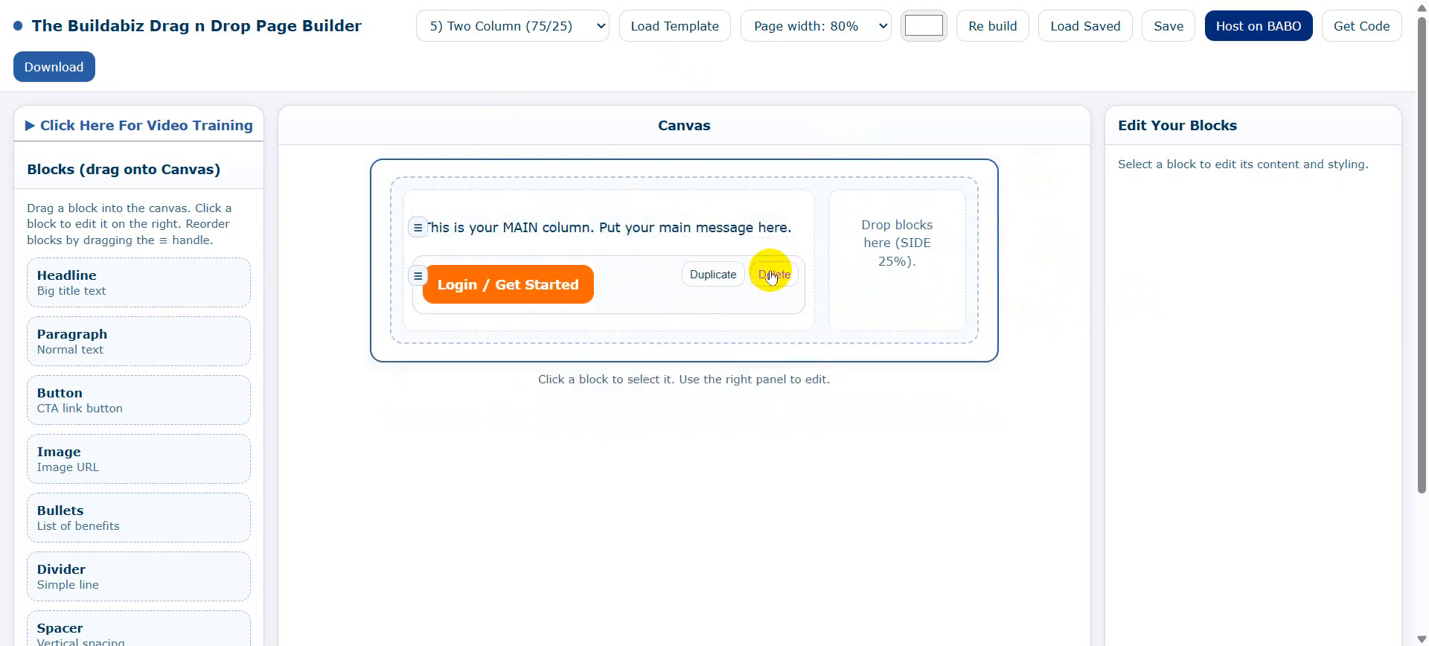
pyautogui.click(769, 277)
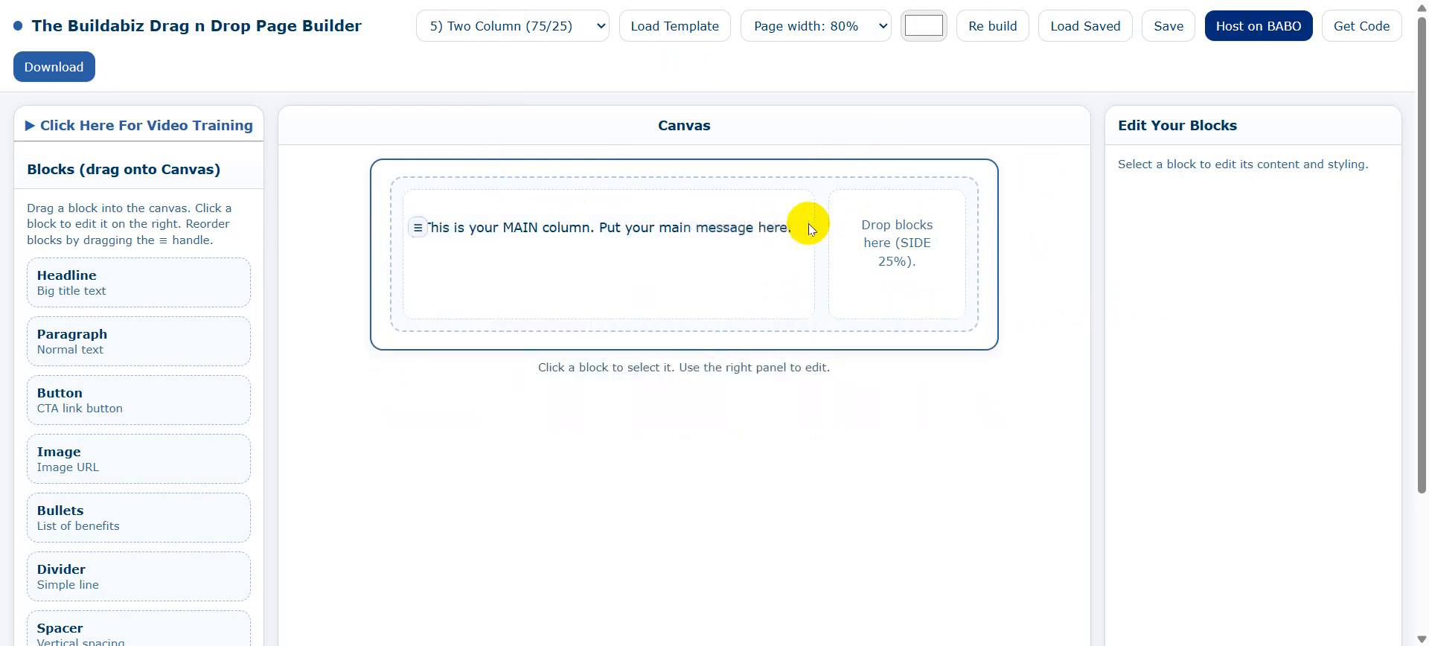
pyautogui.click(772, 227)
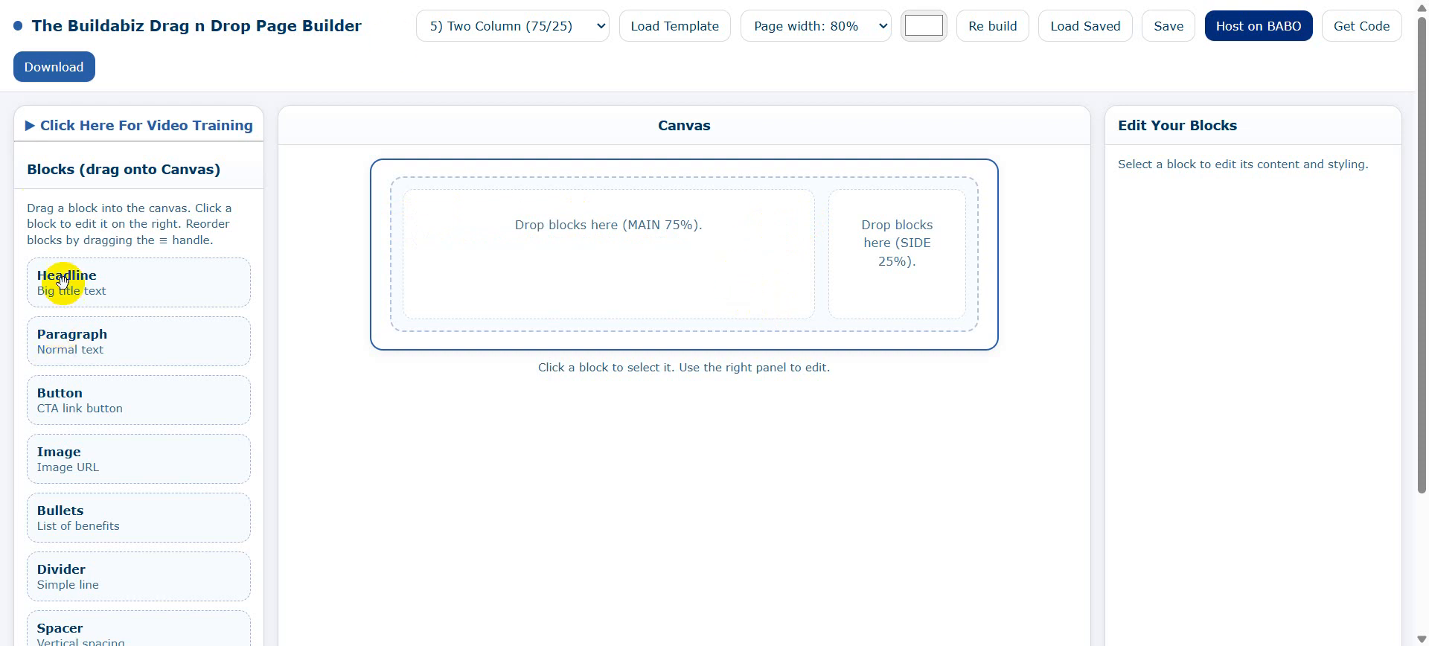
# Drop a Headline block into the MAIN column and set its alignment to Center.
pyautogui.moveTo(57, 280); pyautogui.dragTo(606, 195)
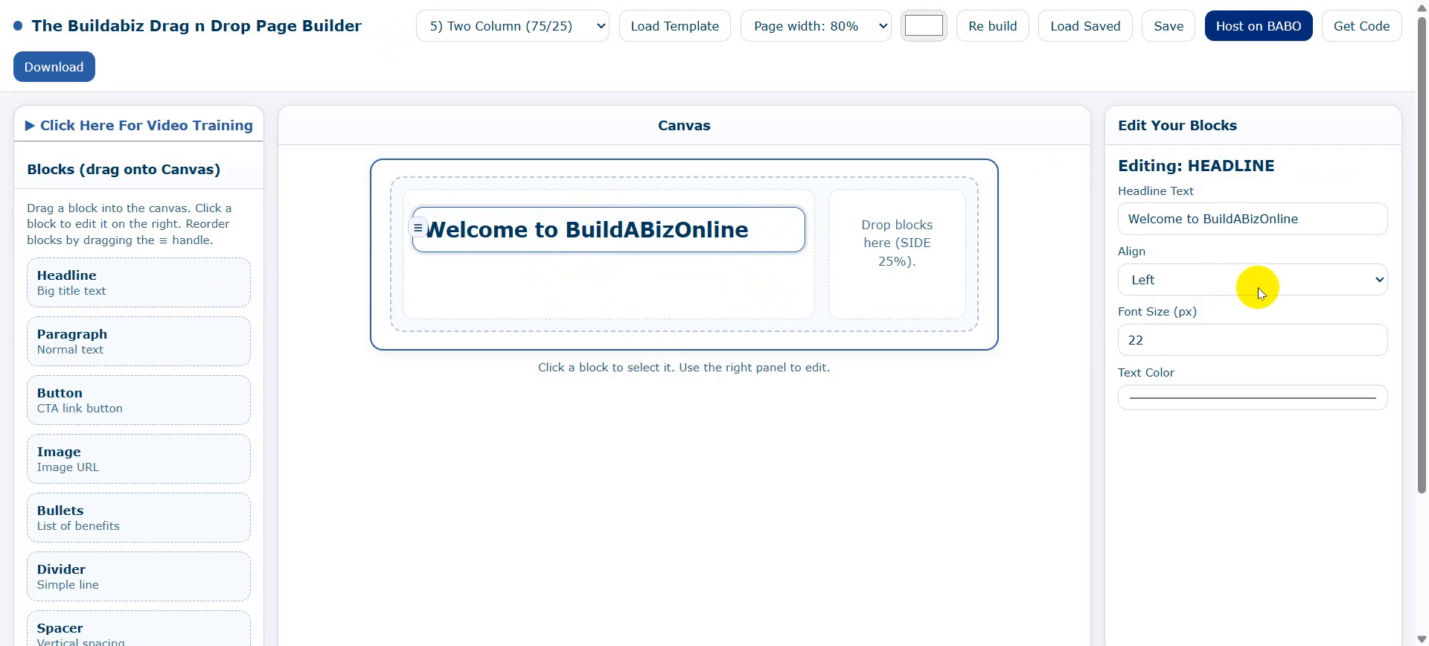
pyautogui.click(1383, 281)
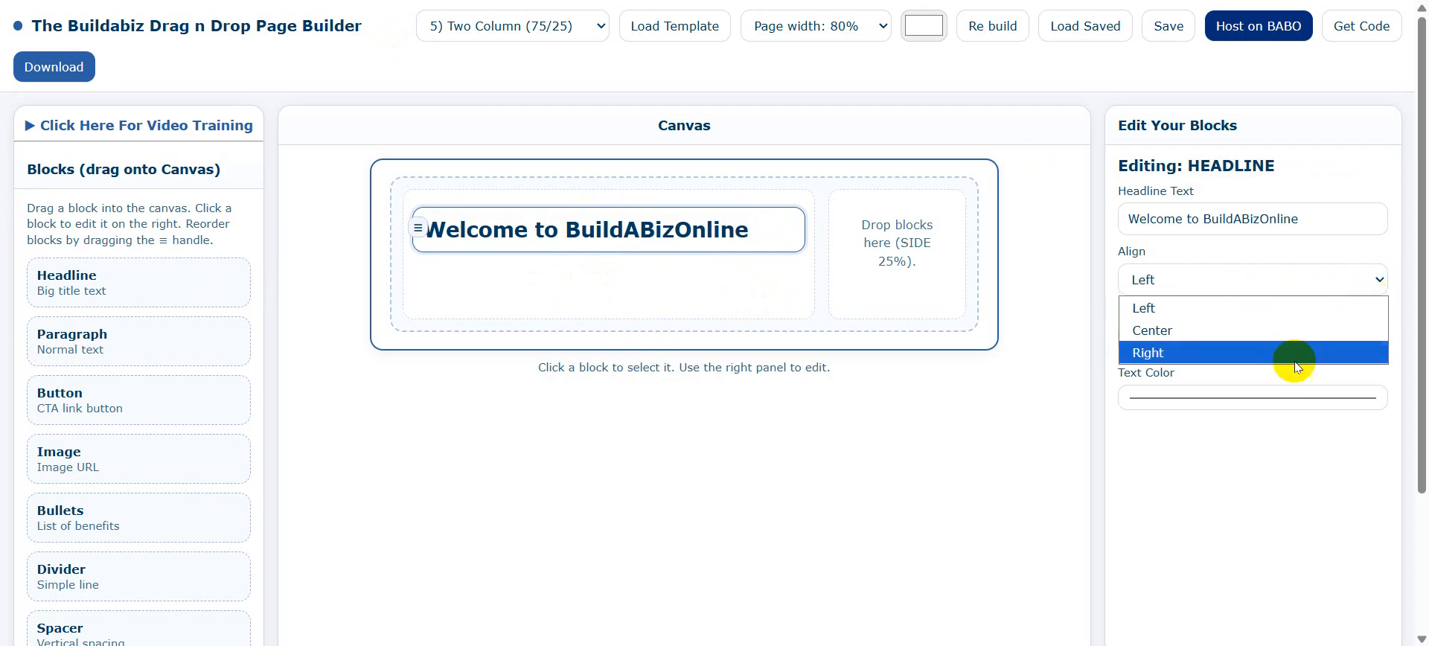
pyautogui.click(1186, 326)
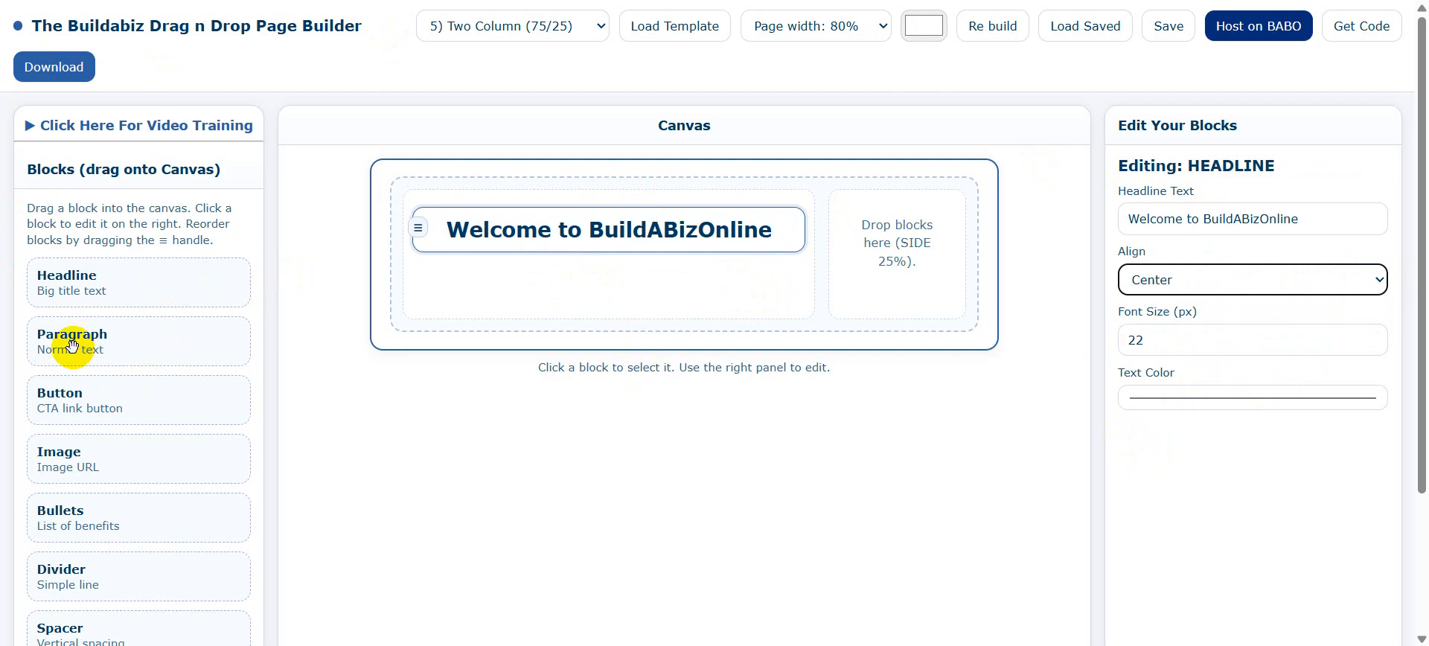
# Add Paragraph, Button and Image blocks under the headline, then select the placeholder image URL.
pyautogui.moveTo(72, 344); pyautogui.dragTo(600, 284)
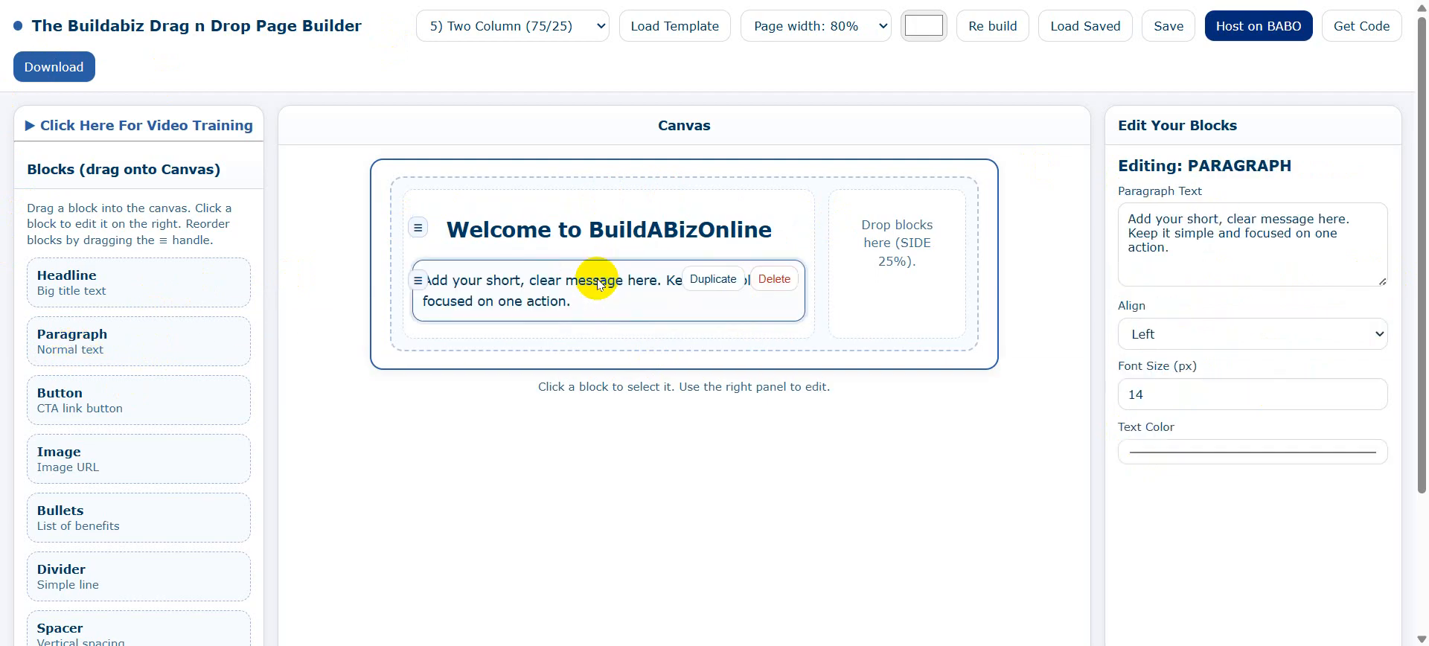
pyautogui.moveTo(48, 396); pyautogui.dragTo(631, 339)
pyautogui.scroll(-3, 239, 402)
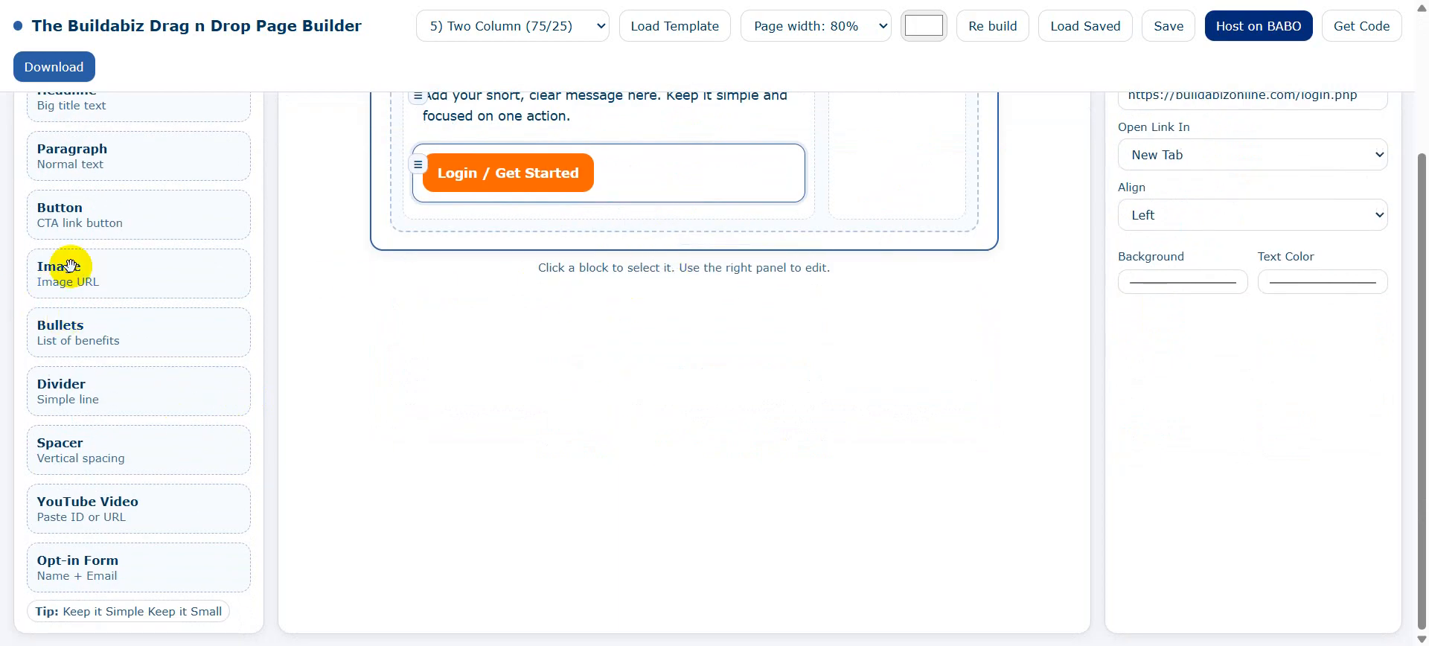
pyautogui.moveTo(57, 281); pyautogui.dragTo(641, 212)
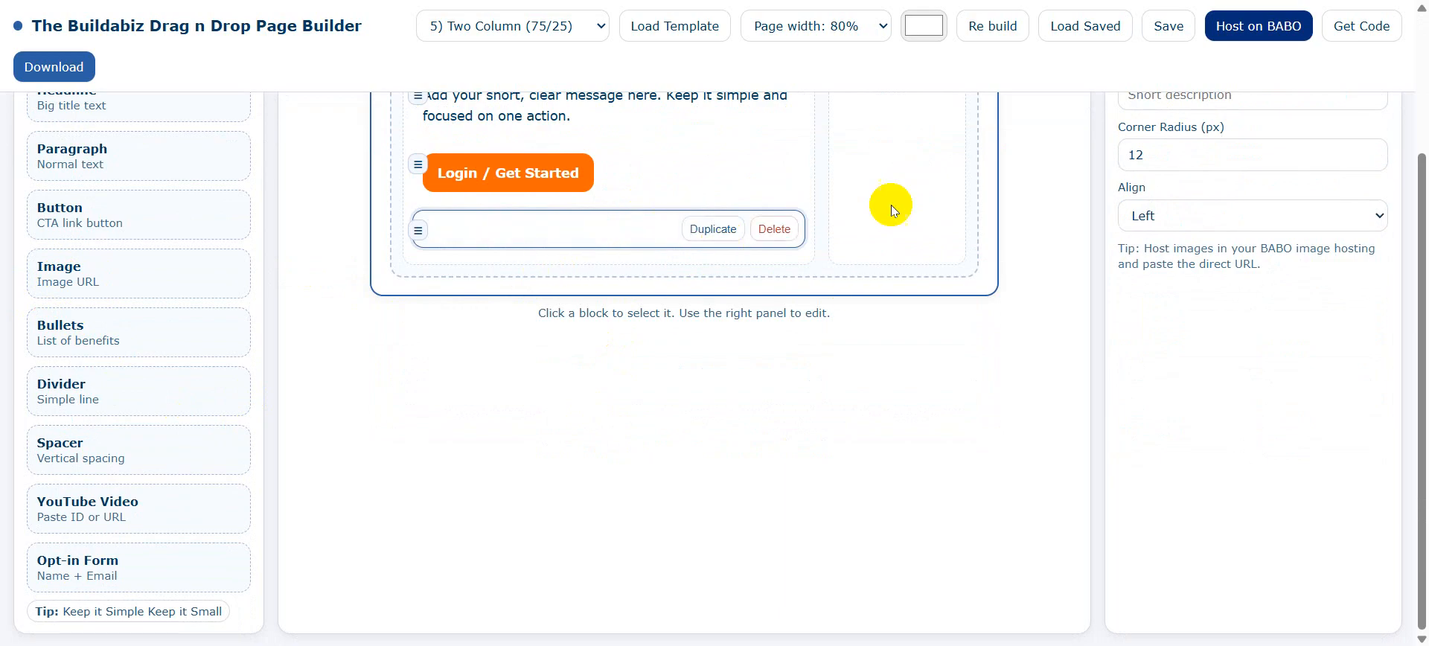
pyautogui.scroll(3, 1069, 355)
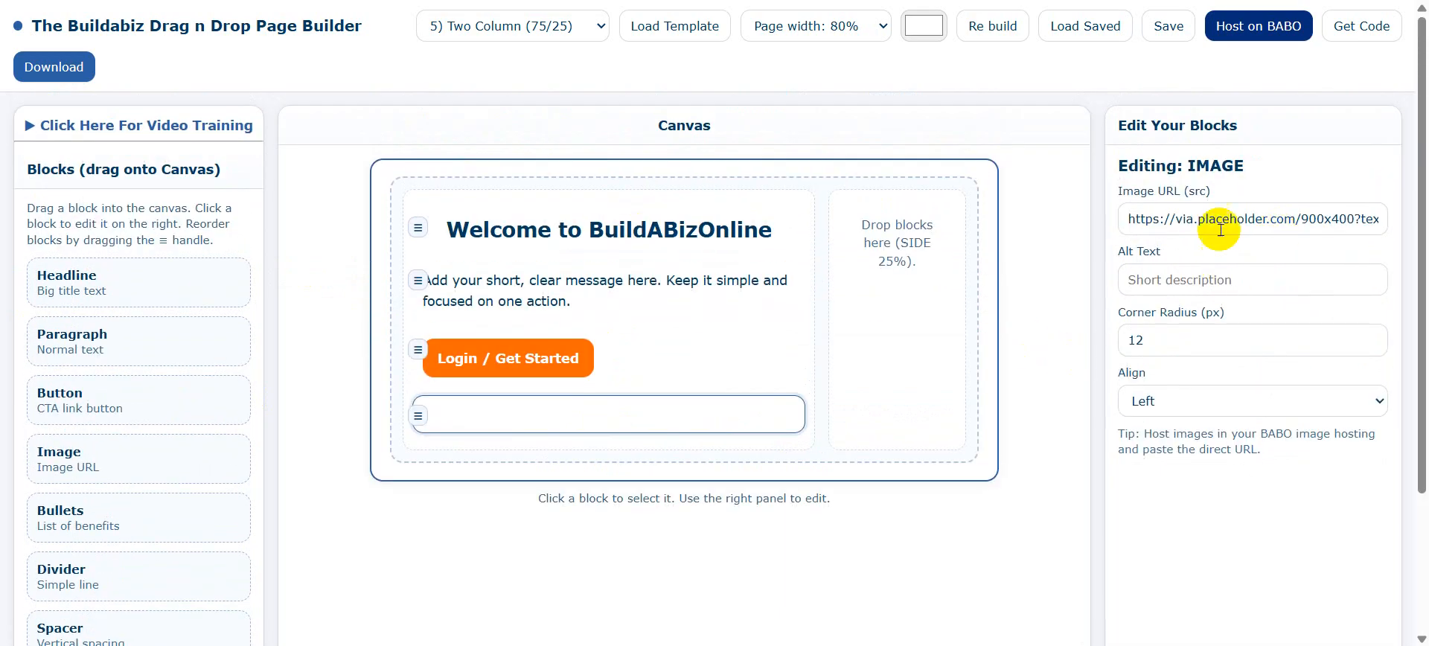
pyautogui.moveTo(1124, 217); pyautogui.dragTo(1424, 218)
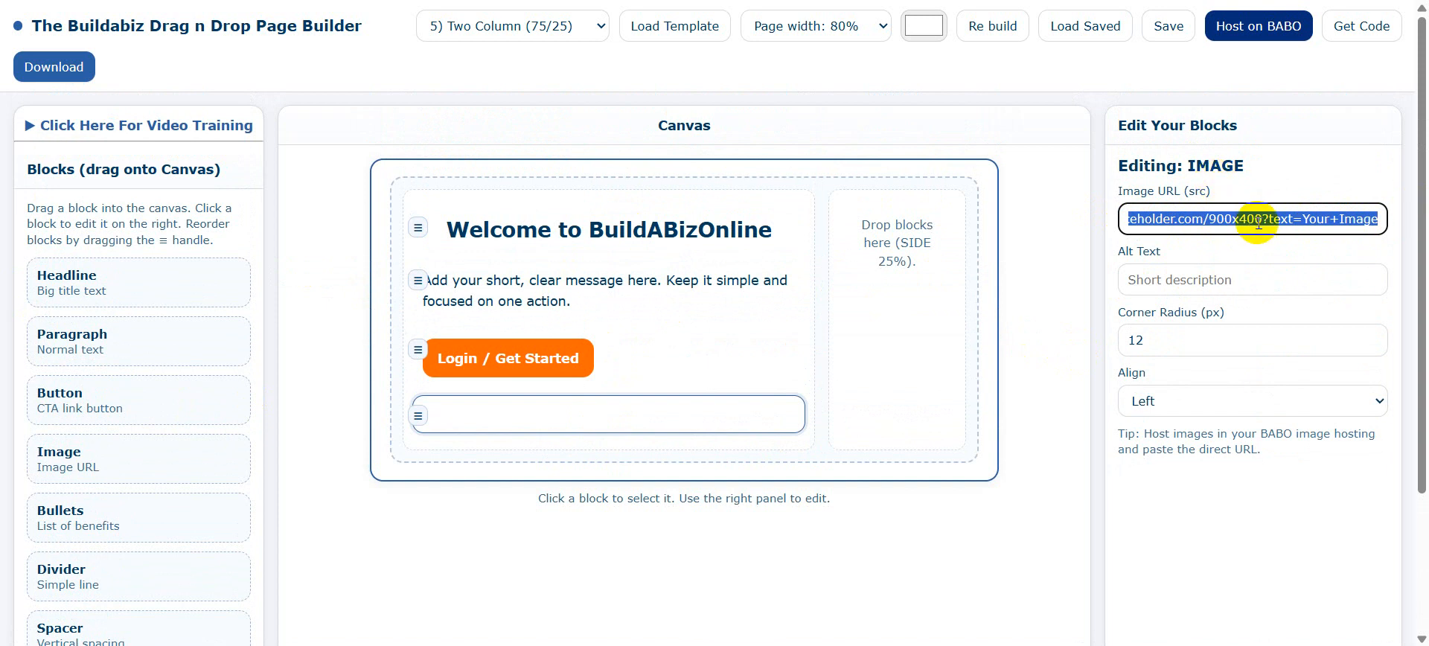
pyautogui.scroll(-3, 1035, 261)
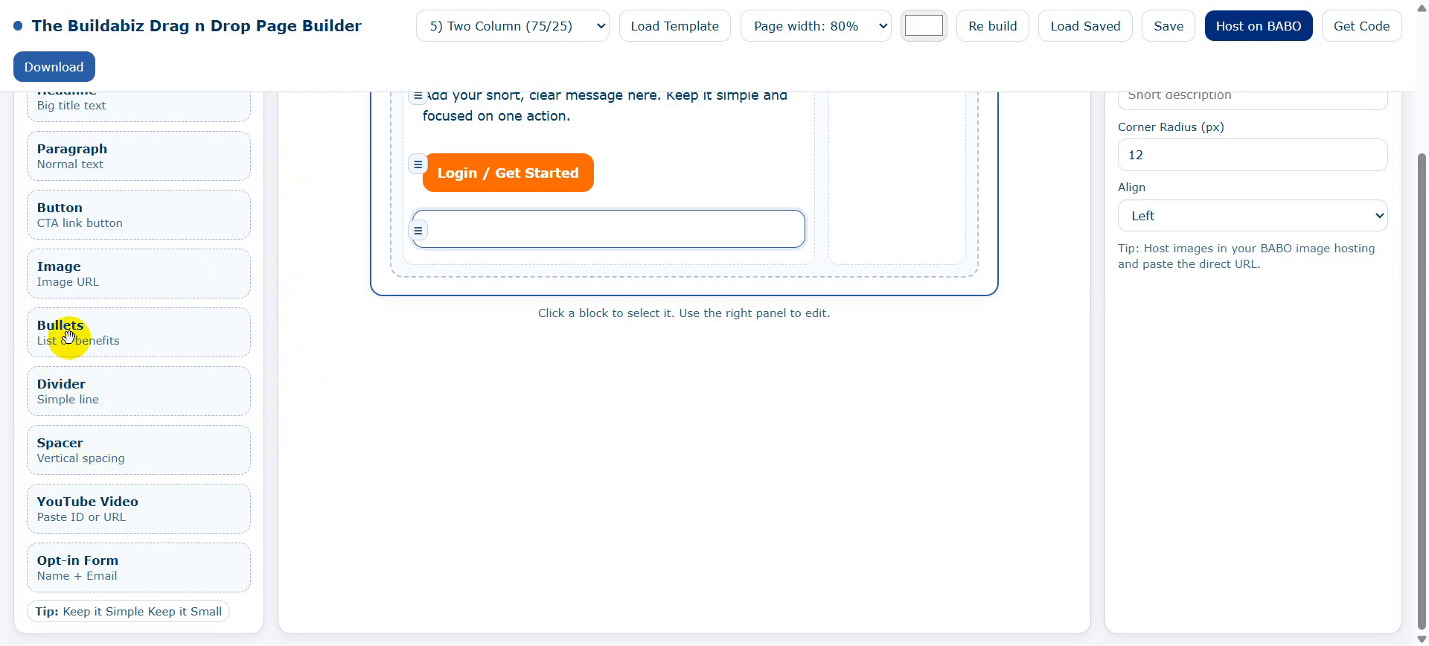
# Drop a Bullets block into the SIDE column and a Spacer below the main-column button.
pyautogui.moveTo(68, 337); pyautogui.dragTo(923, 165)
pyautogui.scroll(3, 1022, 221)
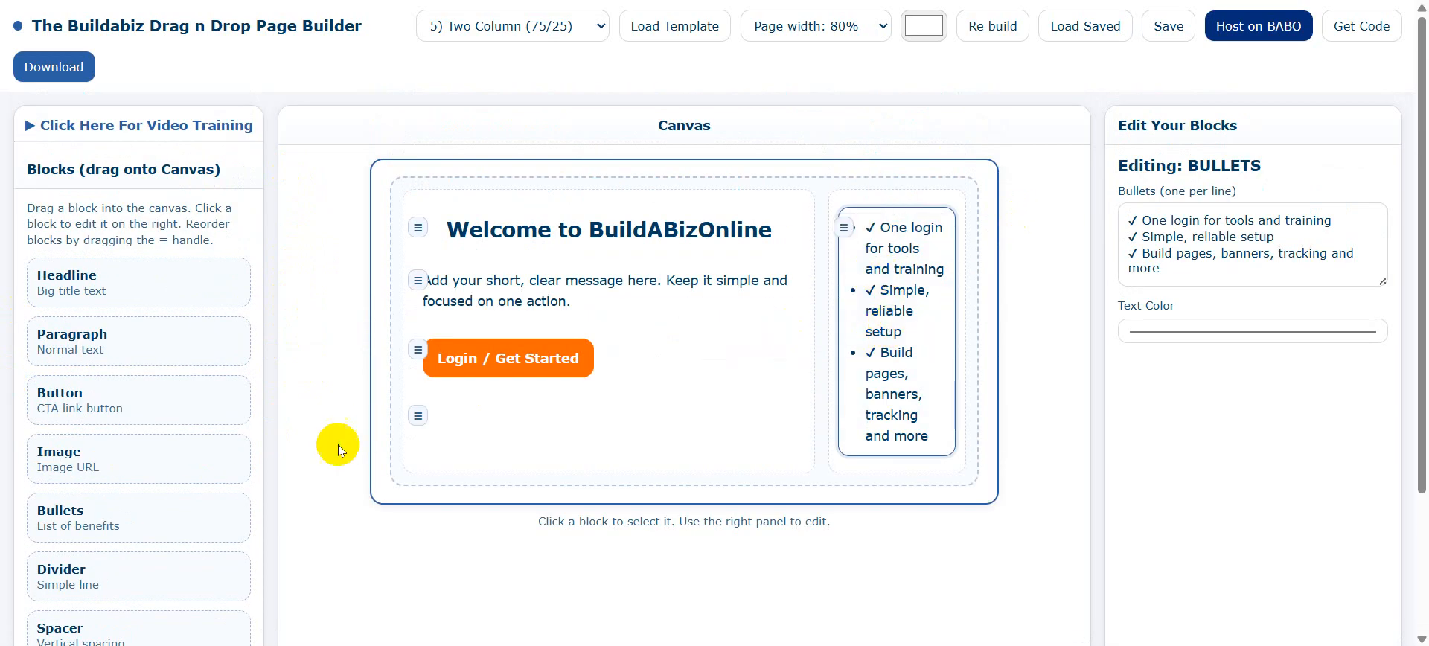
pyautogui.scroll(-3, 207, 417)
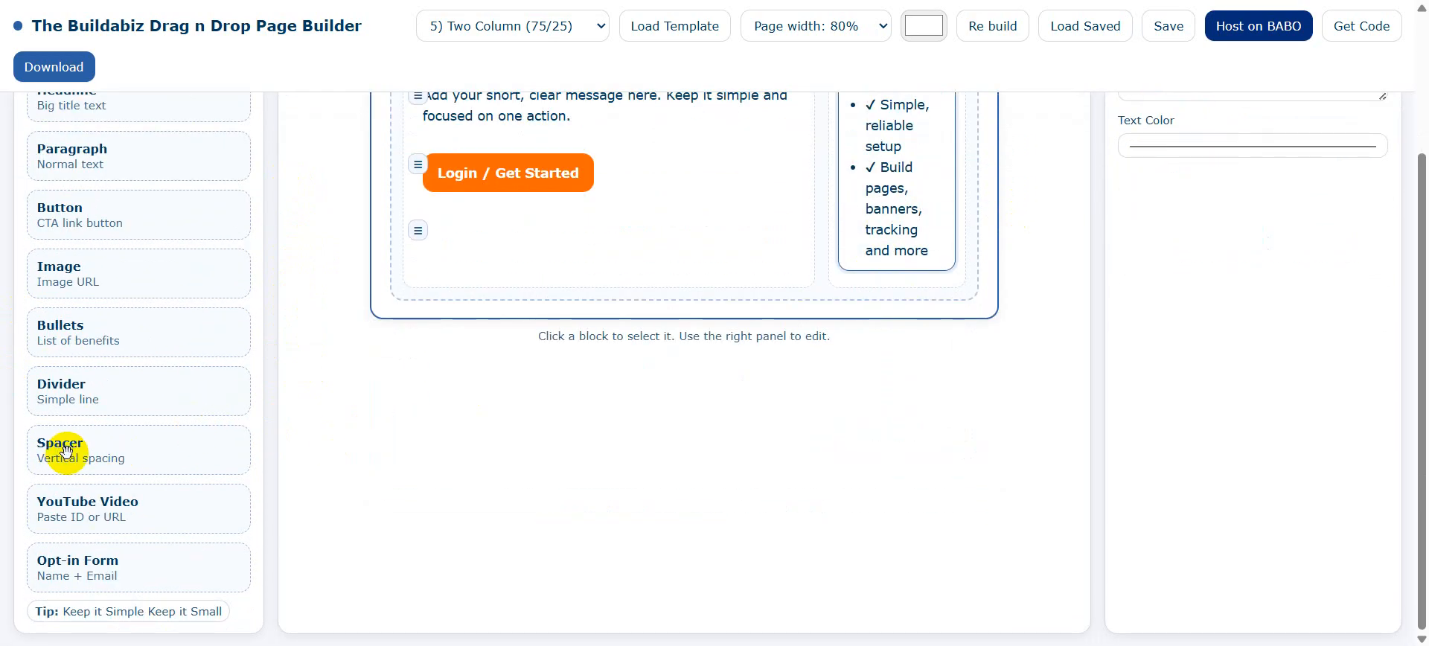
pyautogui.moveTo(64, 449); pyautogui.dragTo(530, 270)
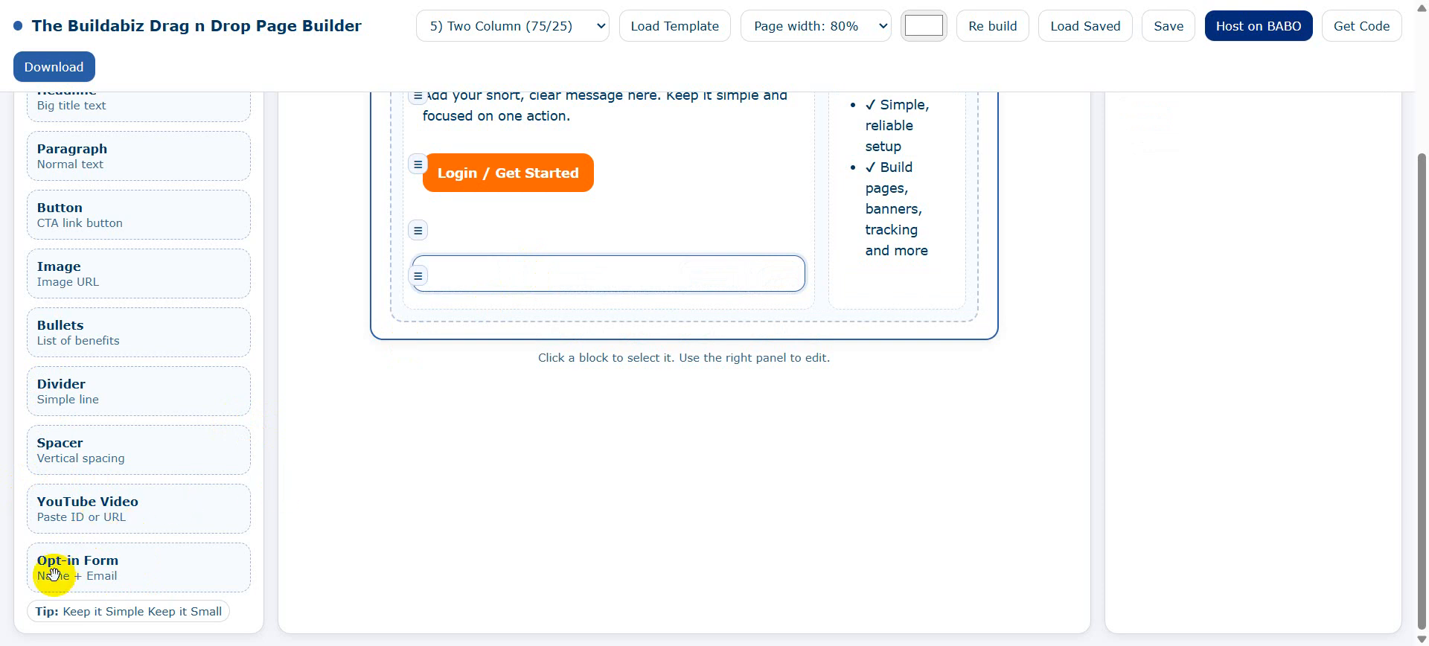
pyautogui.scroll(3, 1033, 248)
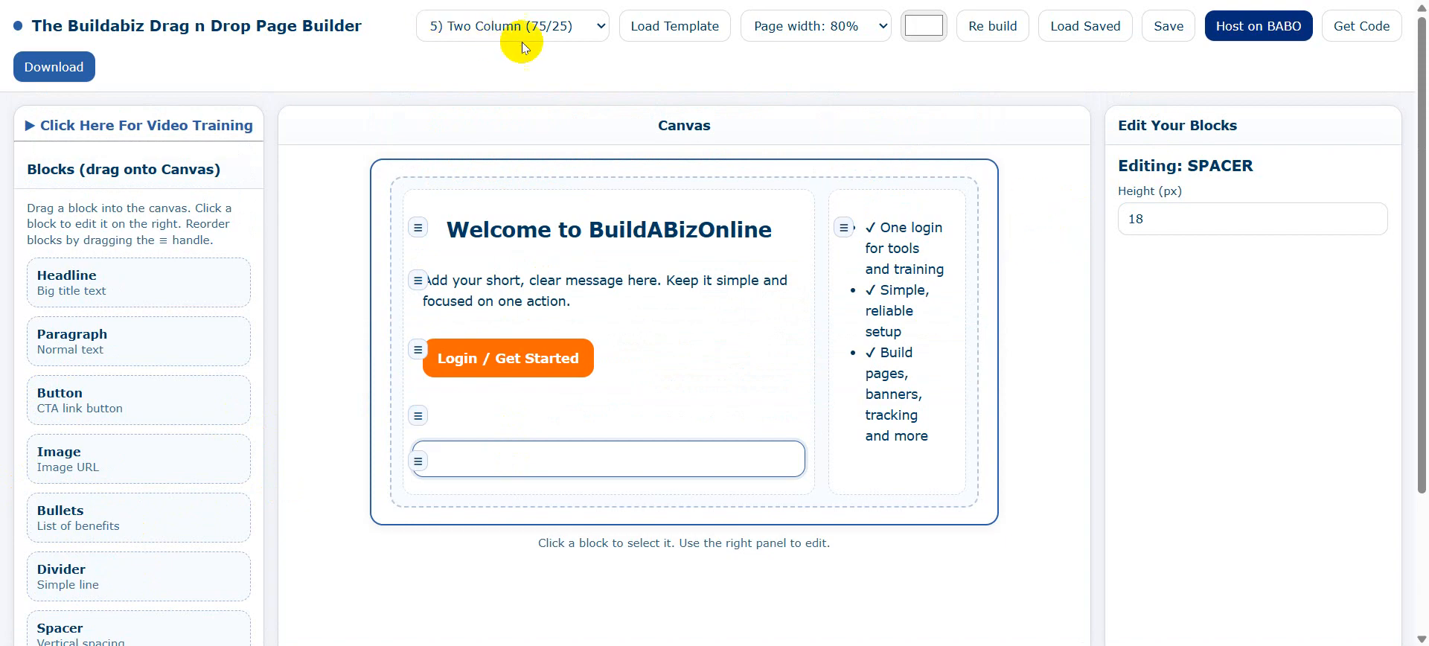
# Switch Page width to 60%, then open the top-bar colour swatch for the background.
pyautogui.click(606, 29)
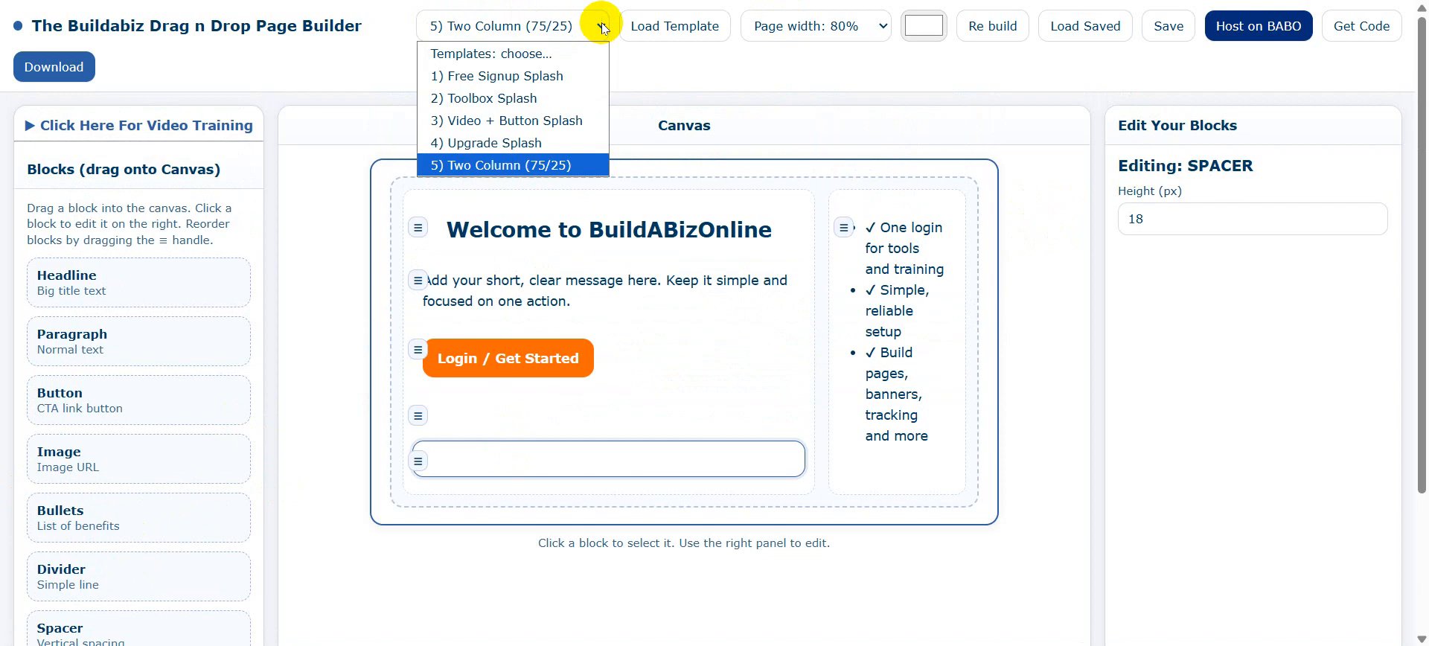
pyautogui.click(604, 29)
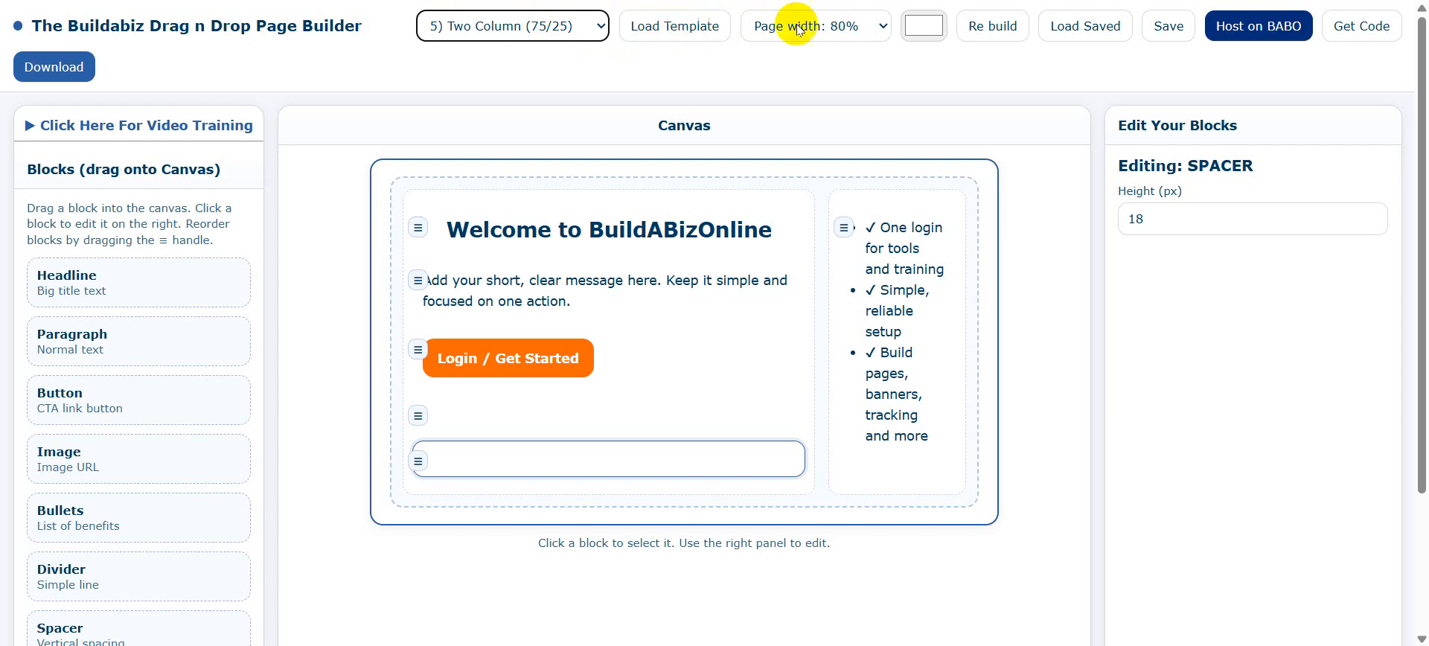
pyautogui.click(884, 28)
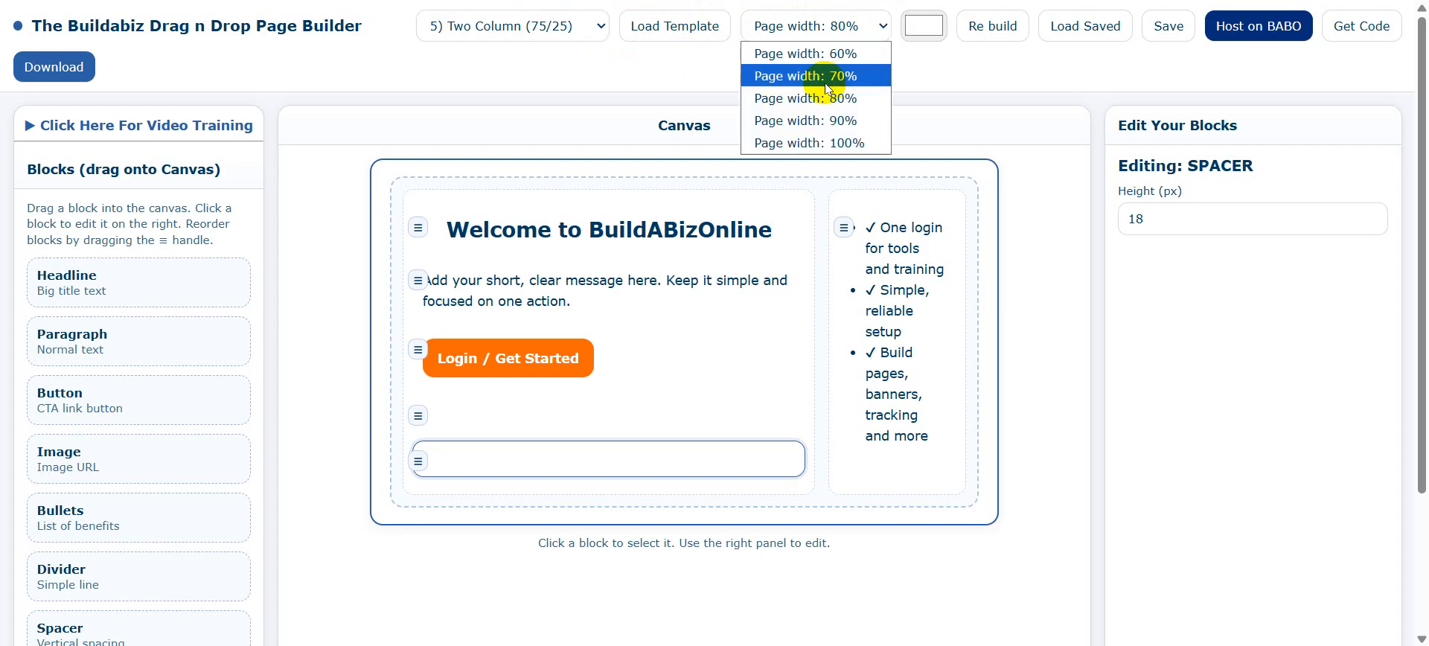
pyautogui.click(831, 54)
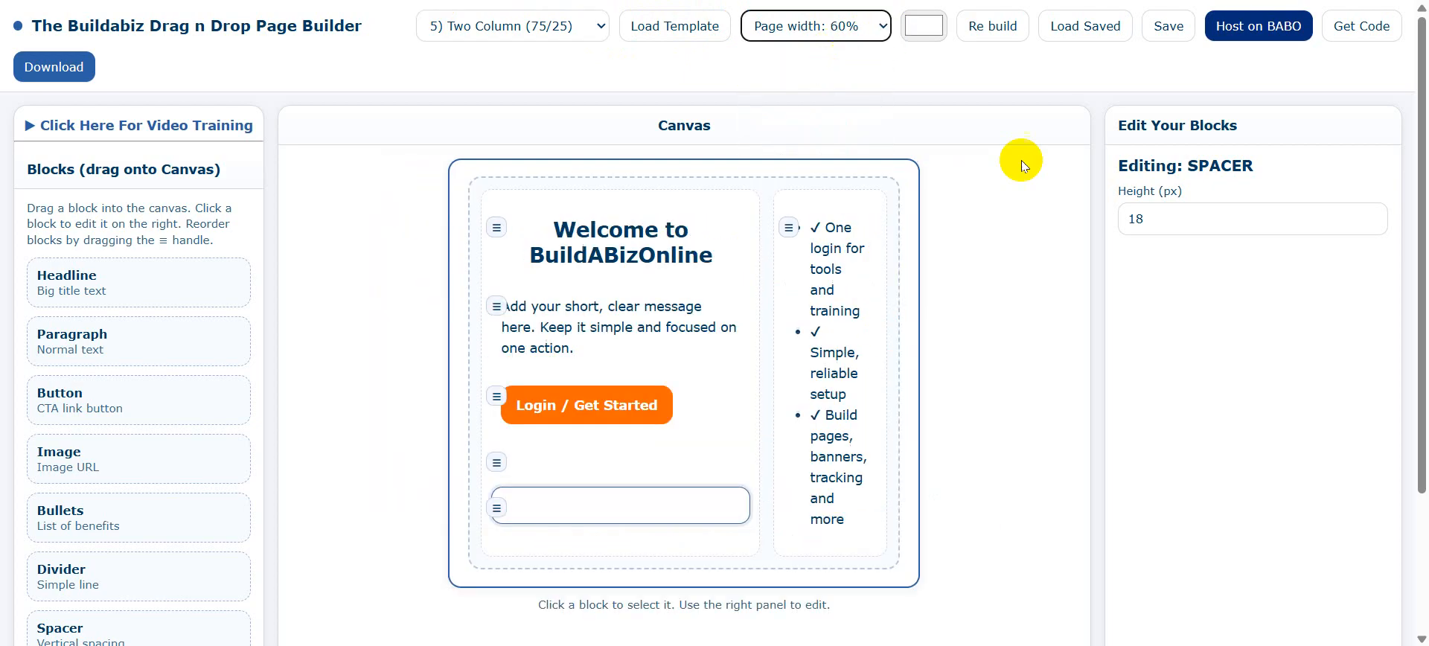
pyautogui.click(951, 56)
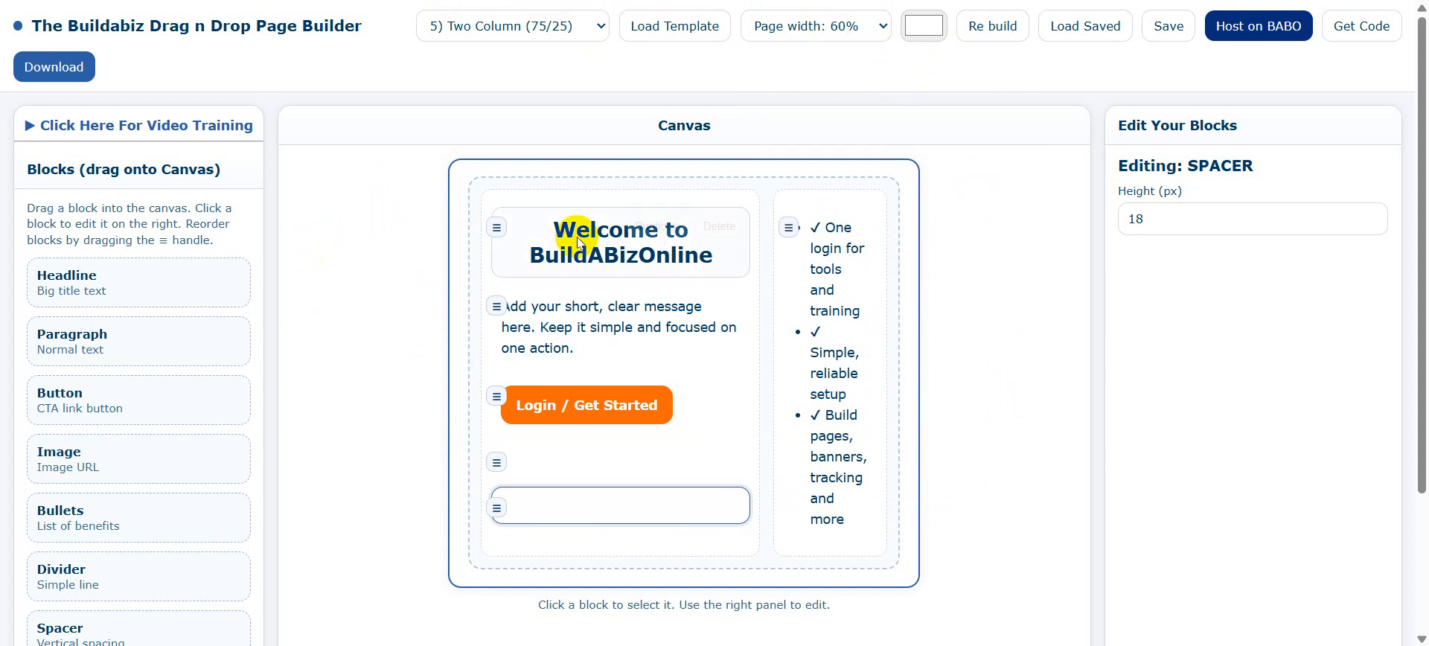
pyautogui.click(924, 26)
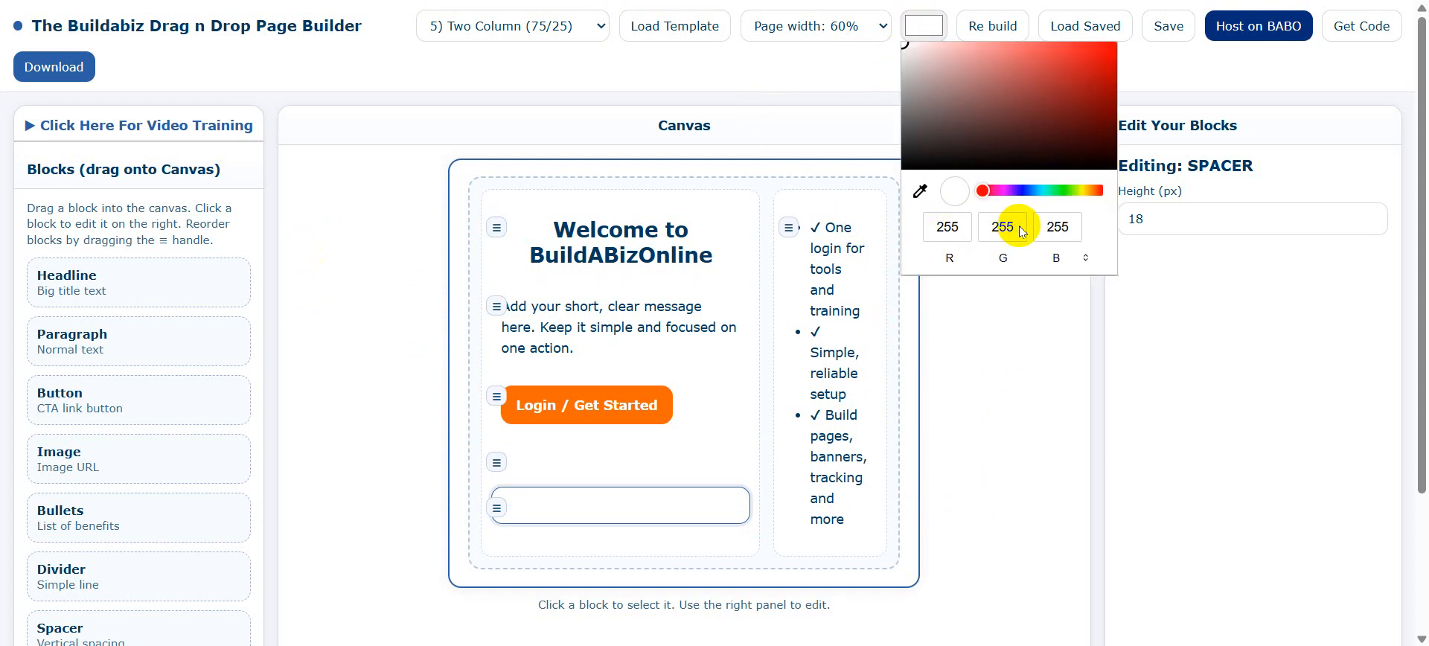
# Set the page background colour to a medium blue, RGB 39, 91, 160.
pyautogui.click(1031, 191)
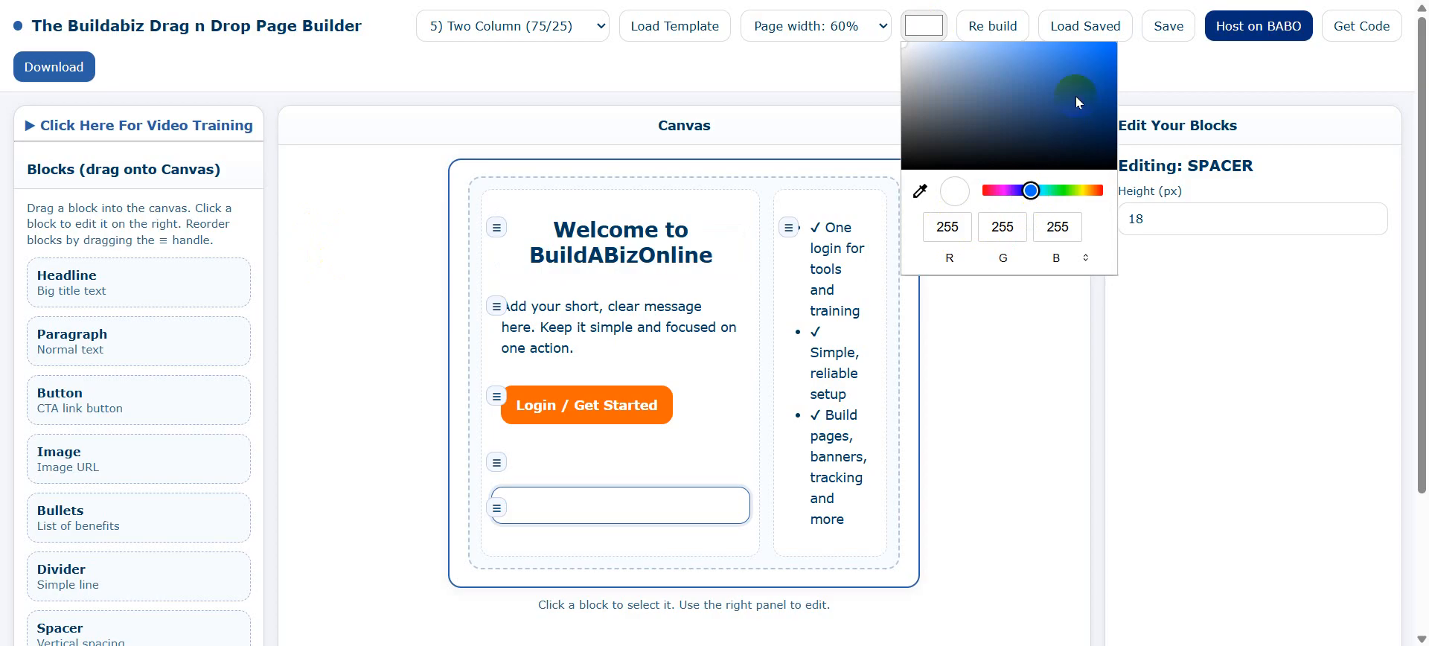
pyautogui.moveTo(1086, 62); pyautogui.dragTo(1065, 88)
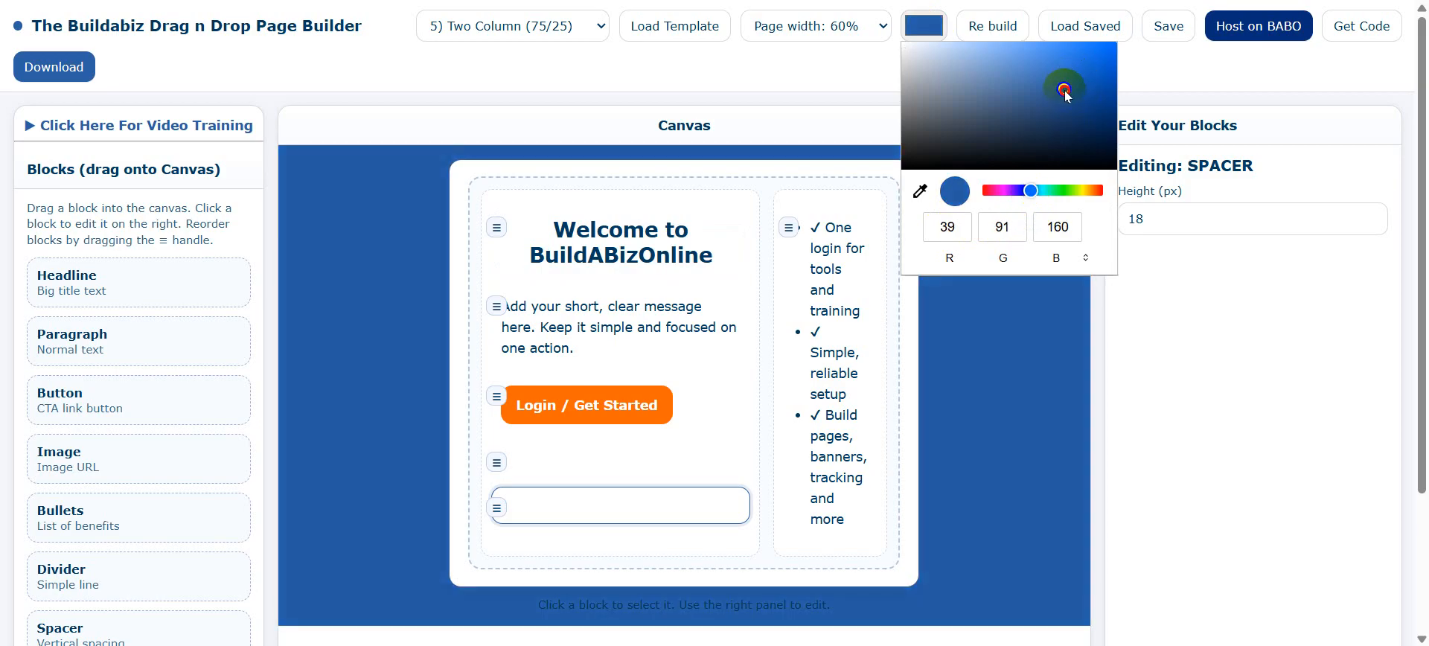
pyautogui.click(1026, 419)
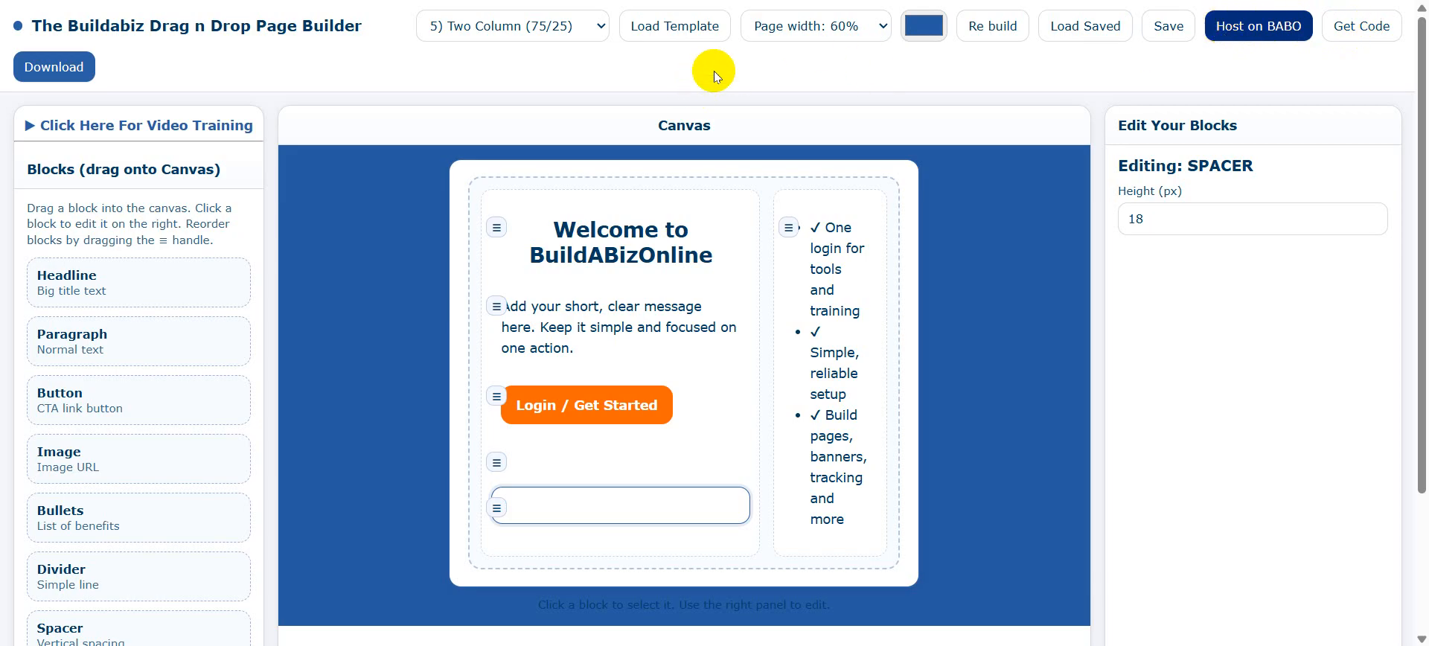
pyautogui.click(602, 28)
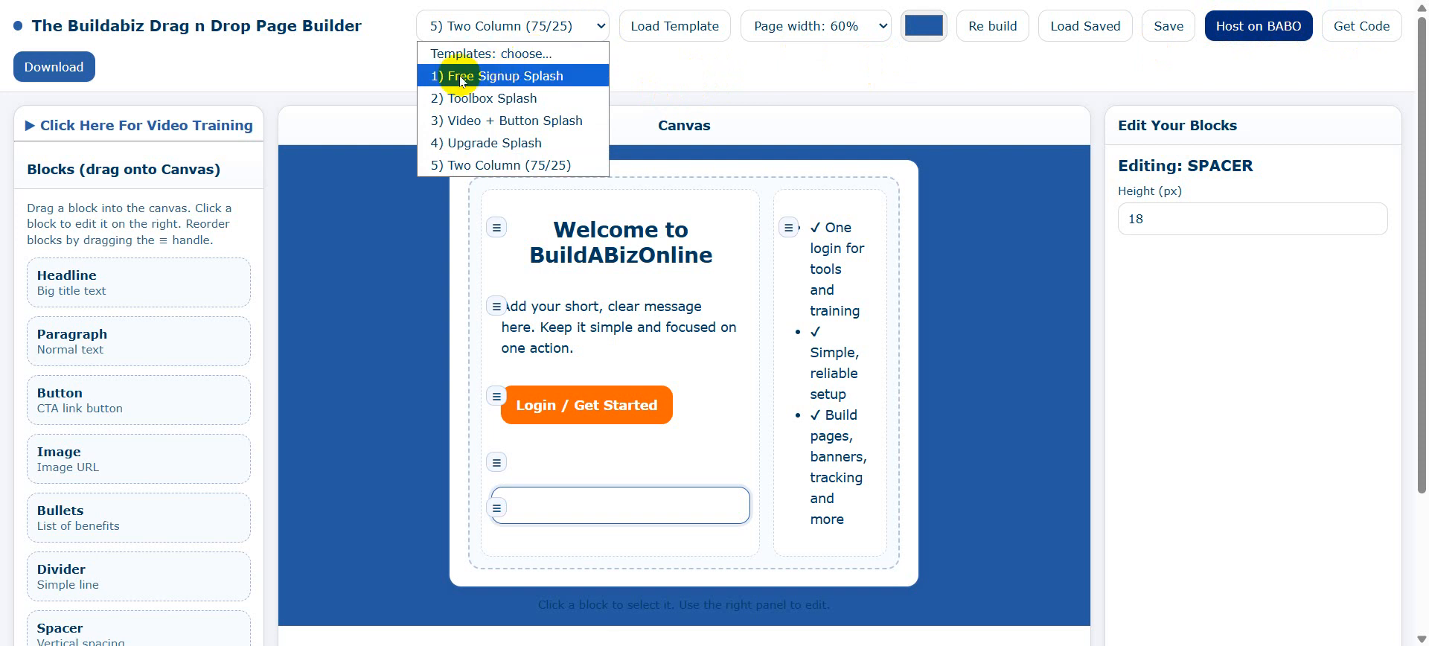
pyautogui.click(498, 123)
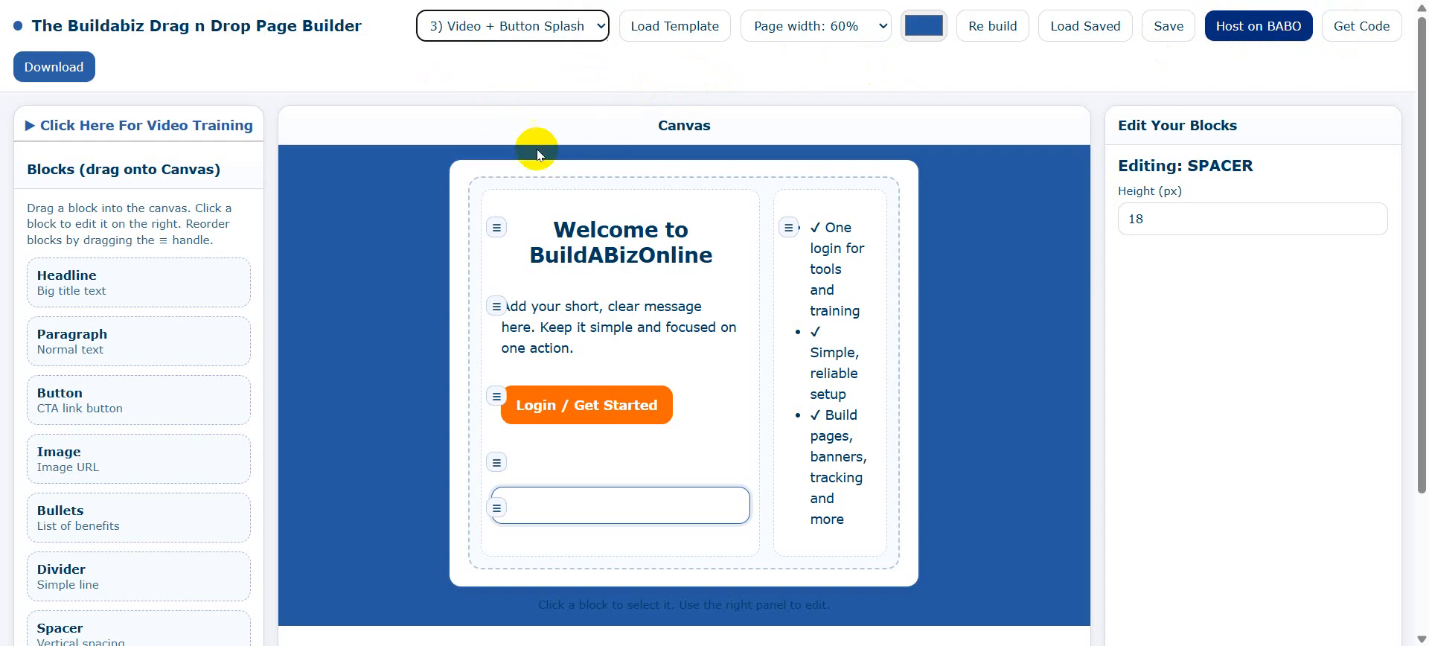
pyautogui.click(653, 31)
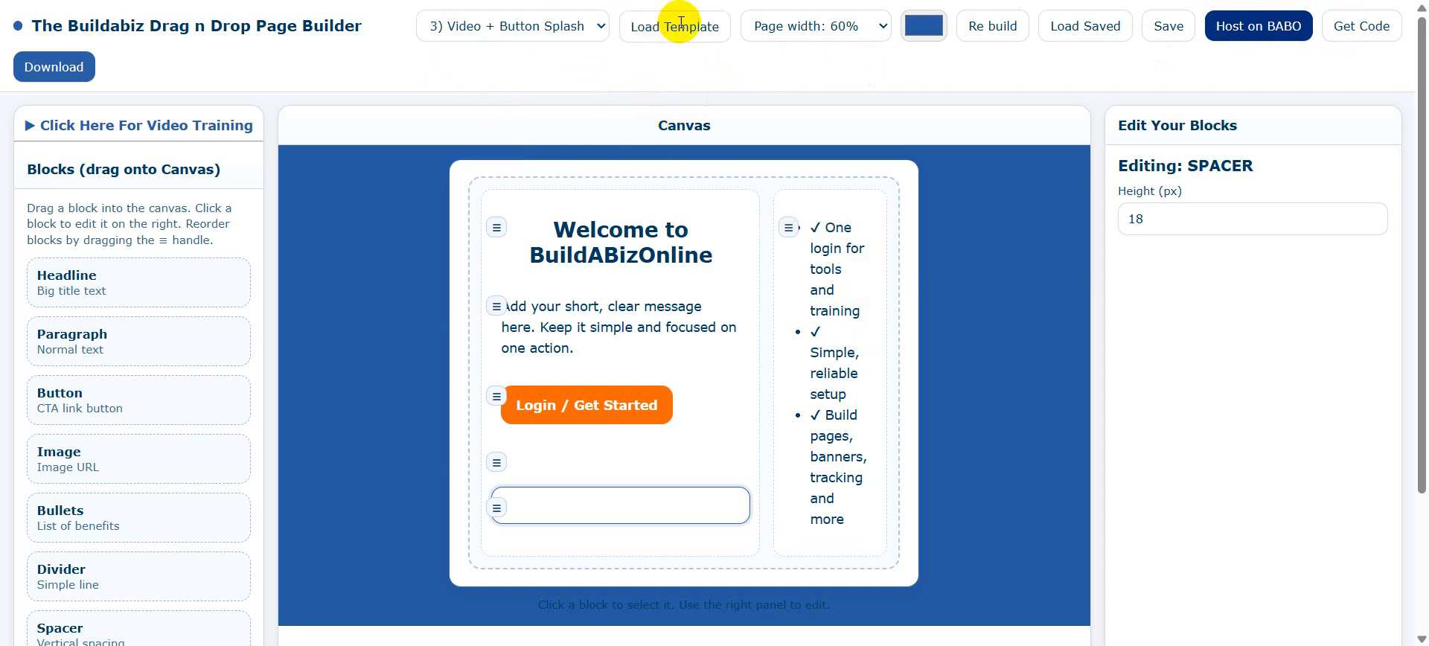
pyautogui.click(813, 85)
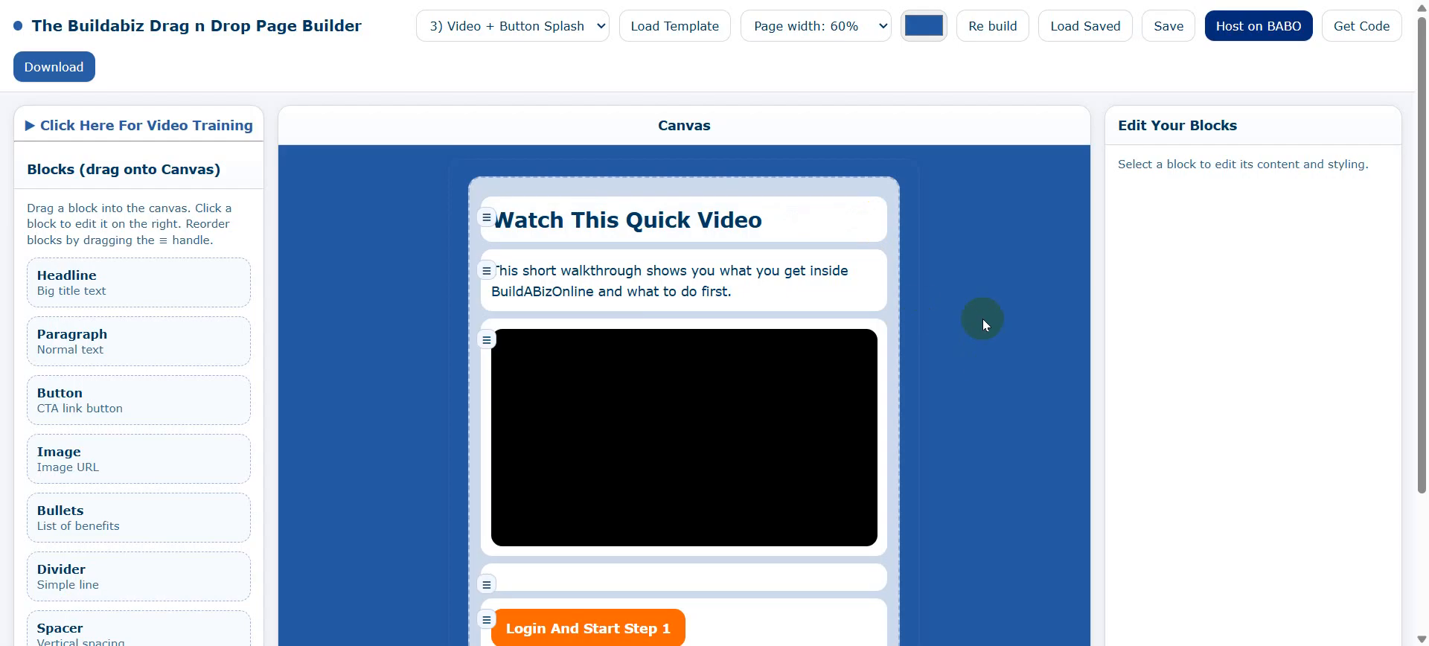
pyautogui.scroll(-3, 1017, 364)
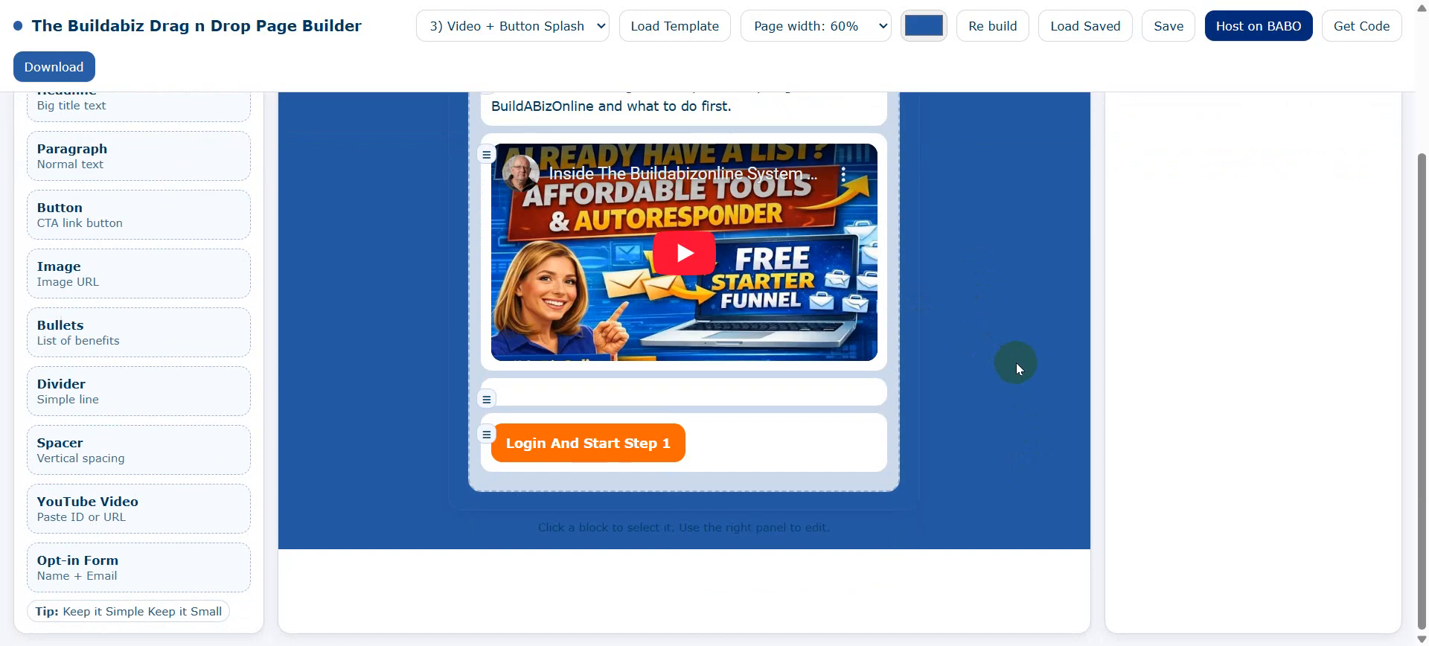
pyautogui.scroll(3, 1025, 360)
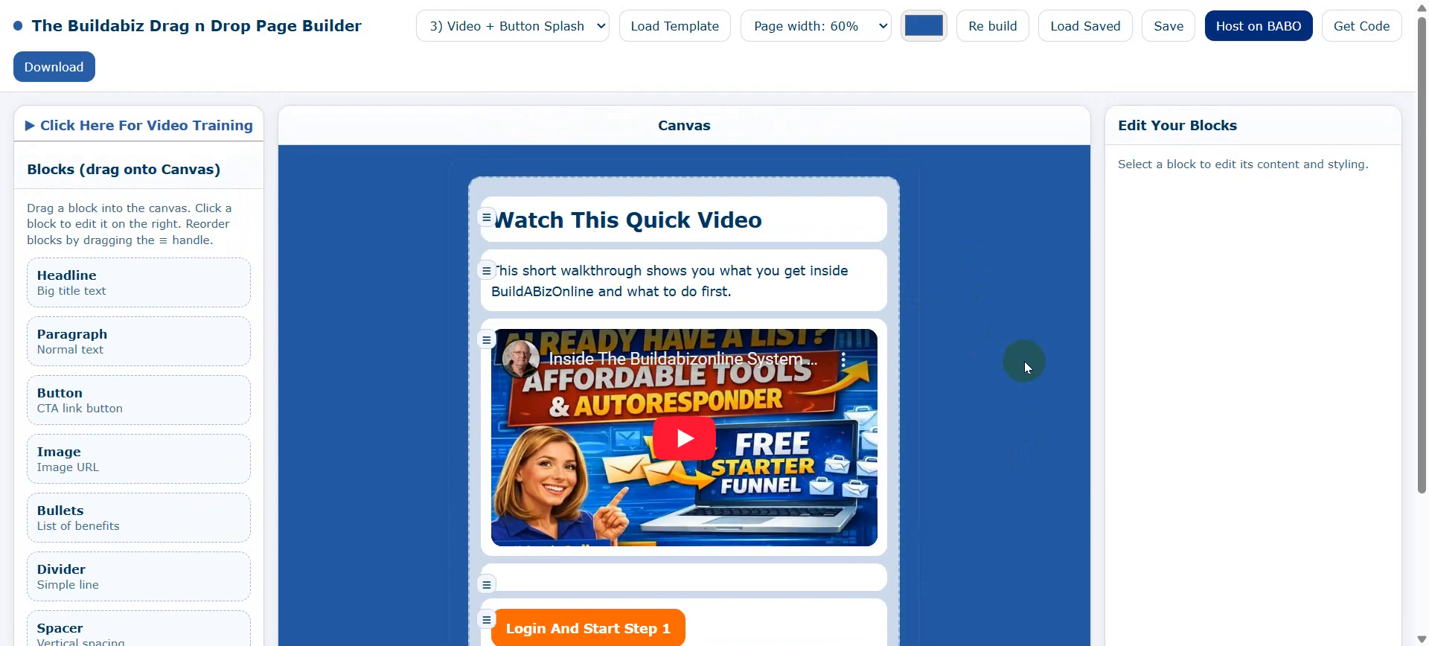
pyautogui.click(641, 221)
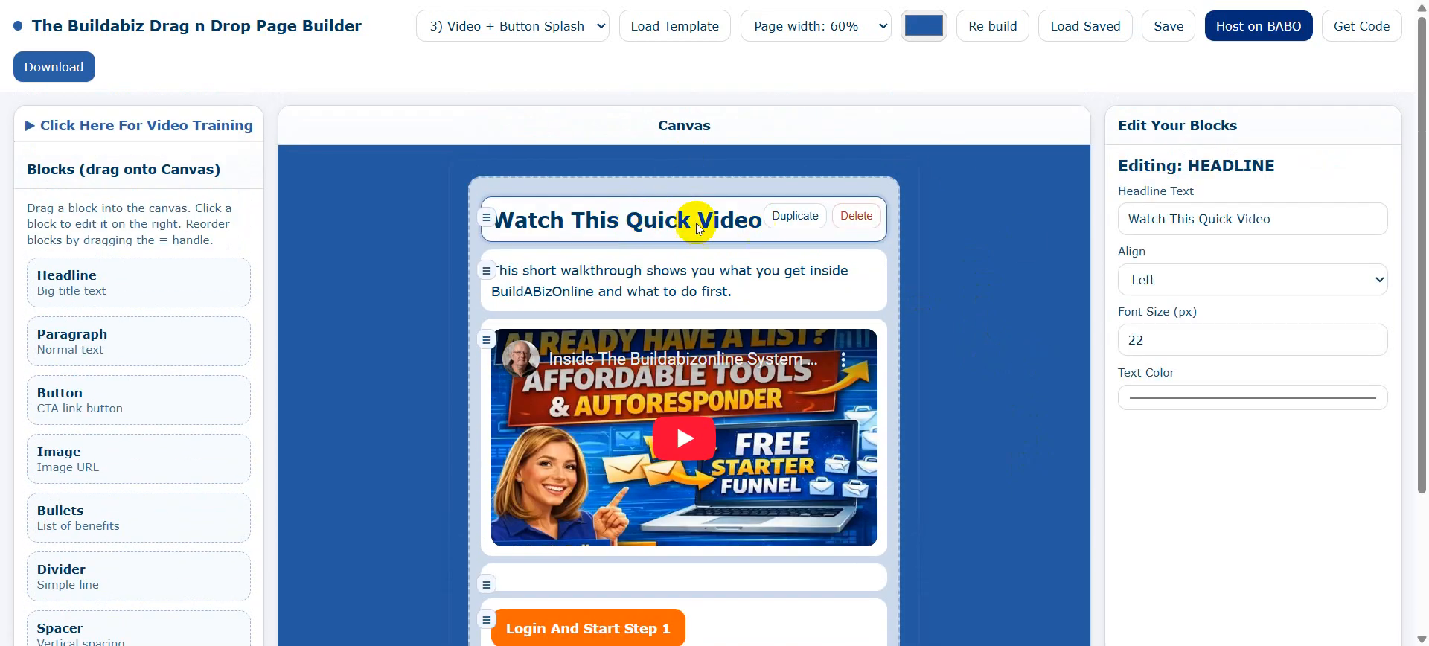
pyautogui.click(795, 216)
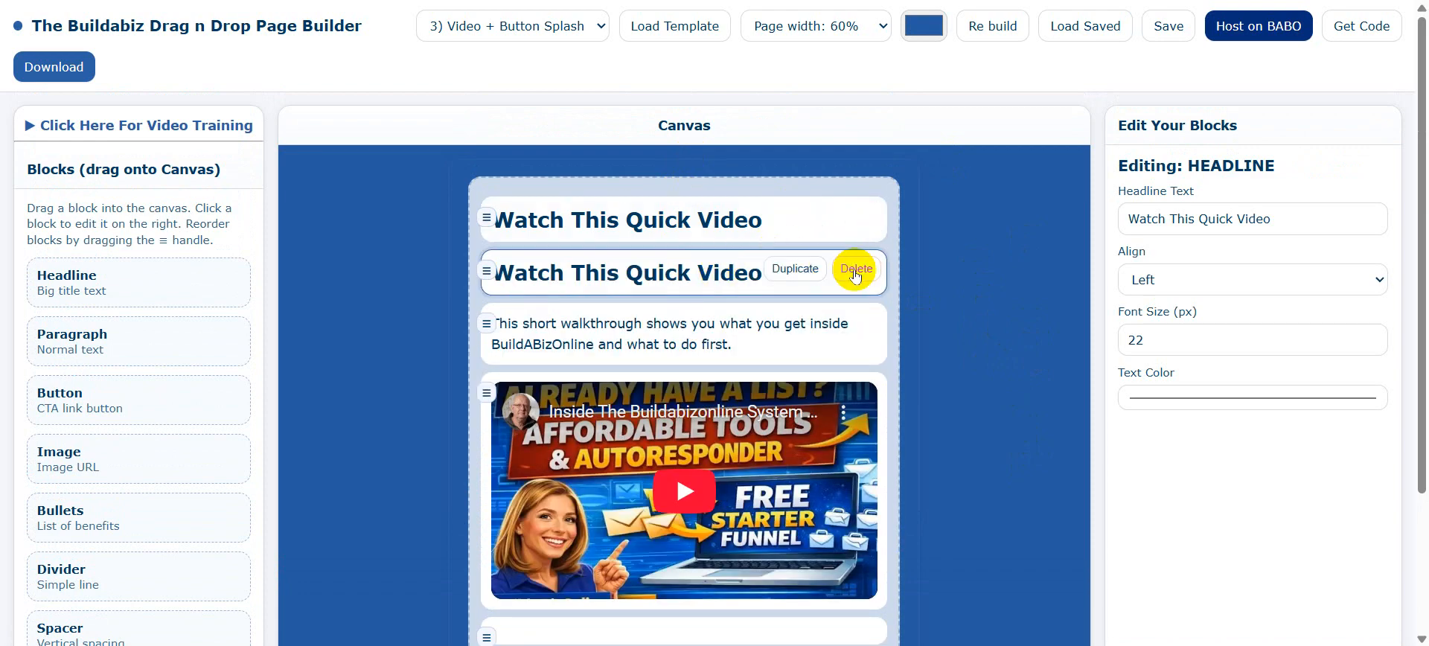
pyautogui.click(859, 270)
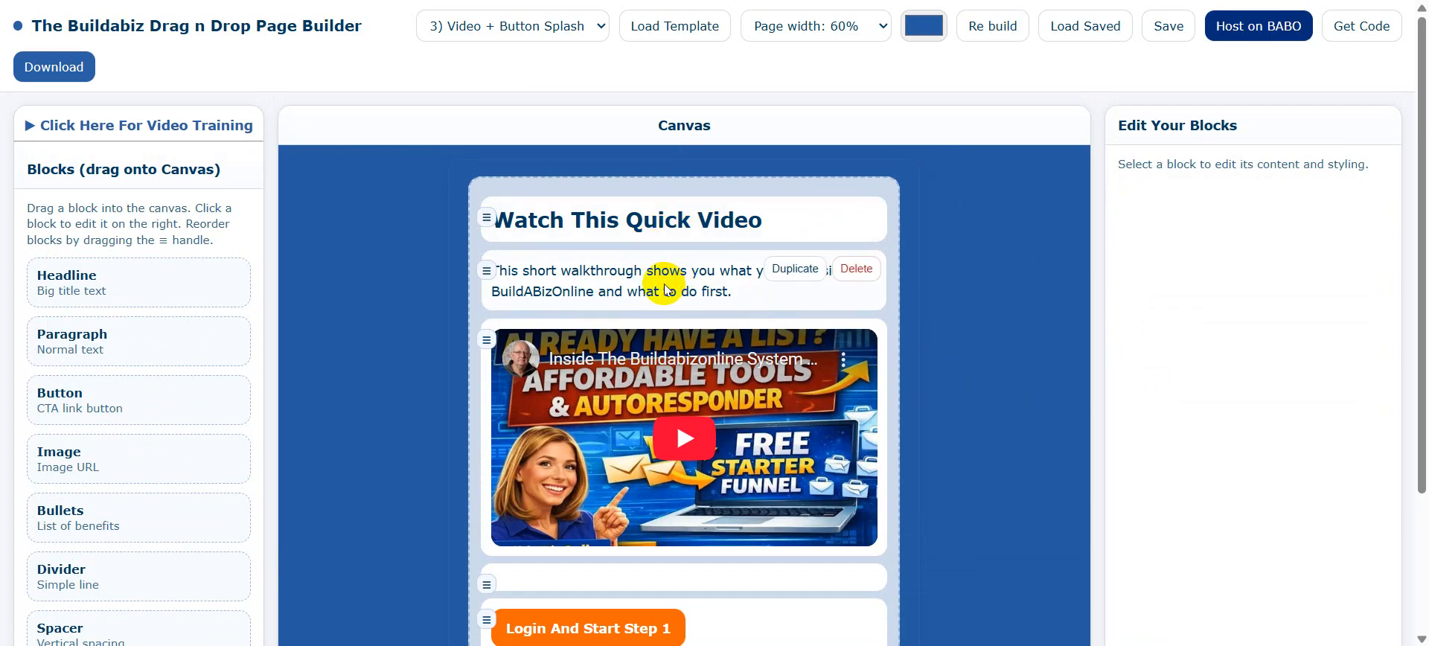
# Set the 'Watch This Quick Video' headline block's alignment to Center.
pyautogui.click(669, 222)
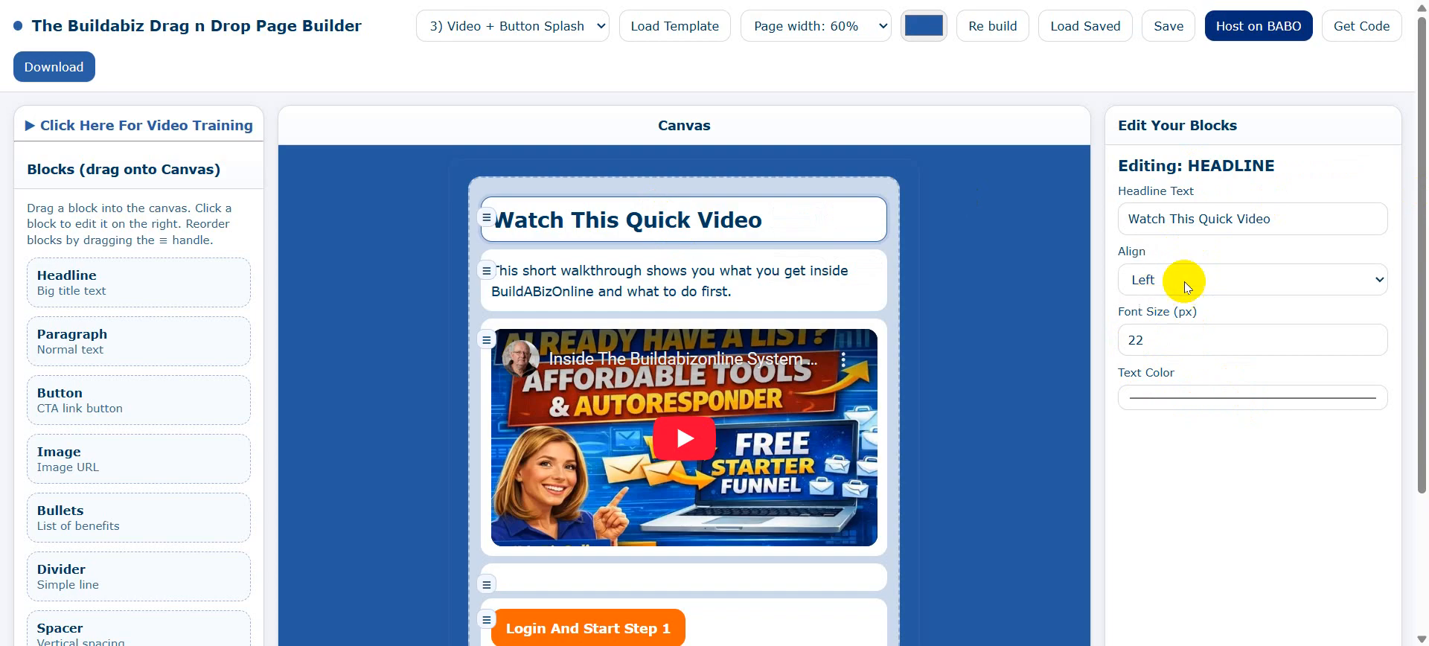
pyautogui.click(1382, 280)
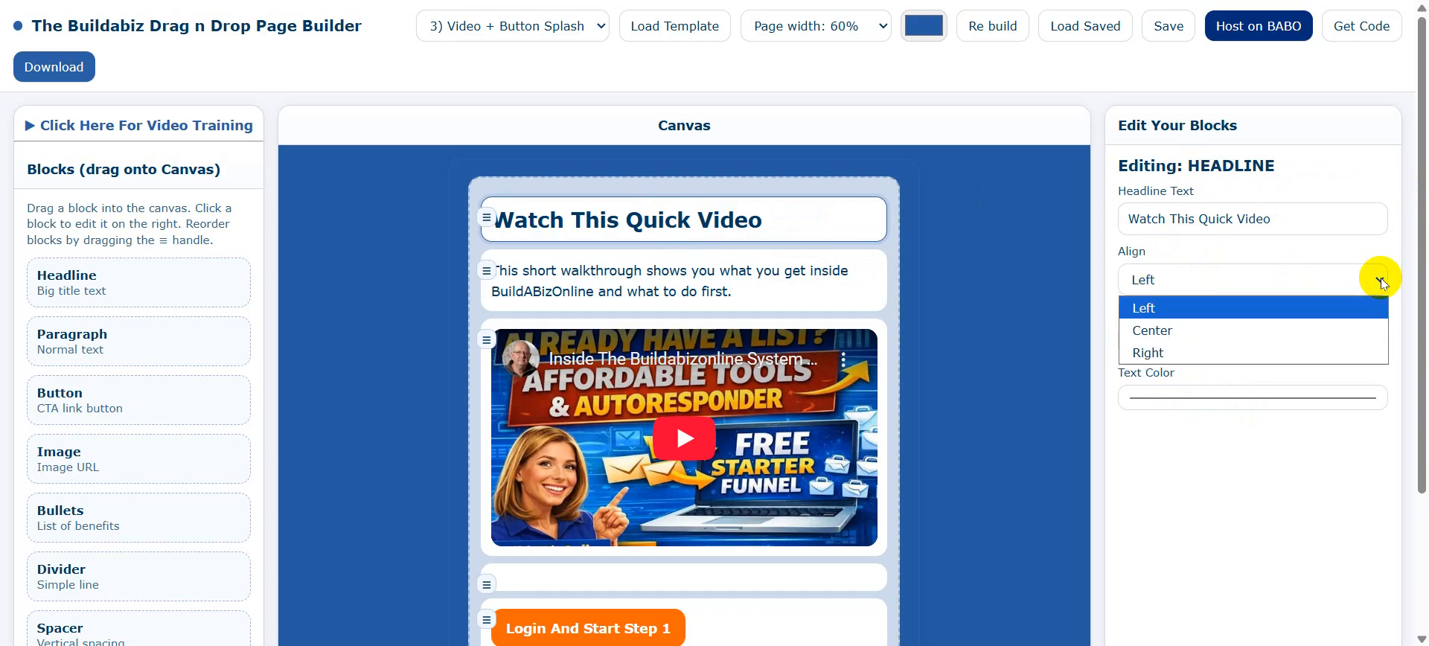
pyautogui.click(1220, 335)
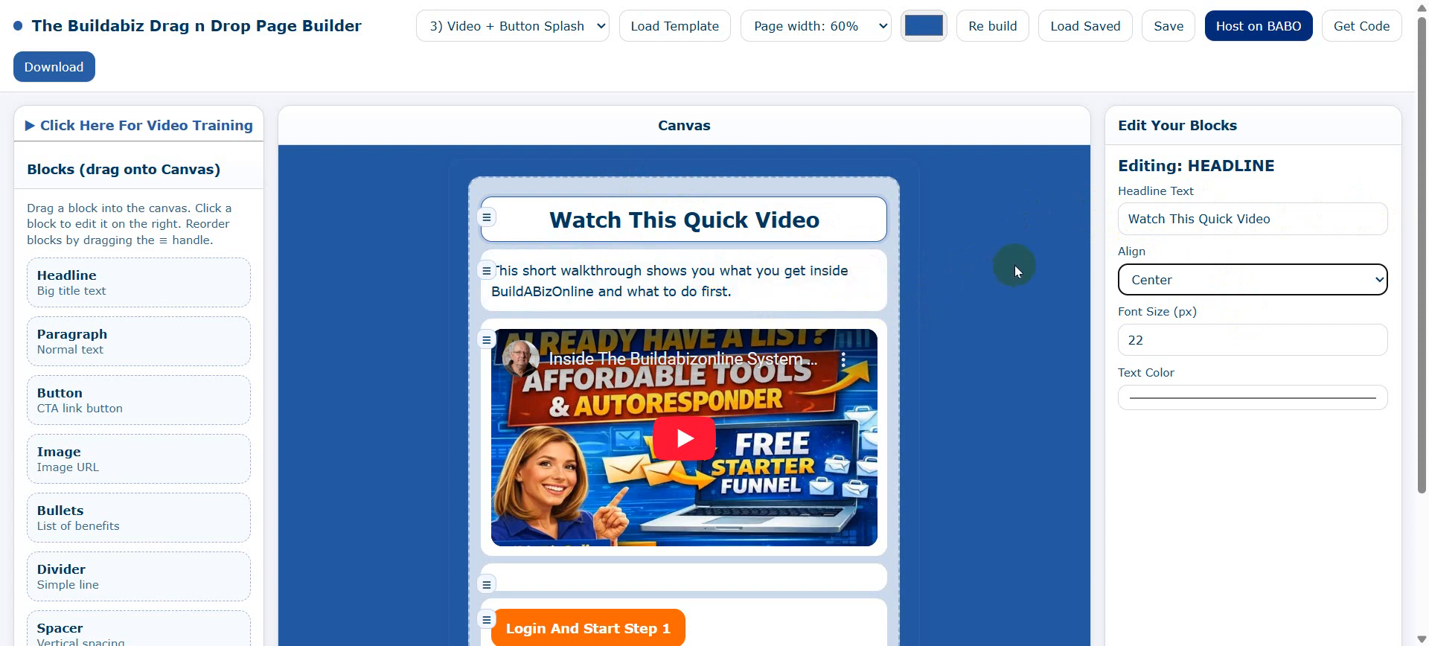
pyautogui.click(678, 283)
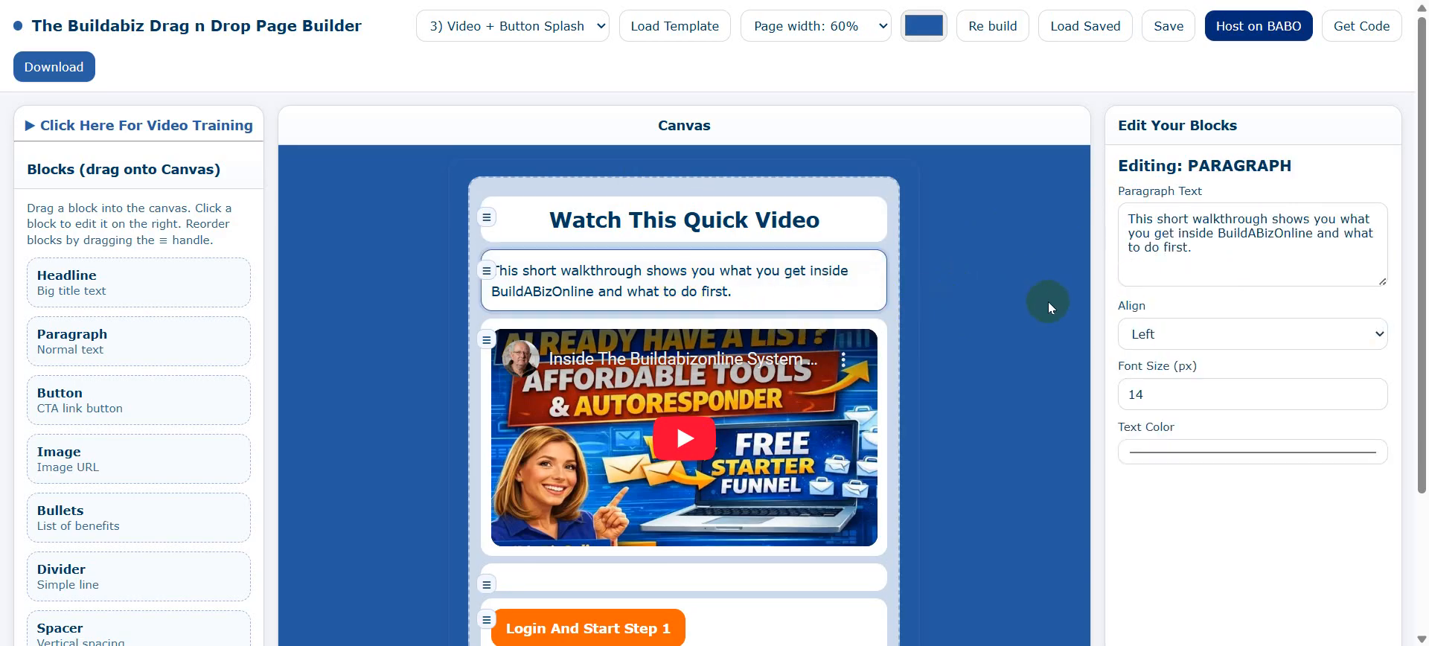
# Center-align the walkthrough paragraph text.
pyautogui.click(1381, 334)
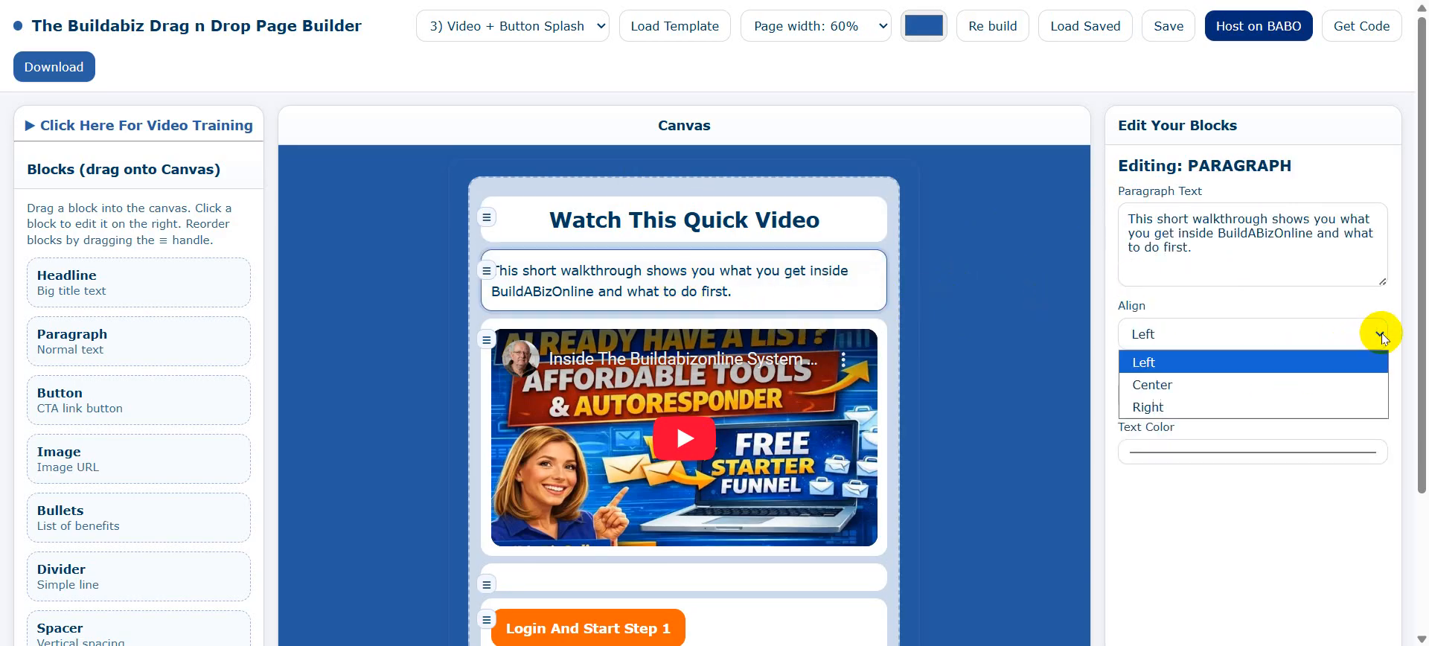
pyautogui.click(1218, 387)
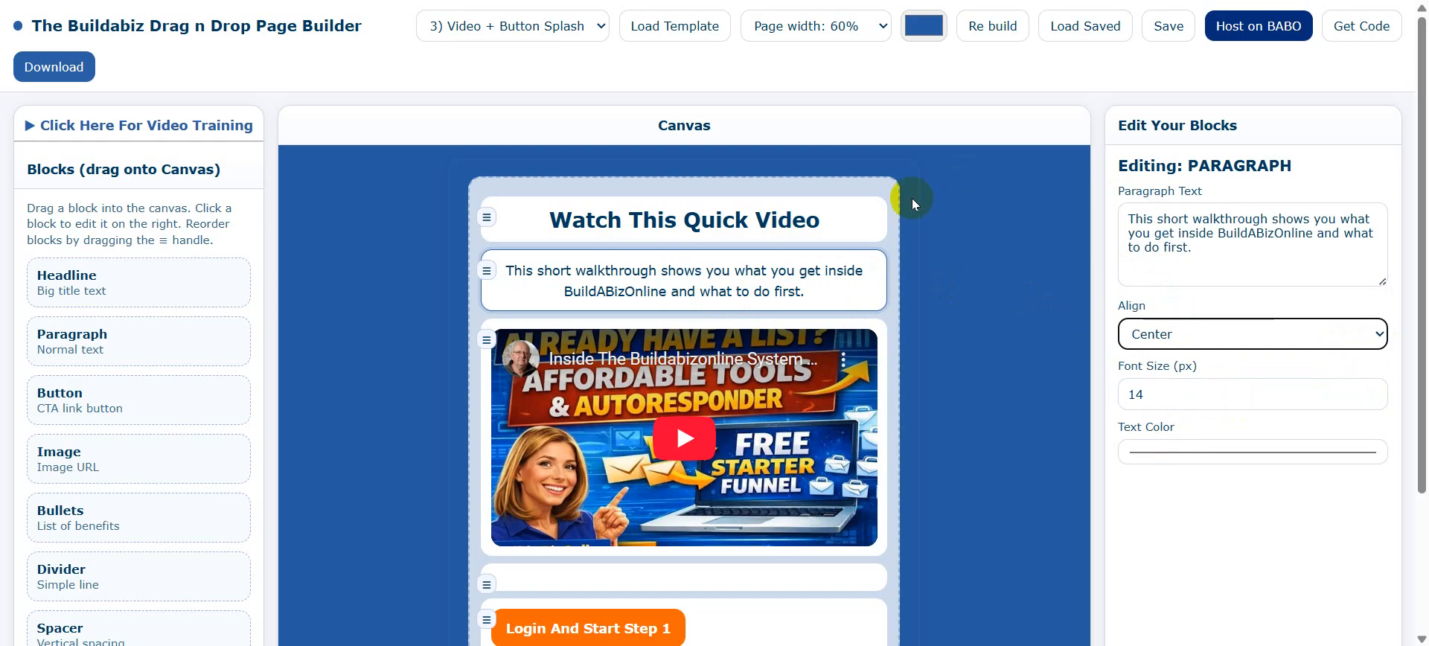
pyautogui.scroll(-3, 958, 230)
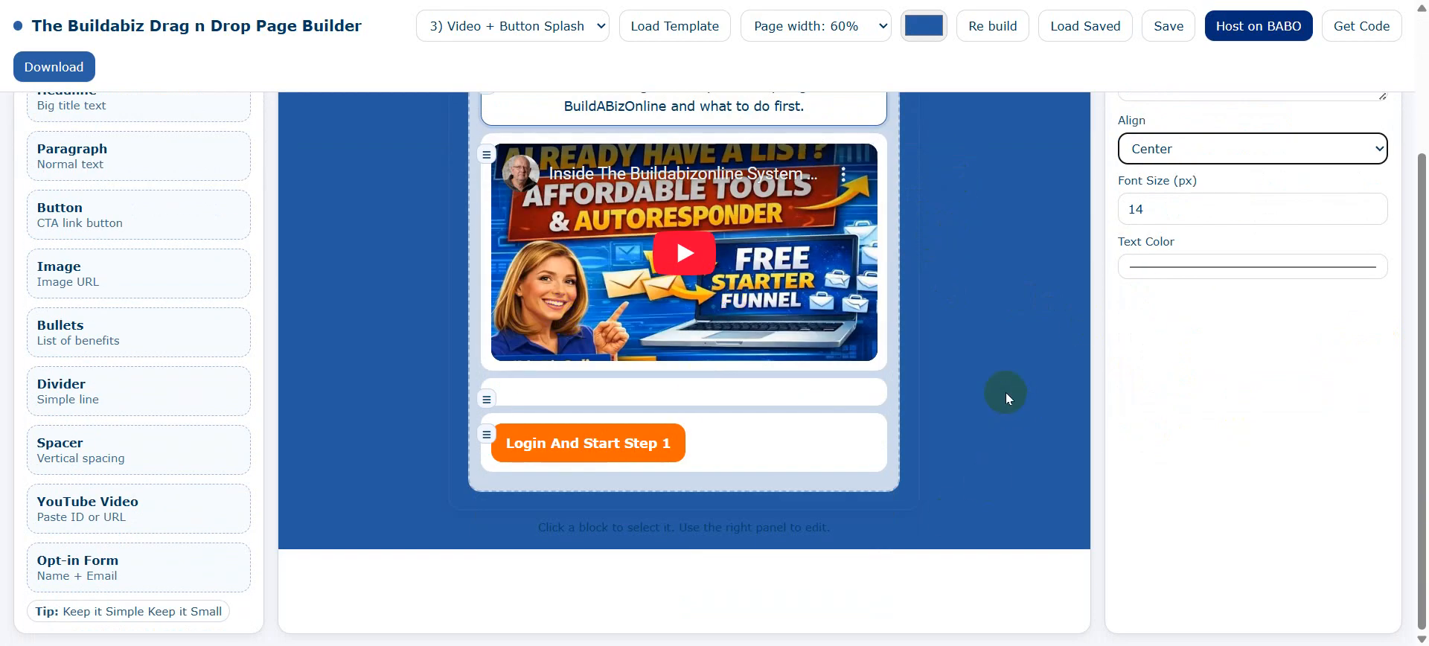
pyautogui.scroll(2, 1006, 392)
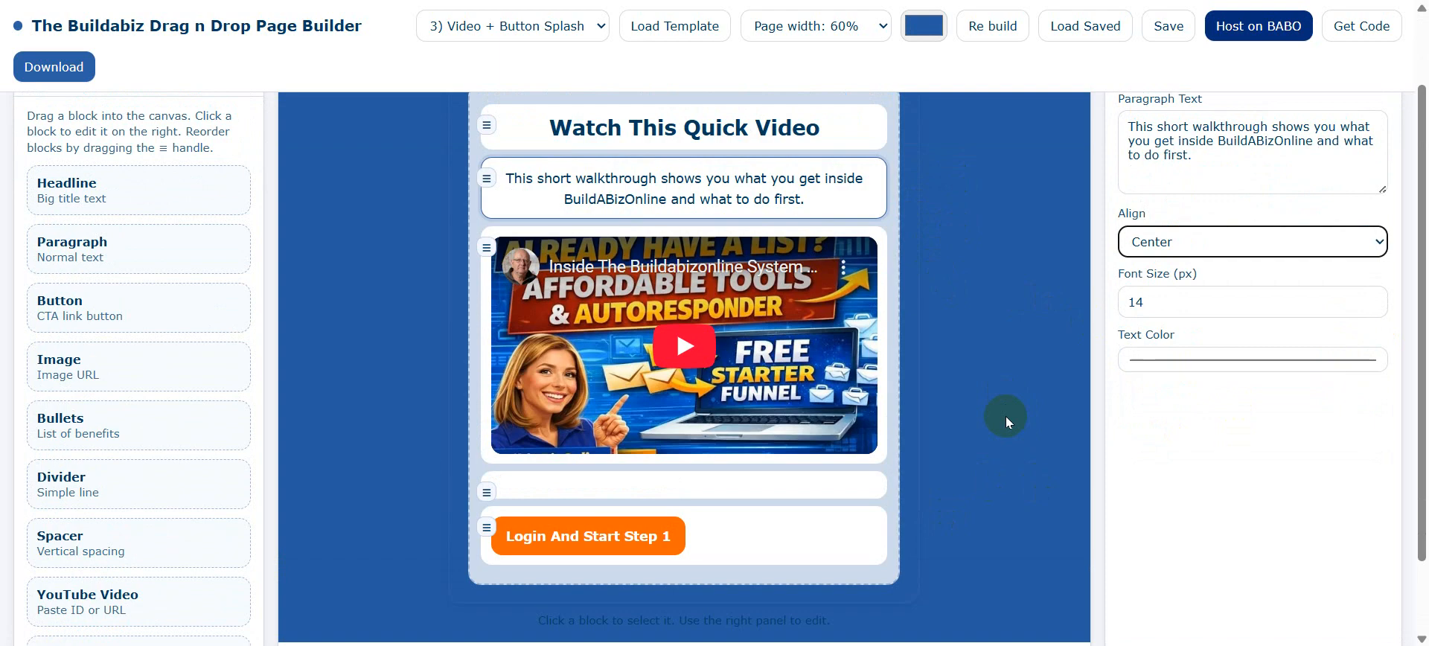
# Delete the existing YouTube video block from the page.
pyautogui.scroll(2, 1008, 410)
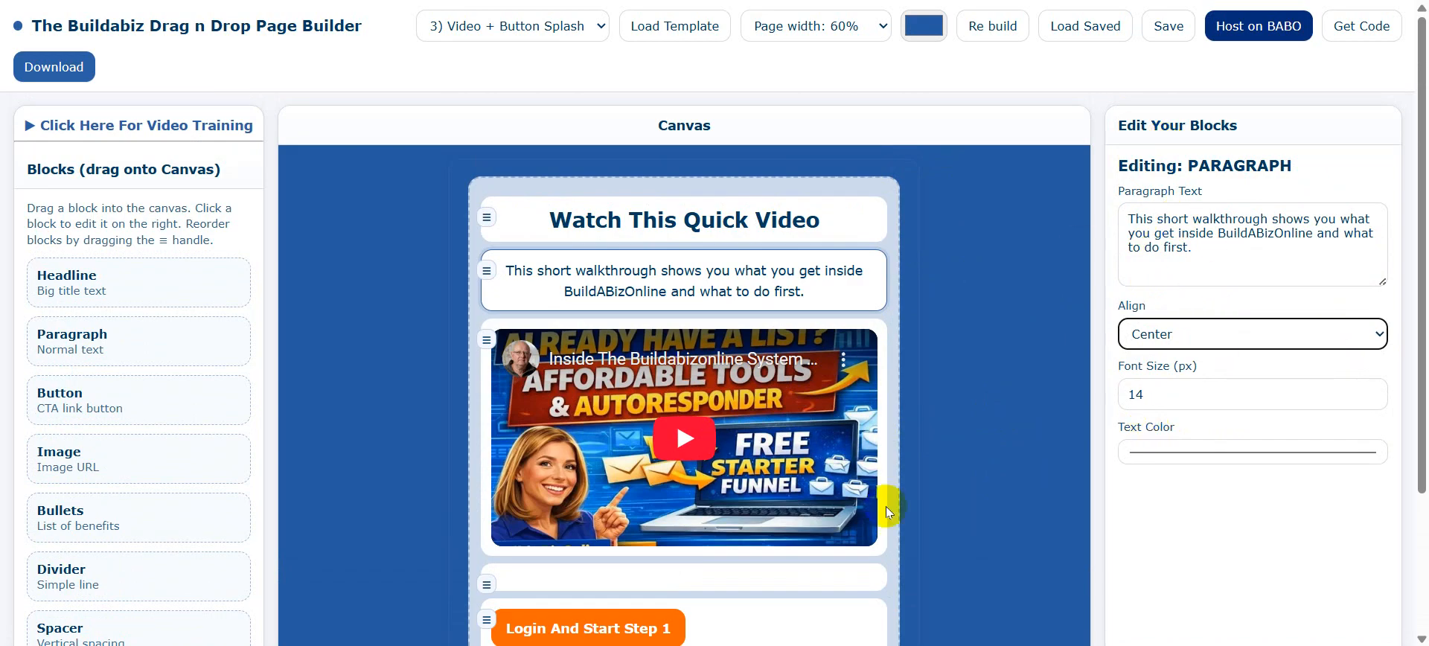
pyautogui.scroll(-1, 968, 445)
pyautogui.scroll(-2, 968, 443)
pyautogui.scroll(1, 968, 442)
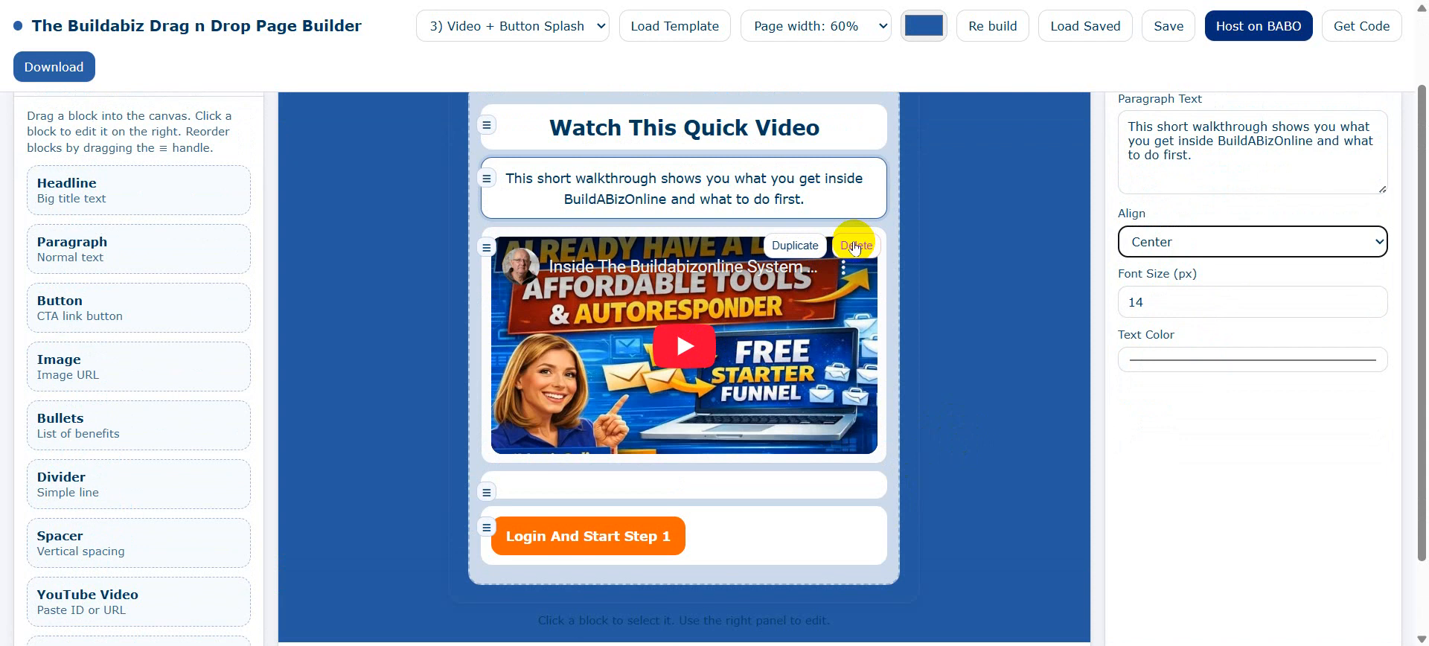
pyautogui.click(855, 246)
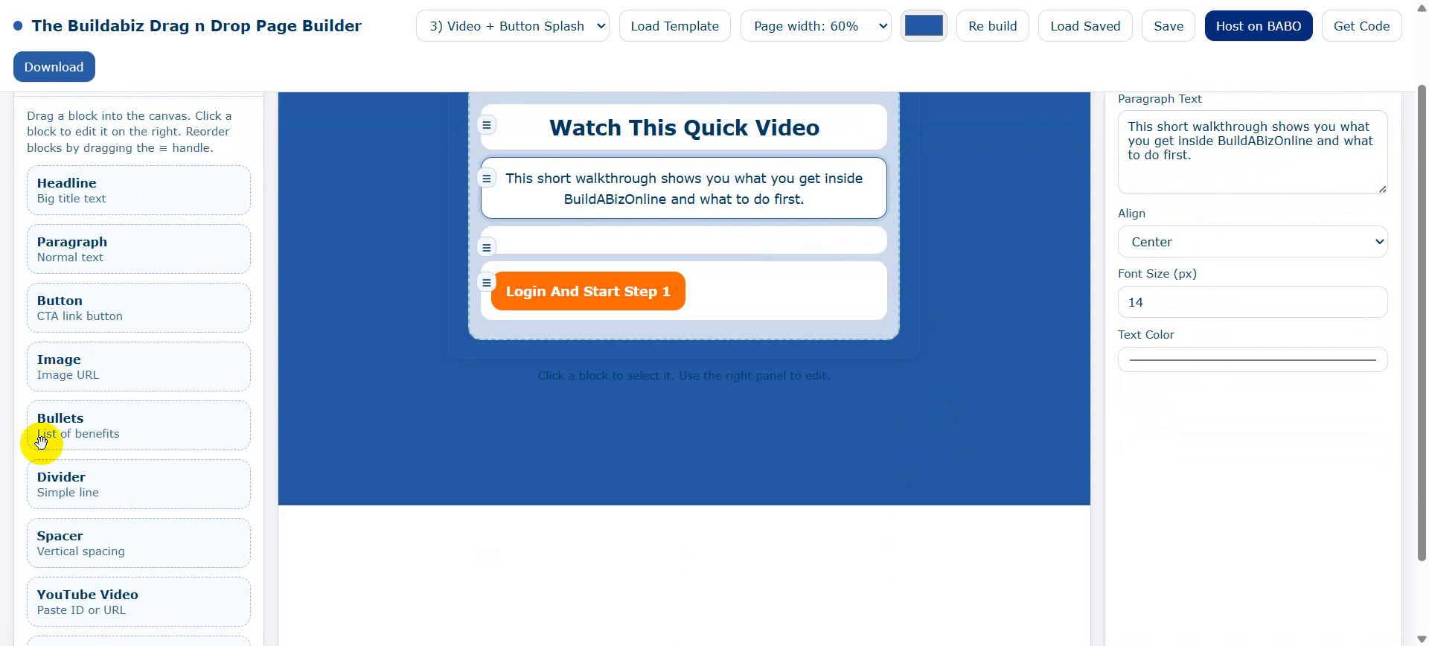
# Add a YouTube Video block and move it directly under the walkthrough paragraph.
pyautogui.scroll(-2, 138, 502)
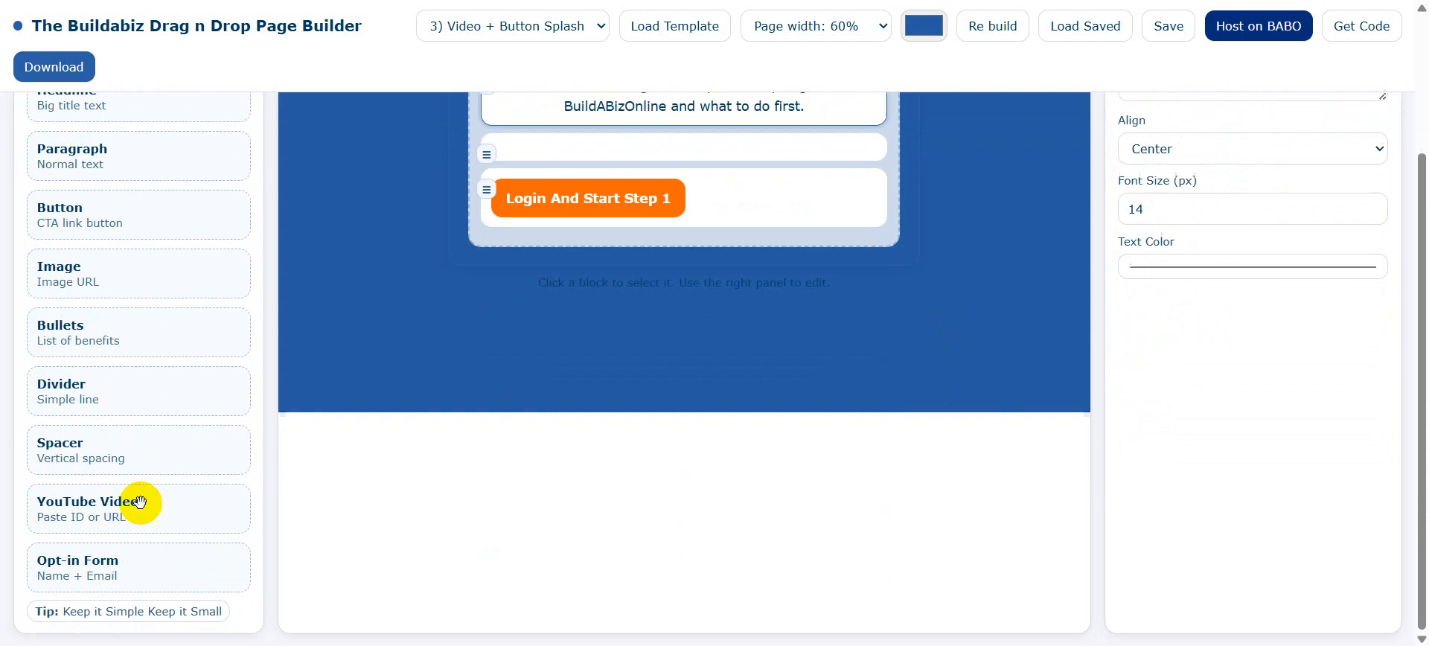
pyautogui.moveTo(88, 519); pyautogui.dragTo(624, 196)
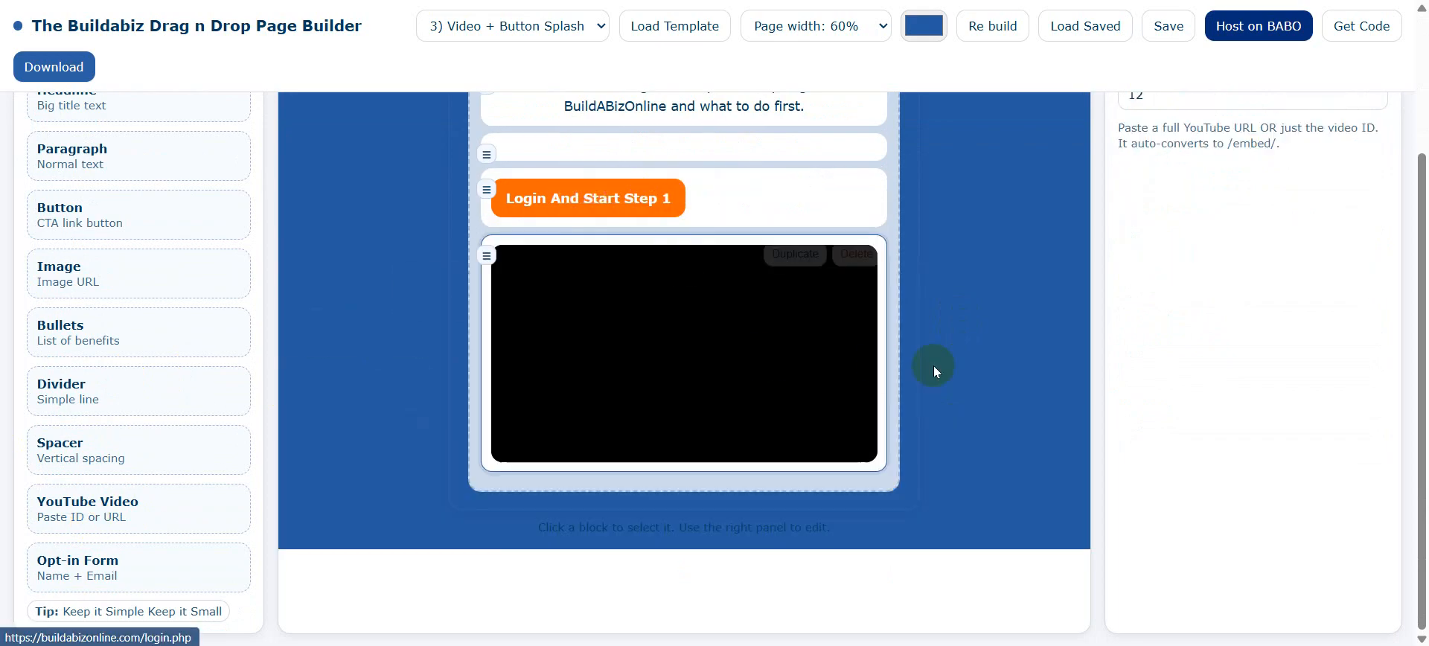
pyautogui.scroll(3, 963, 377)
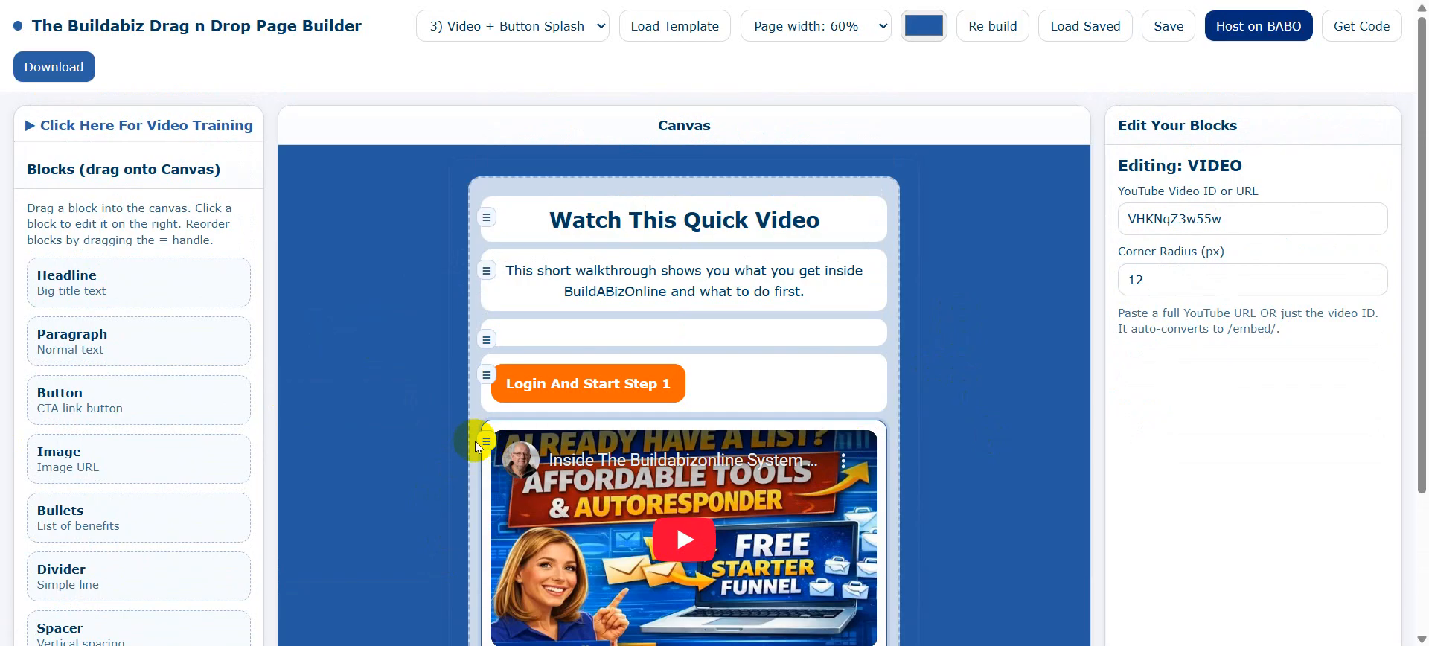
pyautogui.moveTo(484, 440); pyautogui.dragTo(484, 316)
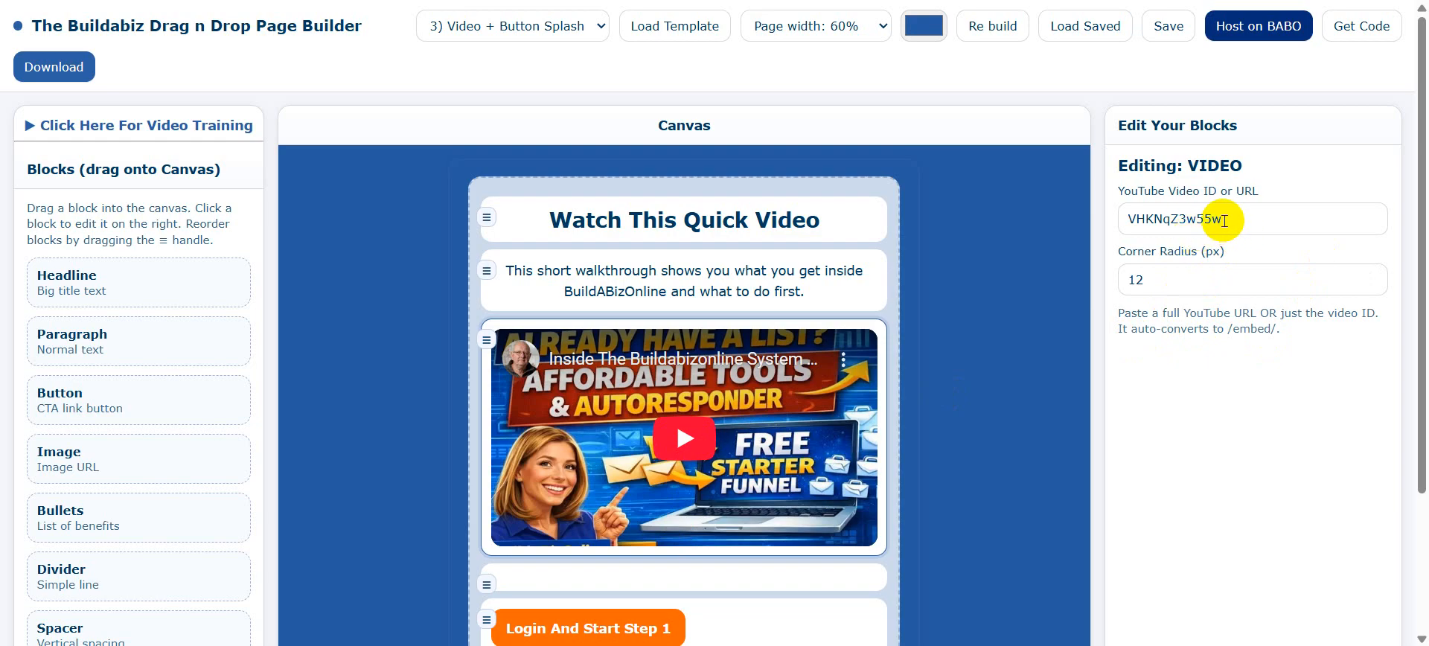
pyautogui.moveTo(1224, 220); pyautogui.dragTo(1029, 227)
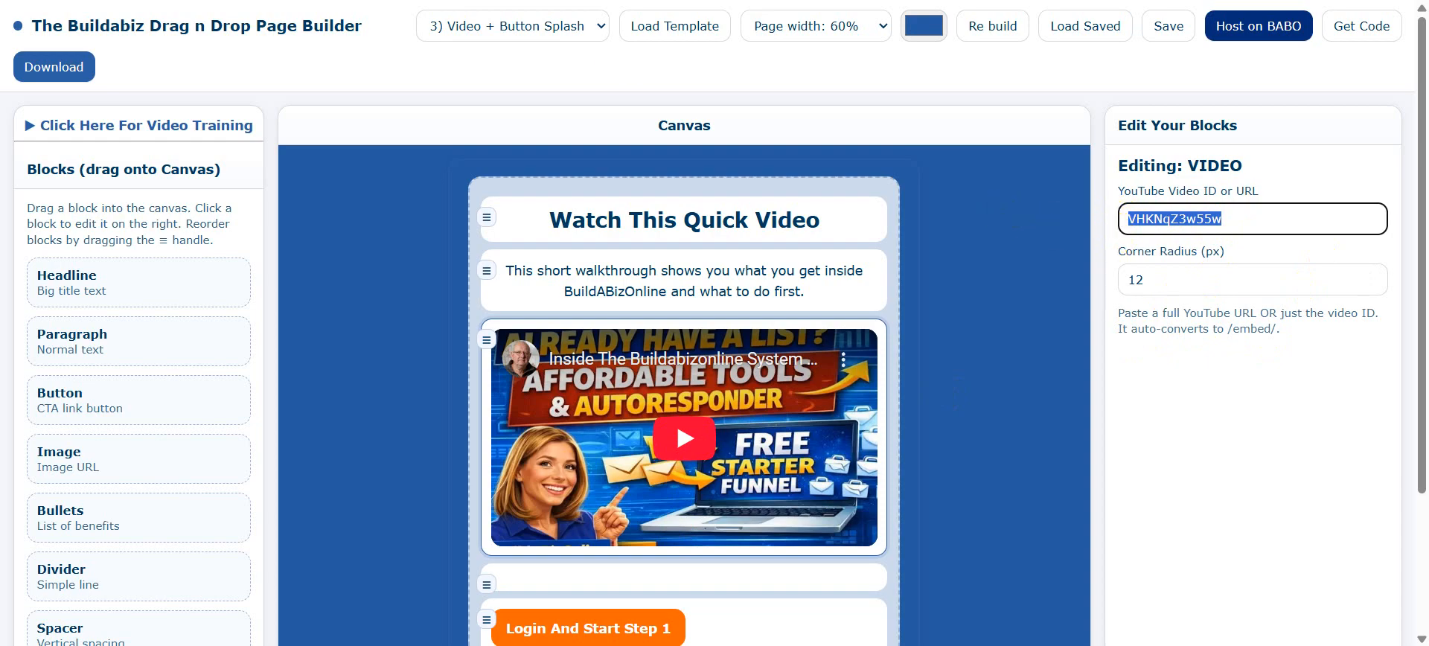
# Copy the 'Sending Emails in TEXT or HTML' video ID from its YouTube address bar.
pyautogui.hotkey('ctrl', 'Tab')
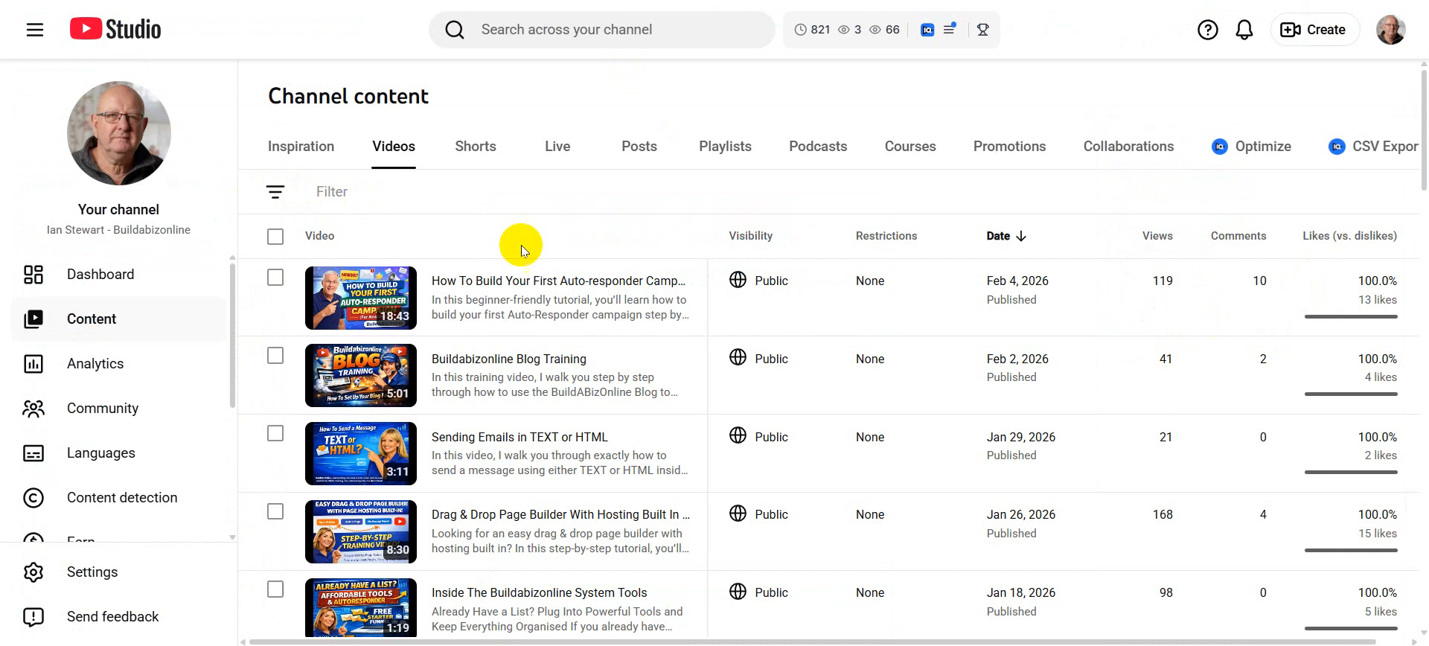
pyautogui.click(365, 454)
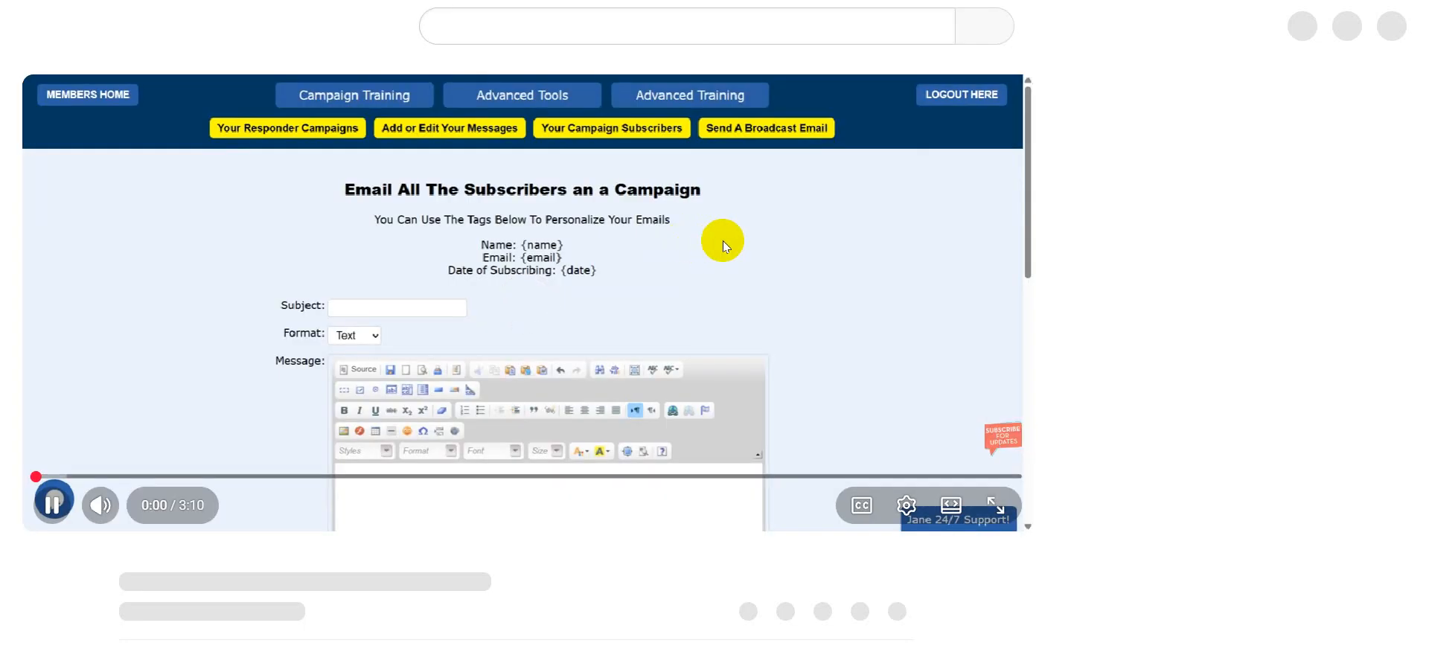
pyautogui.click(691, 262)
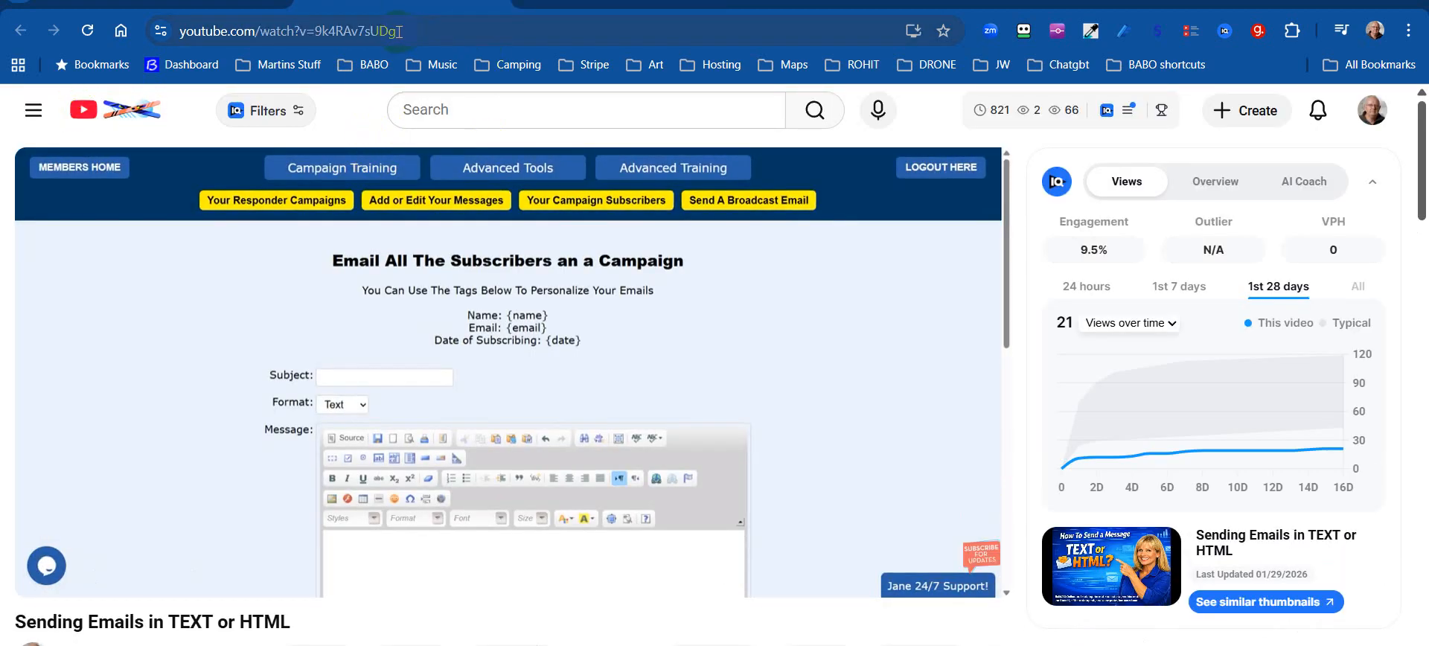
pyautogui.moveTo(399, 32); pyautogui.dragTo(313, 52)
pyautogui.rightClick(417, 32)
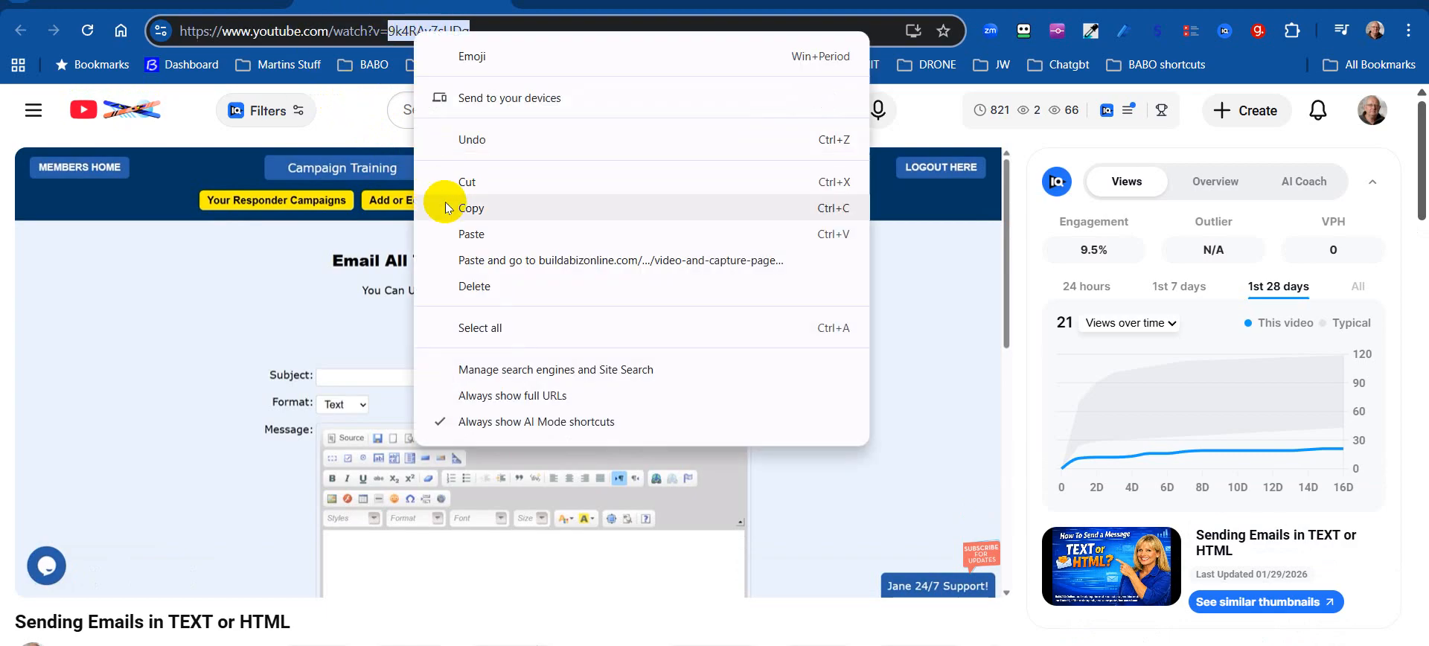
pyautogui.click(477, 209)
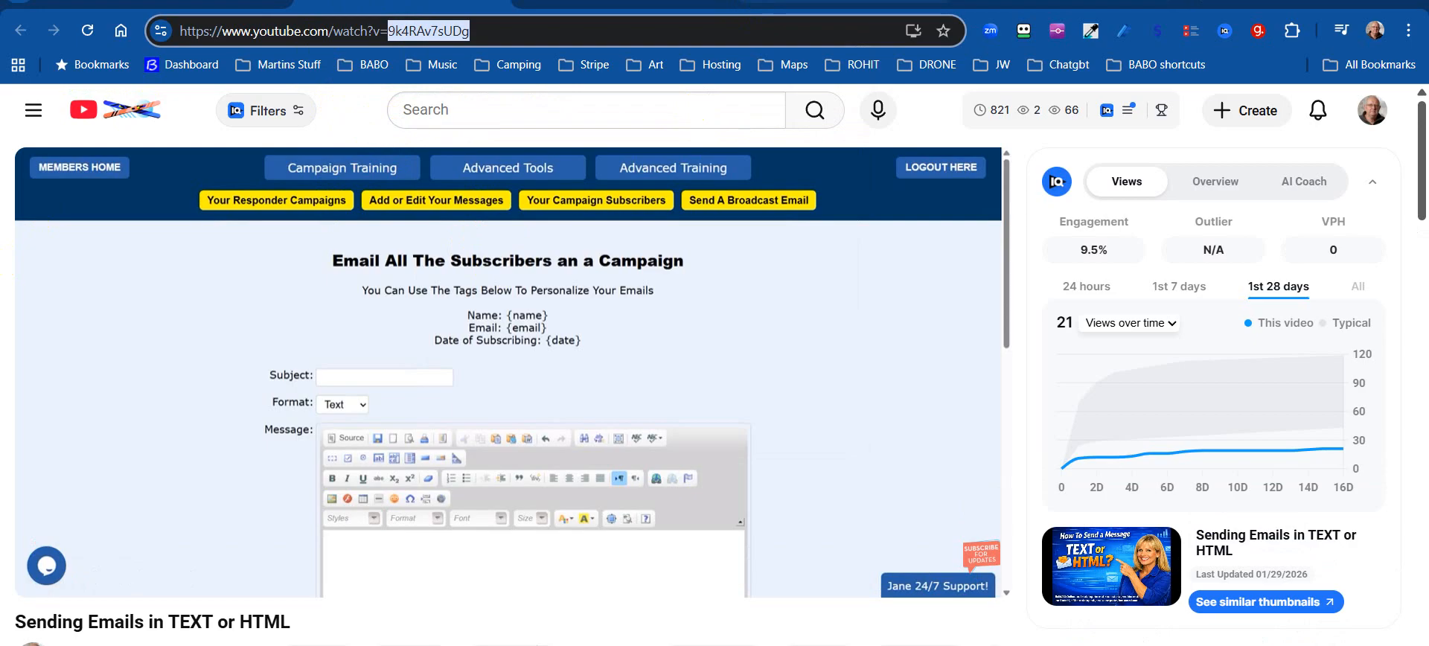
pyautogui.click(1016, 3)
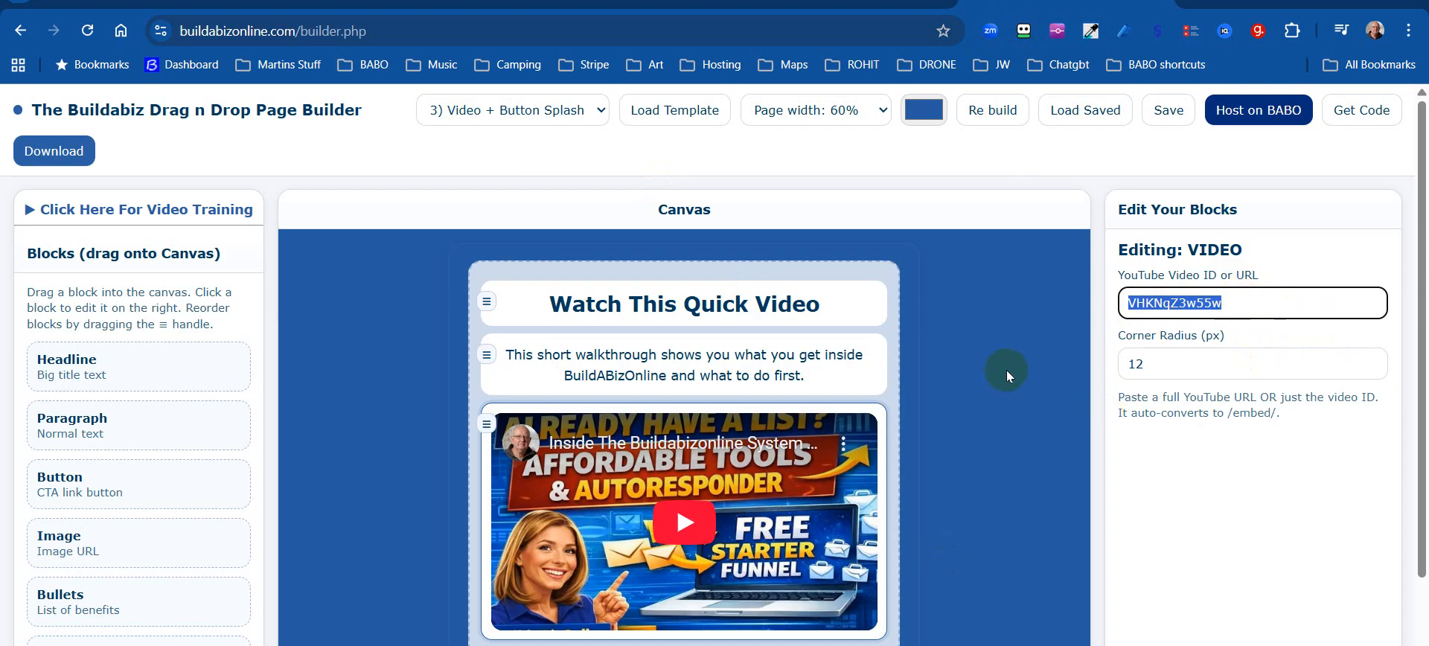
# Replace the video block's YouTube ID with VHKNqZ3w55w, with no trailing space.
pyautogui.click(1230, 303)
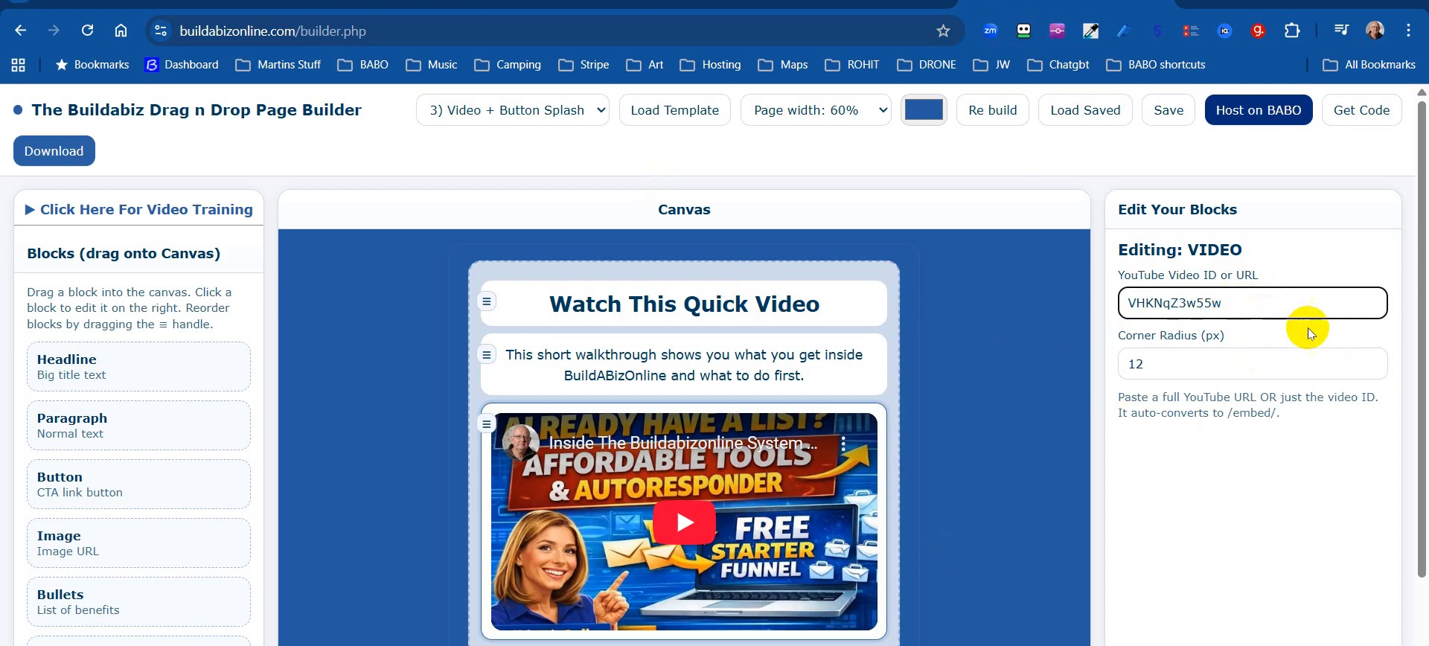
pyautogui.hotkey('ctrl', 'v')
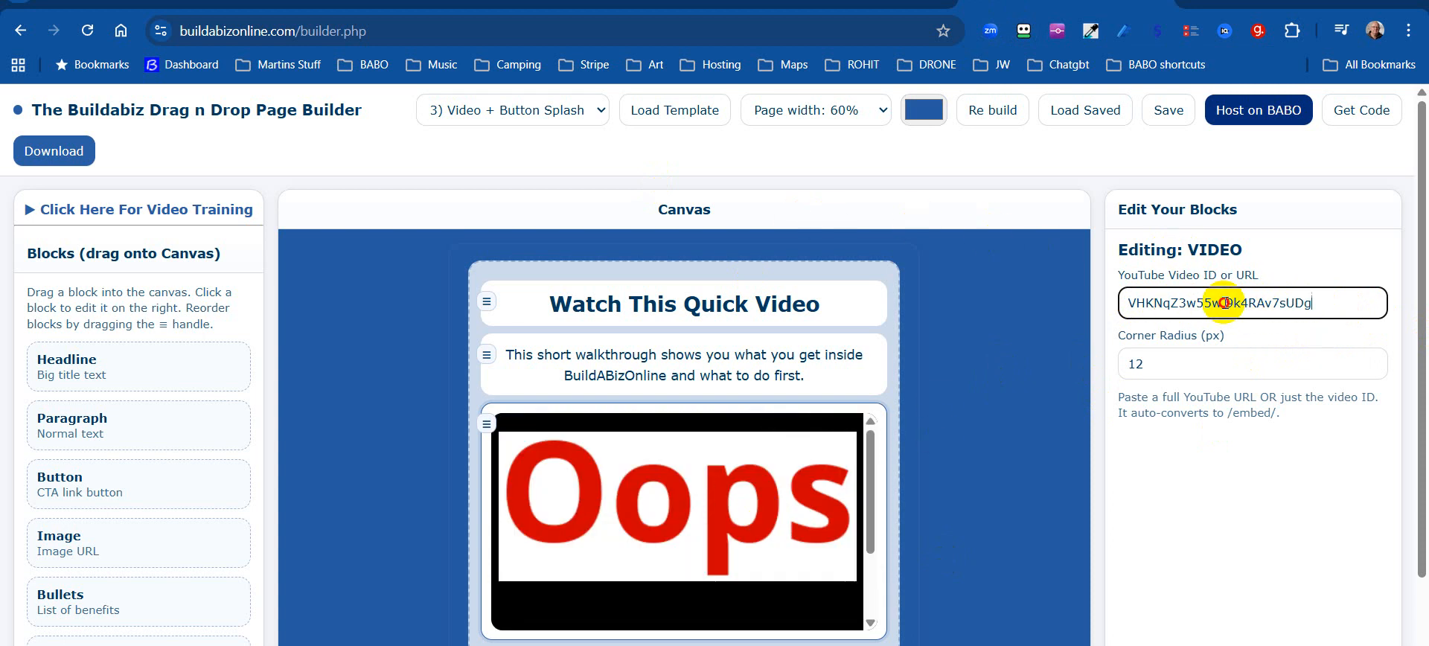
pyautogui.moveTo(1224, 303); pyautogui.dragTo(1121, 302)
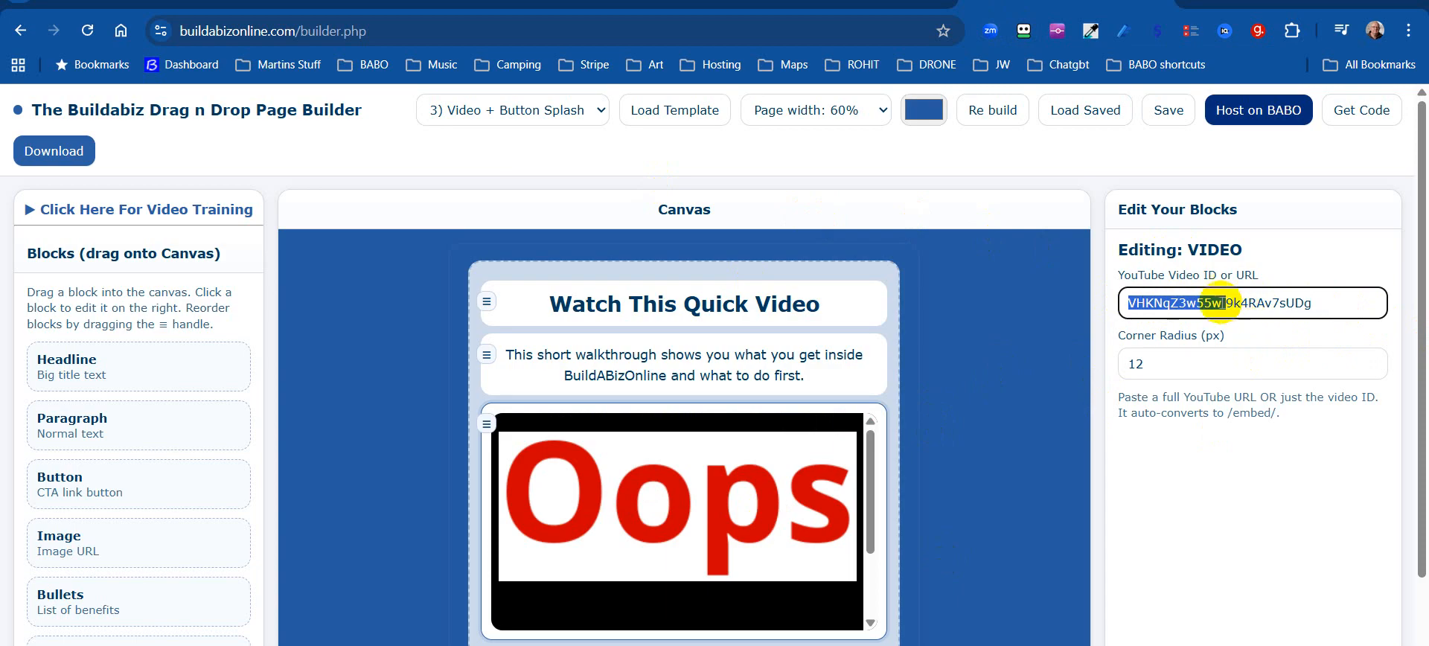
pyautogui.rightClick(1194, 303)
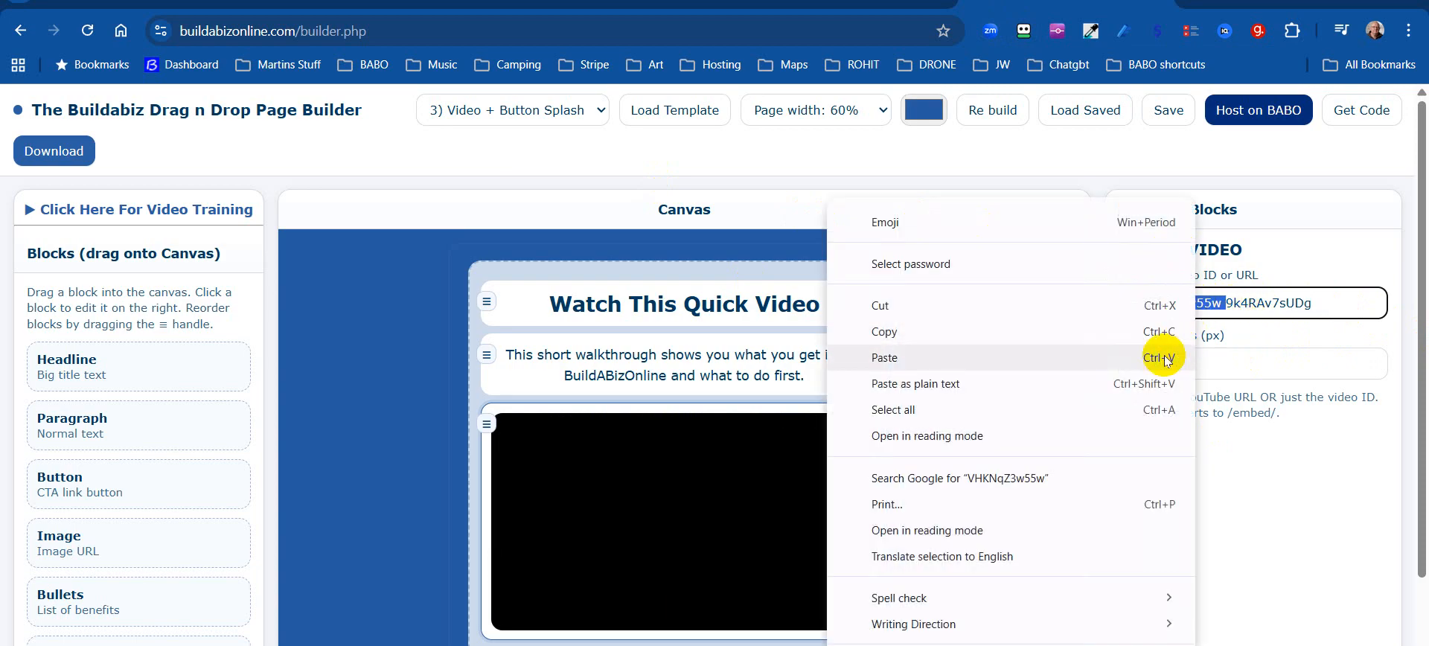
pyautogui.click(922, 306)
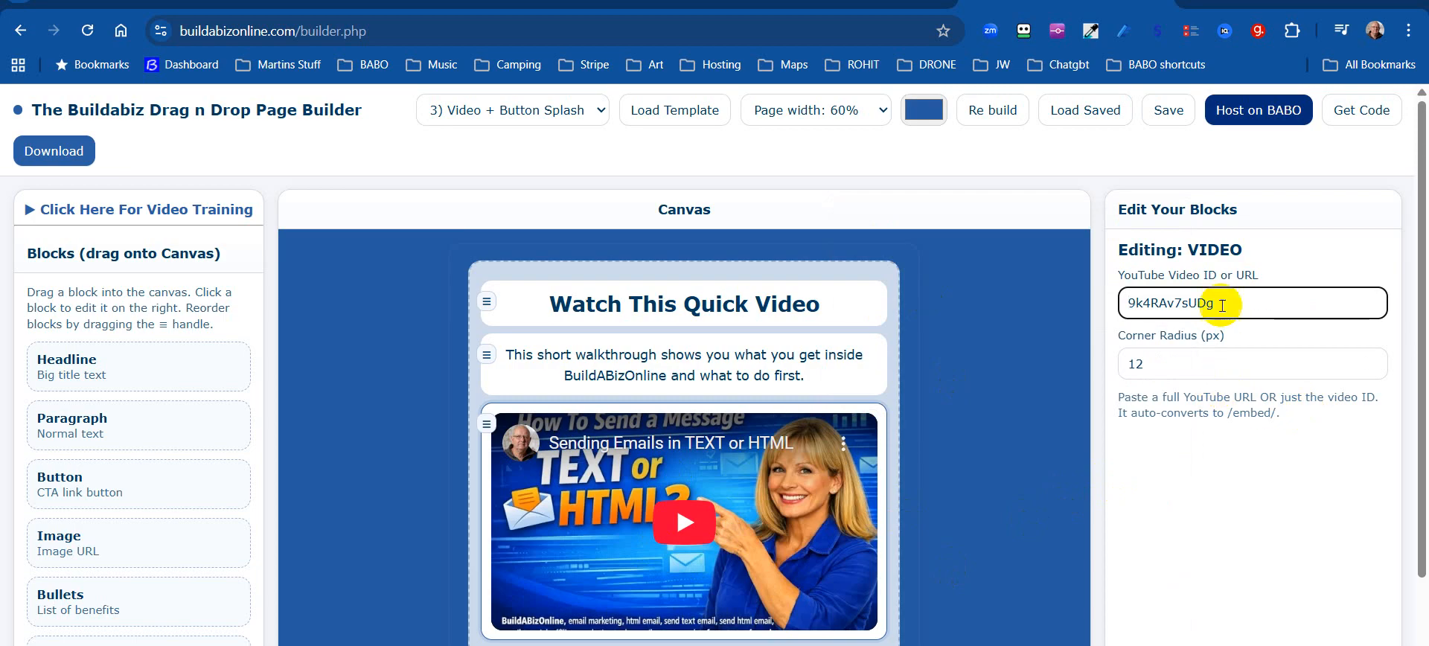
pyautogui.moveTo(1221, 301); pyautogui.dragTo(1085, 287)
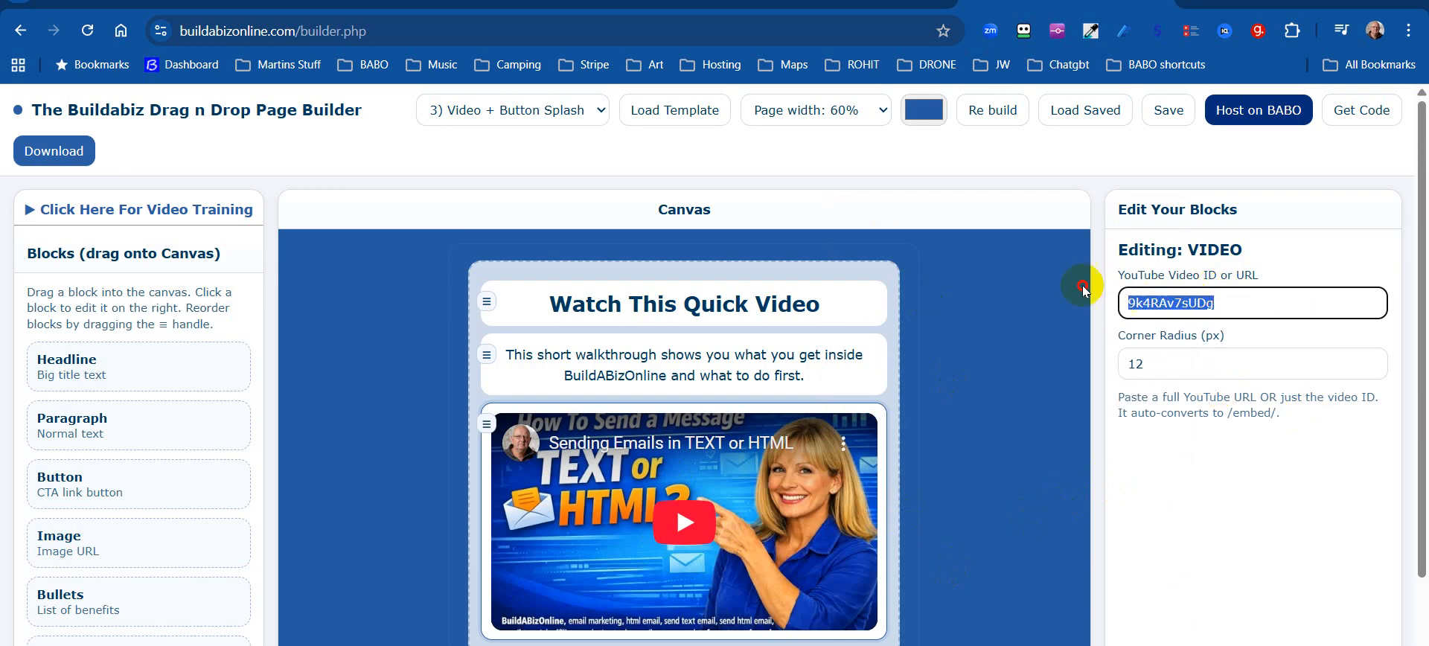
pyautogui.rightClick(1128, 307)
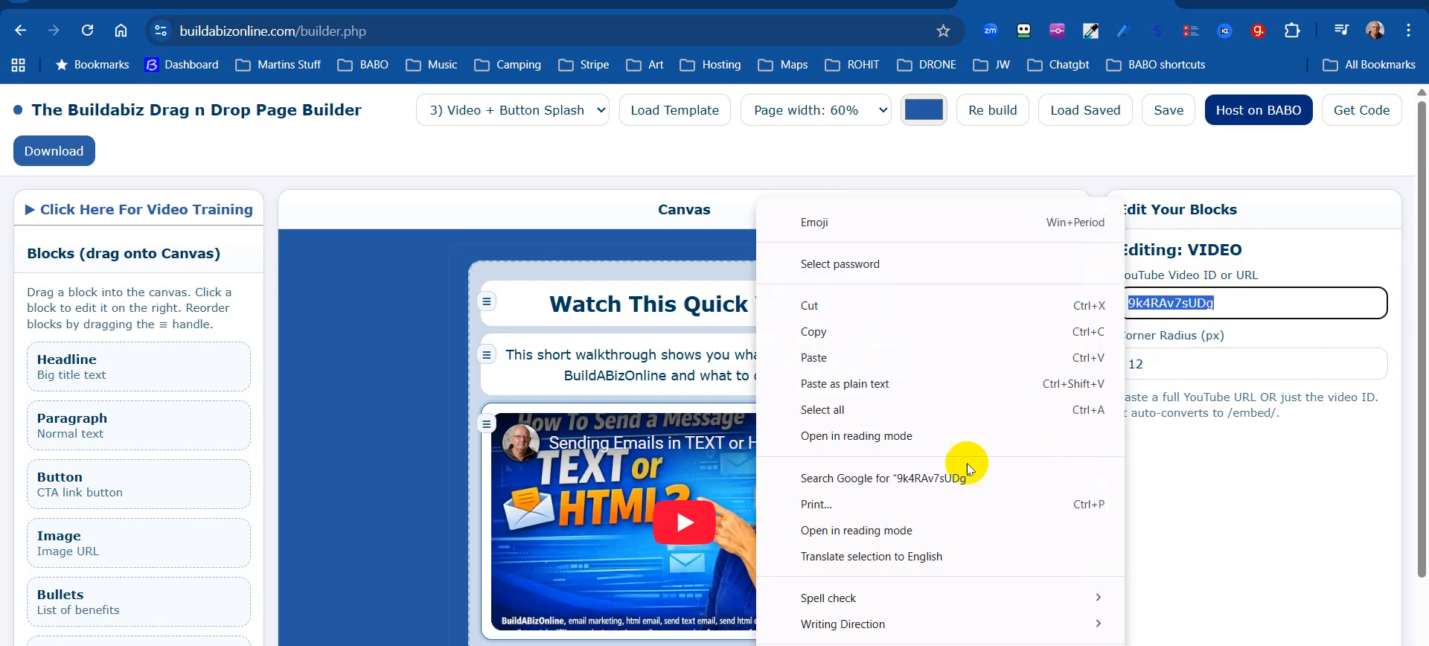
pyautogui.click(828, 358)
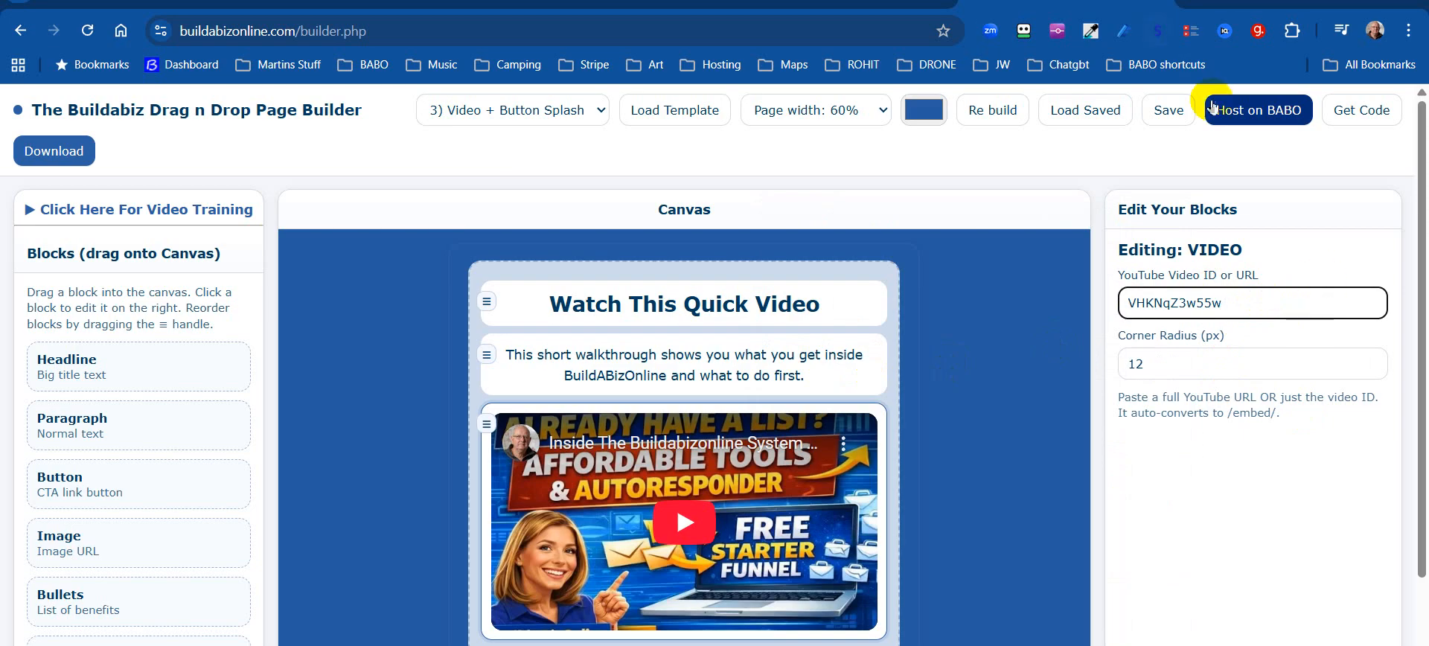
pyautogui.press('BackSpace')
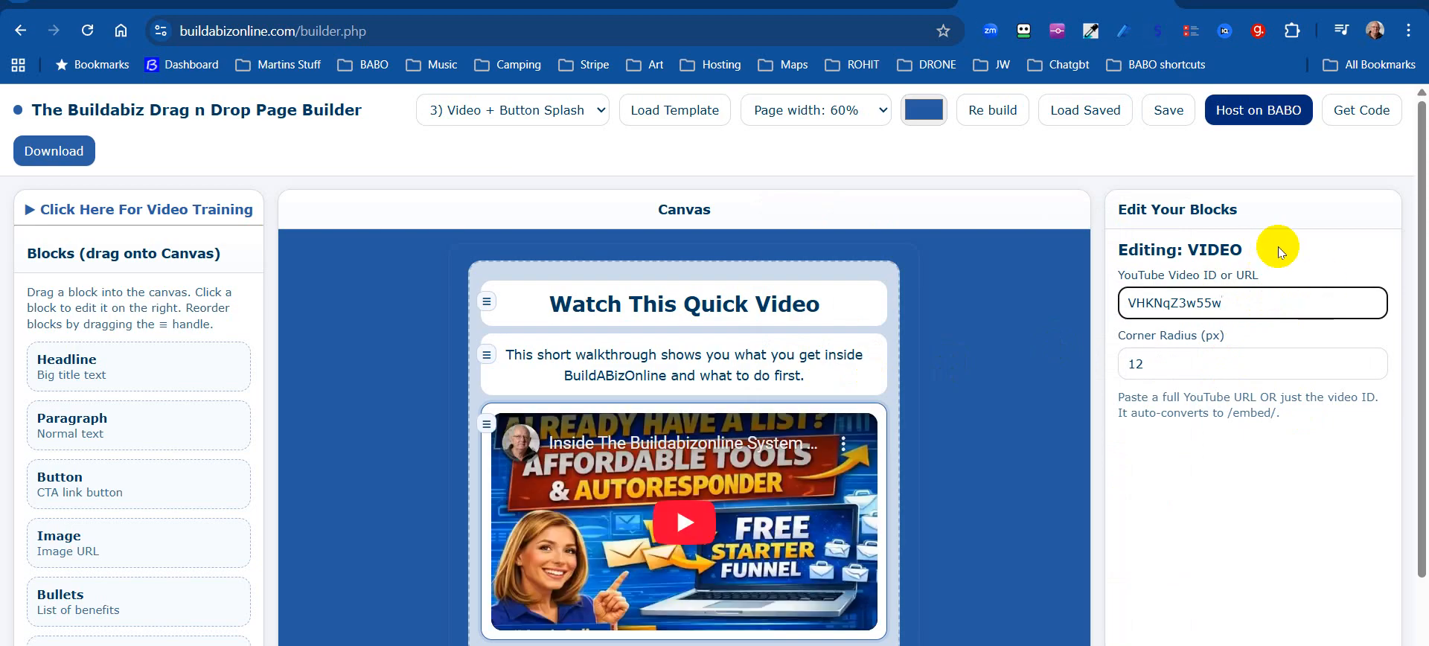
# Delete the spacer and Login And Start Step 1 button, then add an opt-in form below the video.
pyautogui.click(991, 418)
pyautogui.scroll(-2, 990, 418)
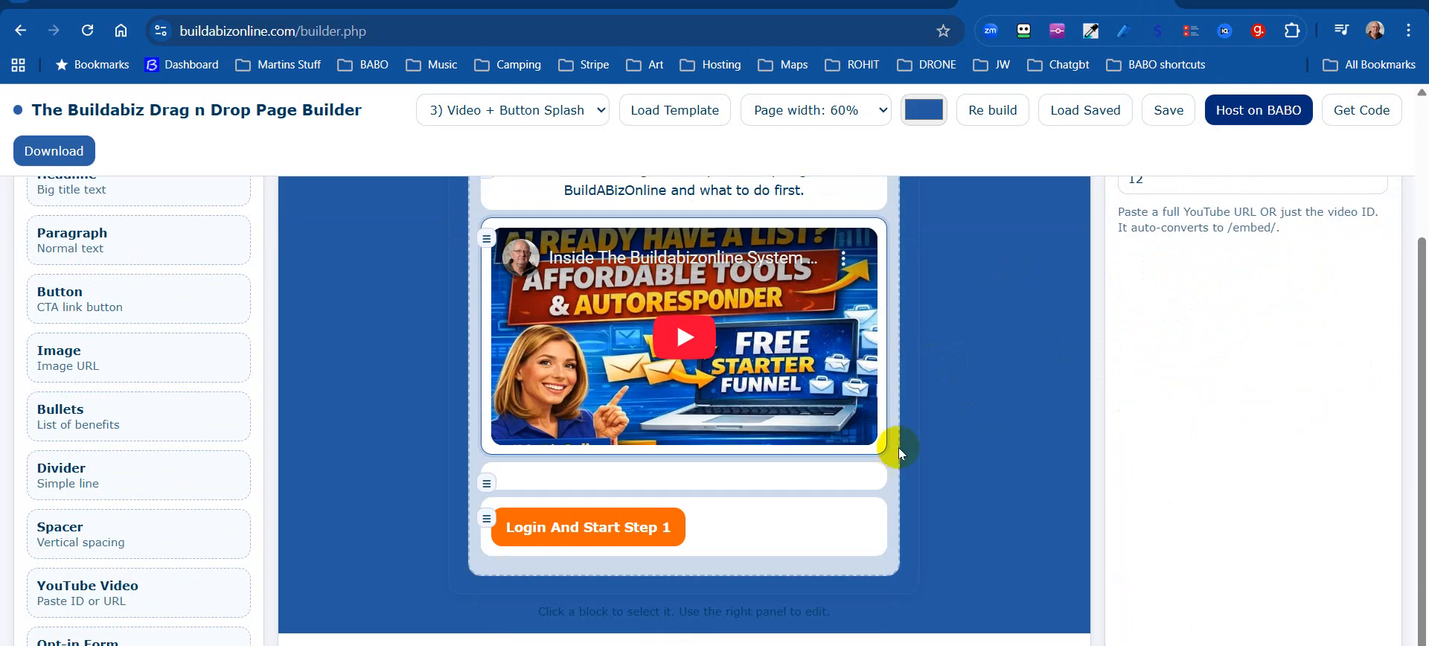
pyautogui.moveTo(786, 479)
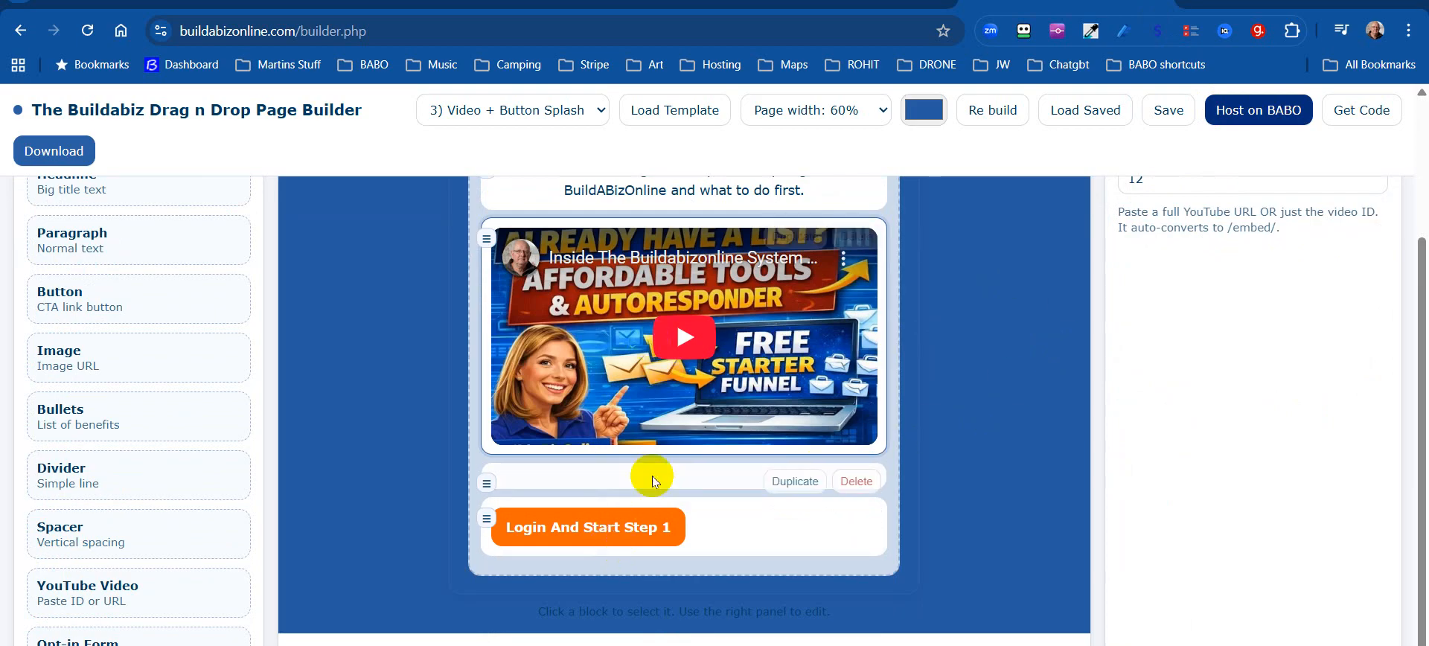
pyautogui.click(856, 482)
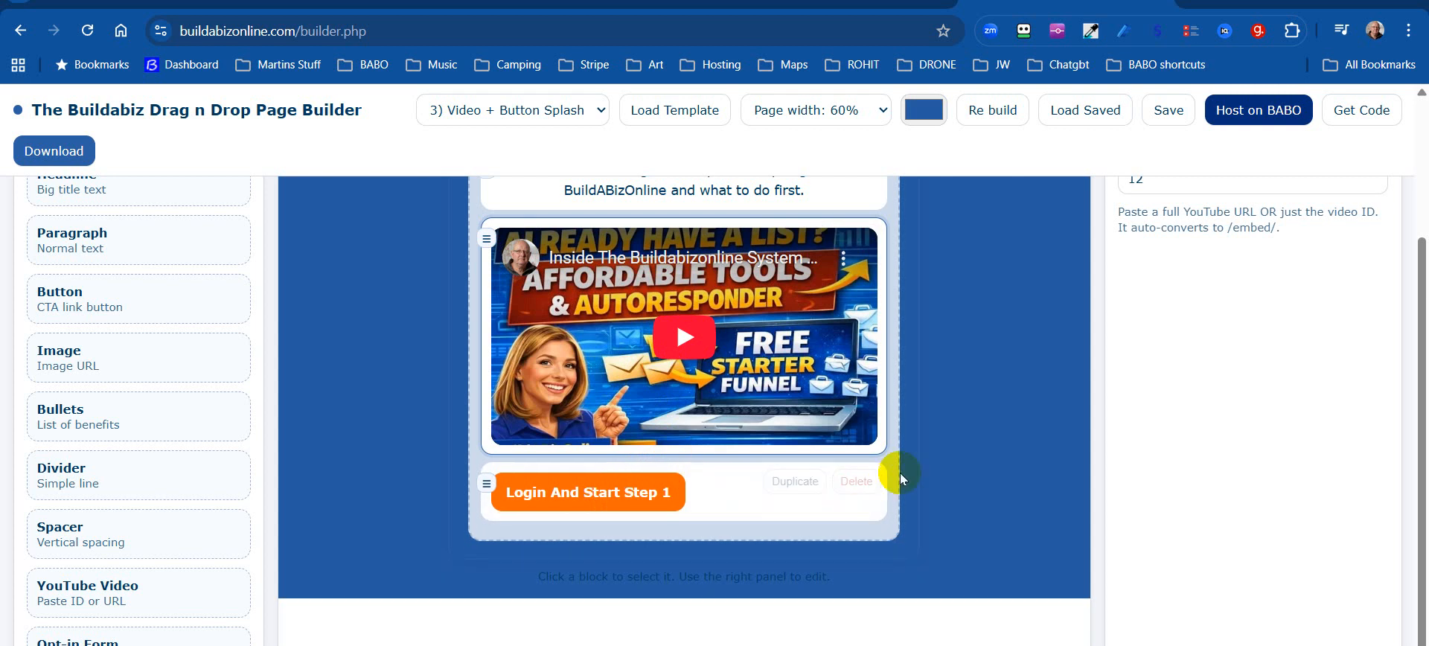
pyautogui.click(854, 484)
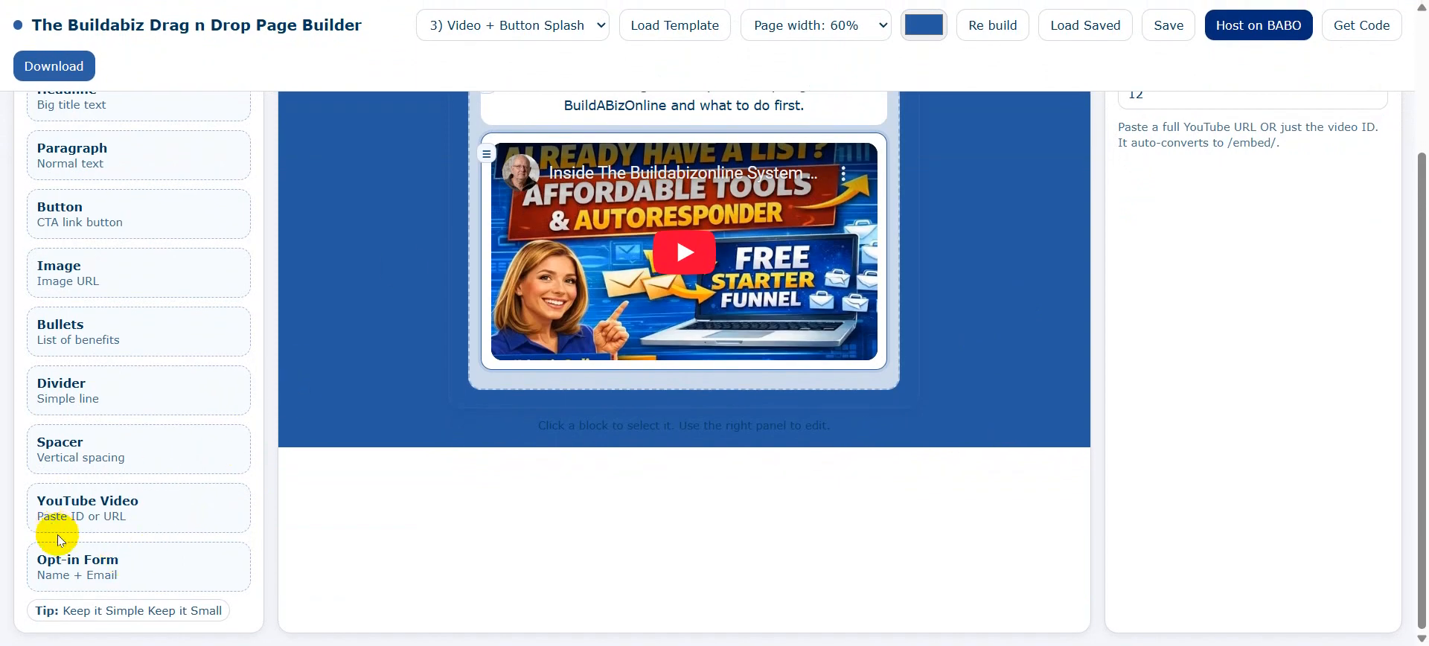
pyautogui.moveTo(87, 571); pyautogui.dragTo(649, 374)
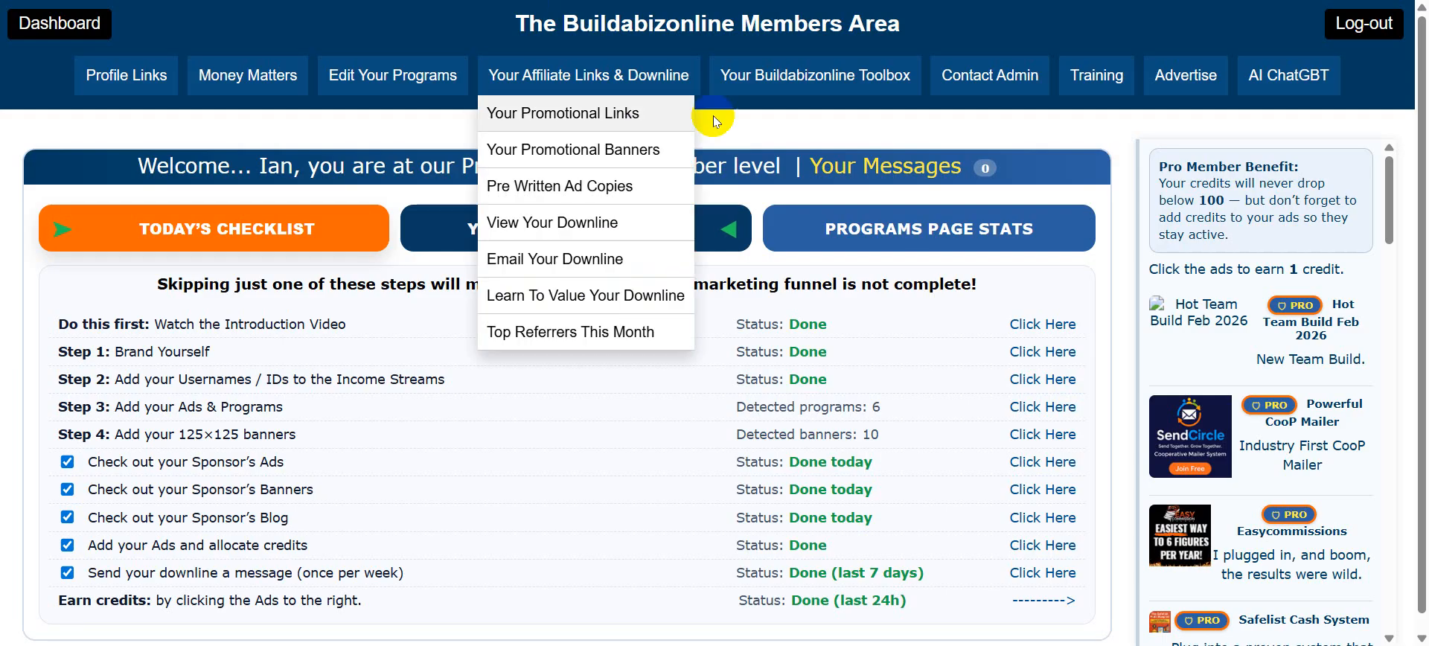
# From the Buildabizonline Toolbox, log into the Auto-responder Program's members area.
pyautogui.click(809, 75)
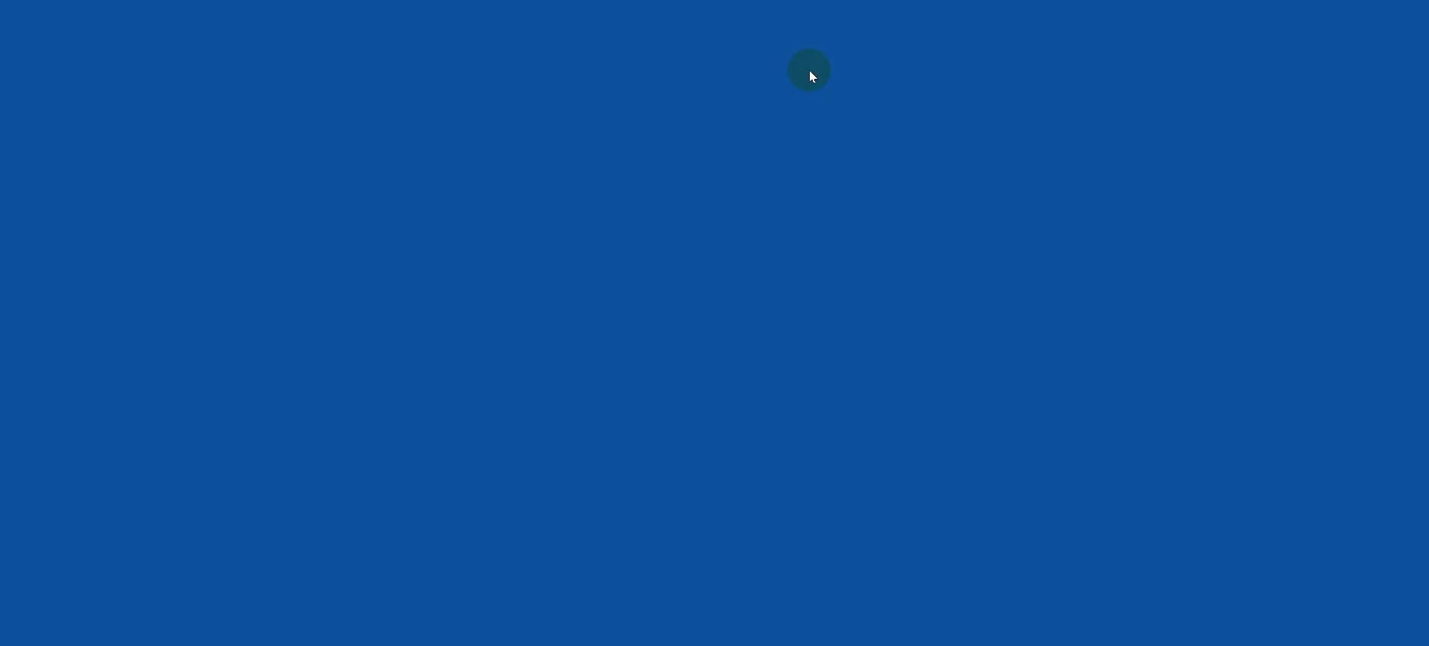
pyautogui.scroll(-1, 1290, 181)
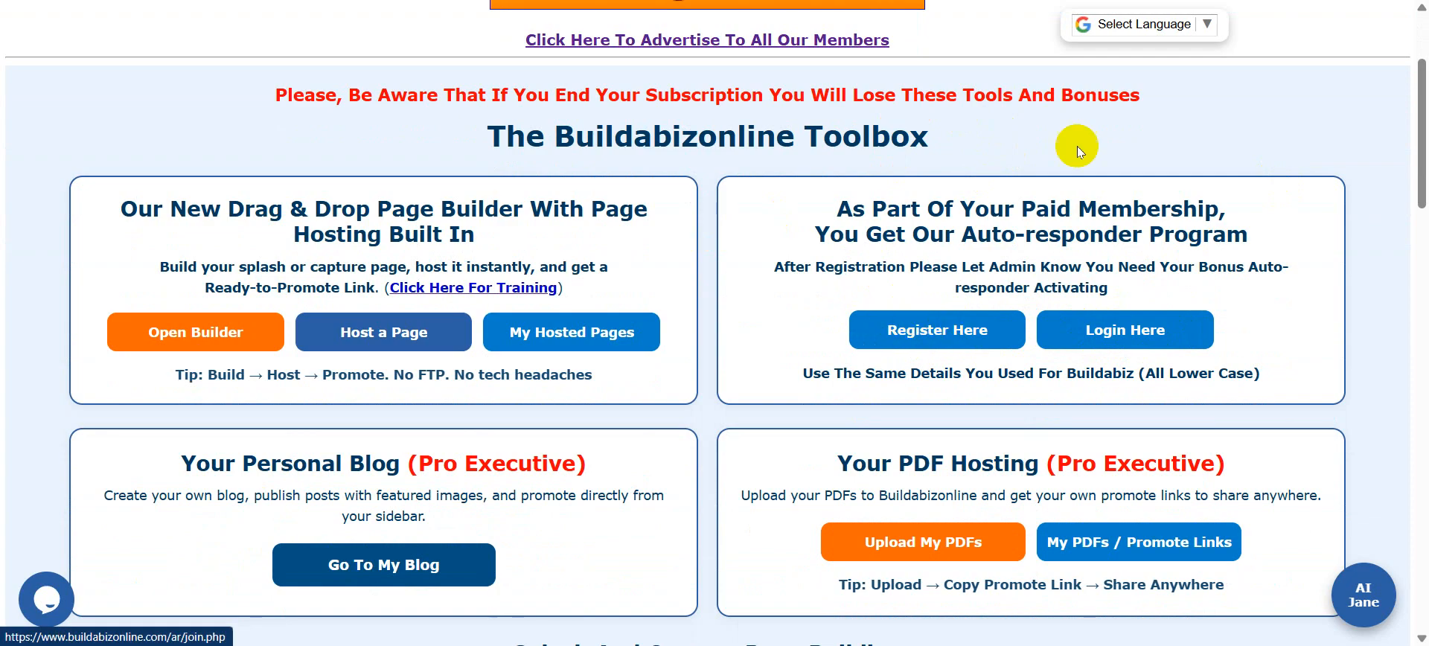
pyautogui.click(1114, 334)
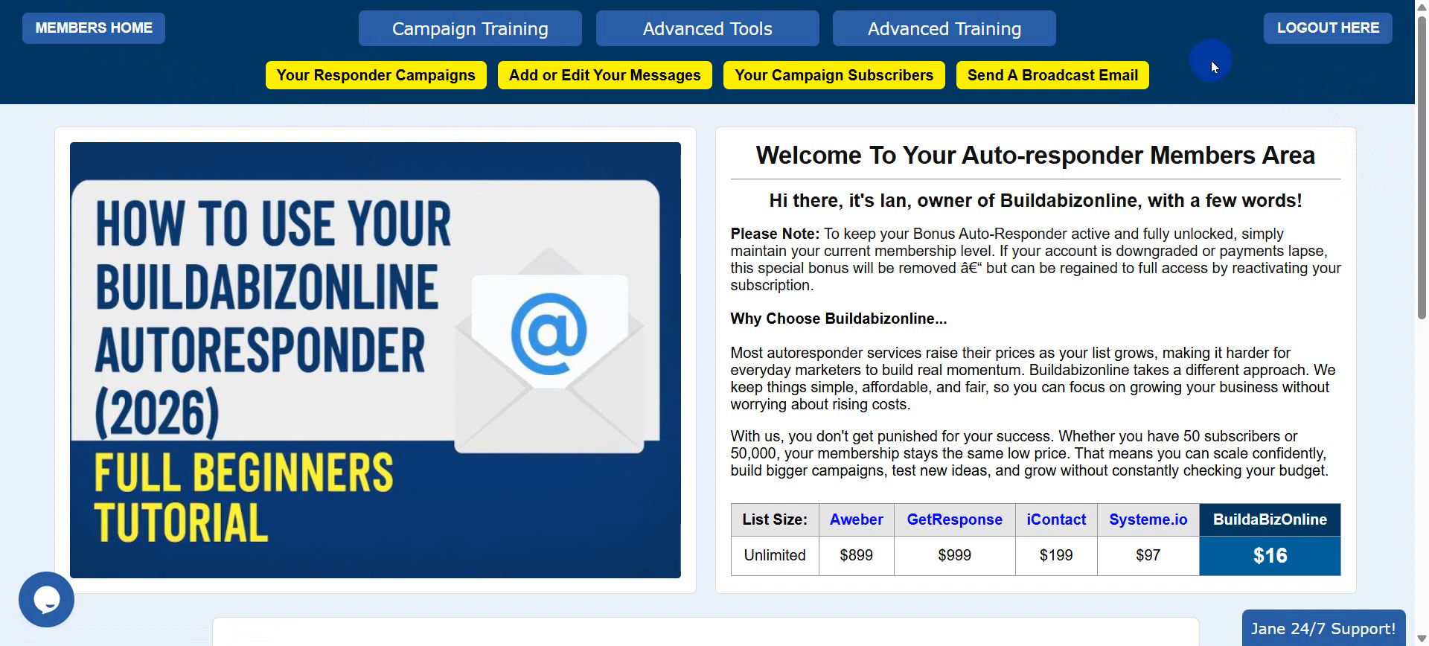
pyautogui.click(517, 31)
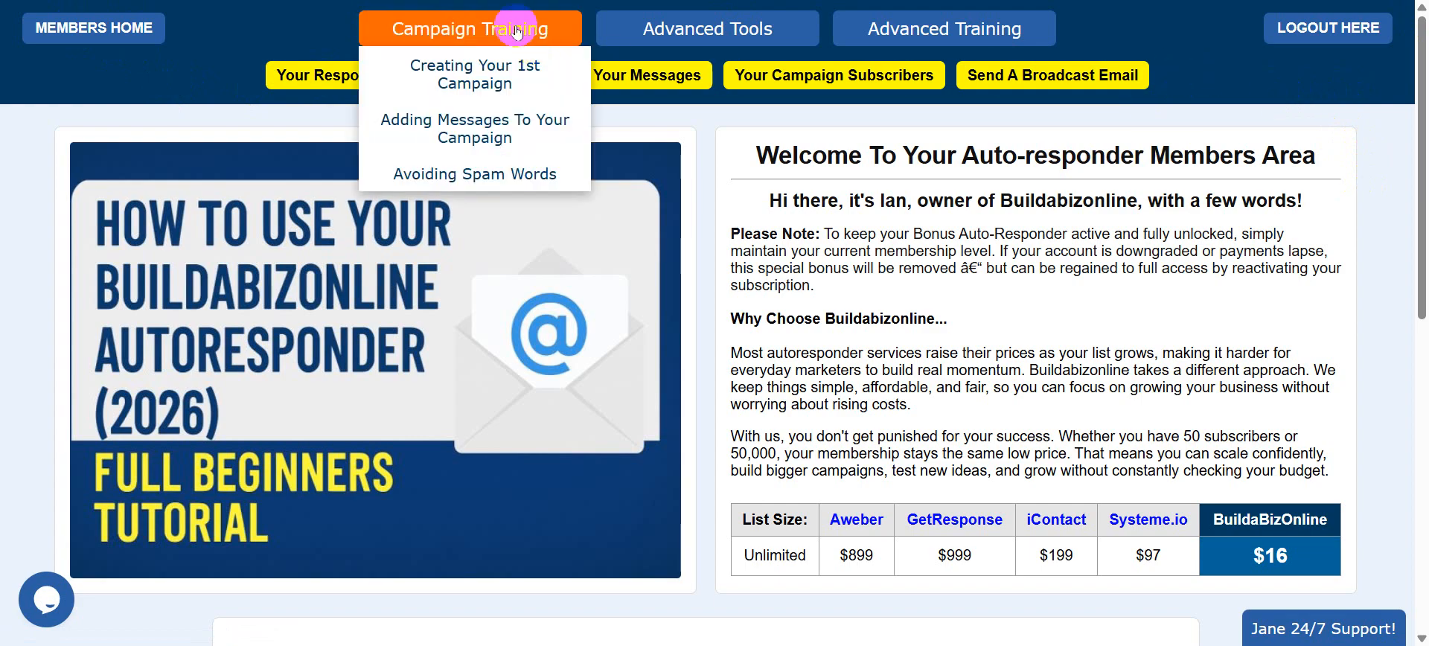
pyautogui.click(721, 29)
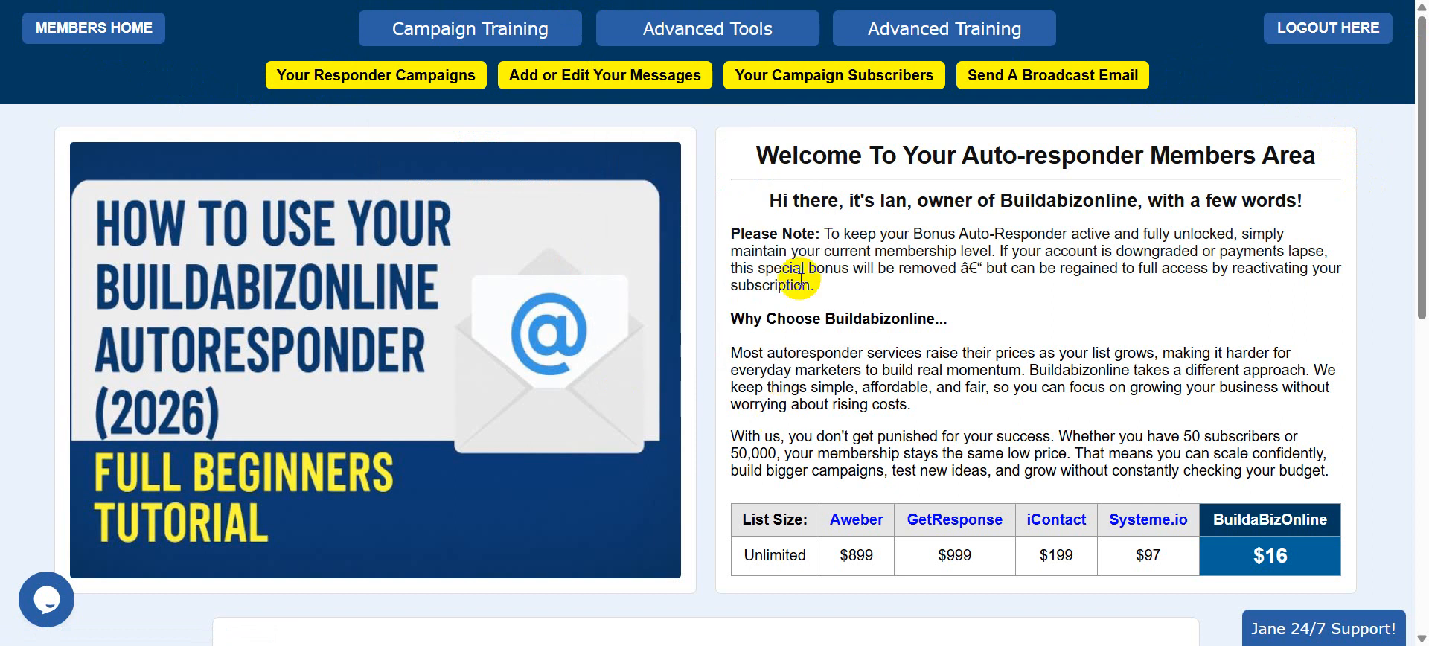
pyautogui.click(916, 34)
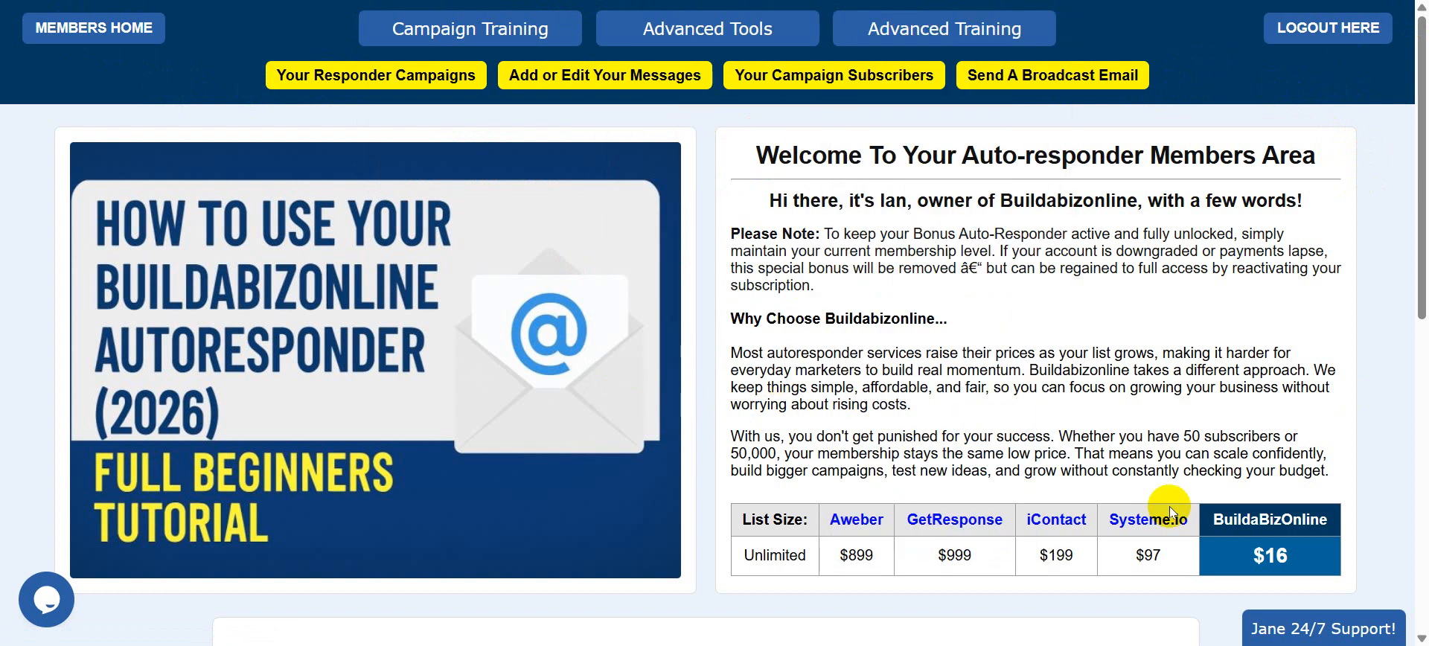
pyautogui.click(469, 28)
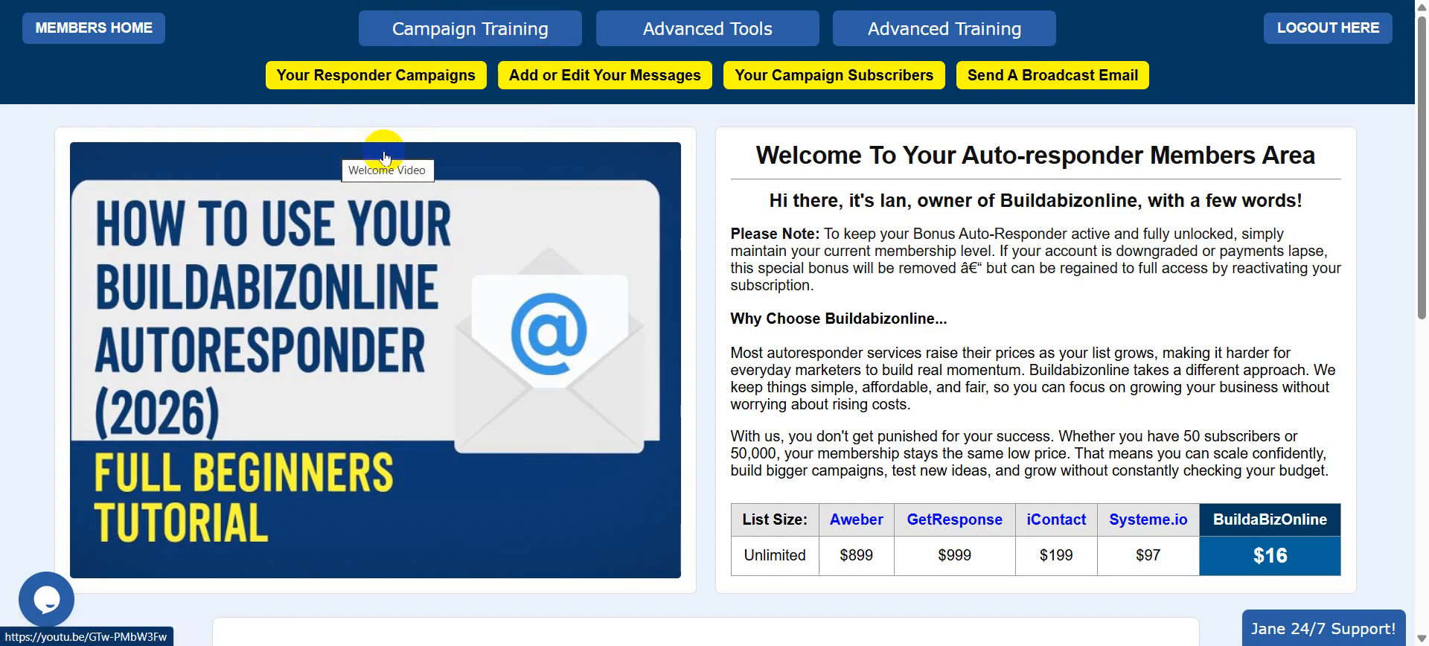
pyautogui.click(379, 75)
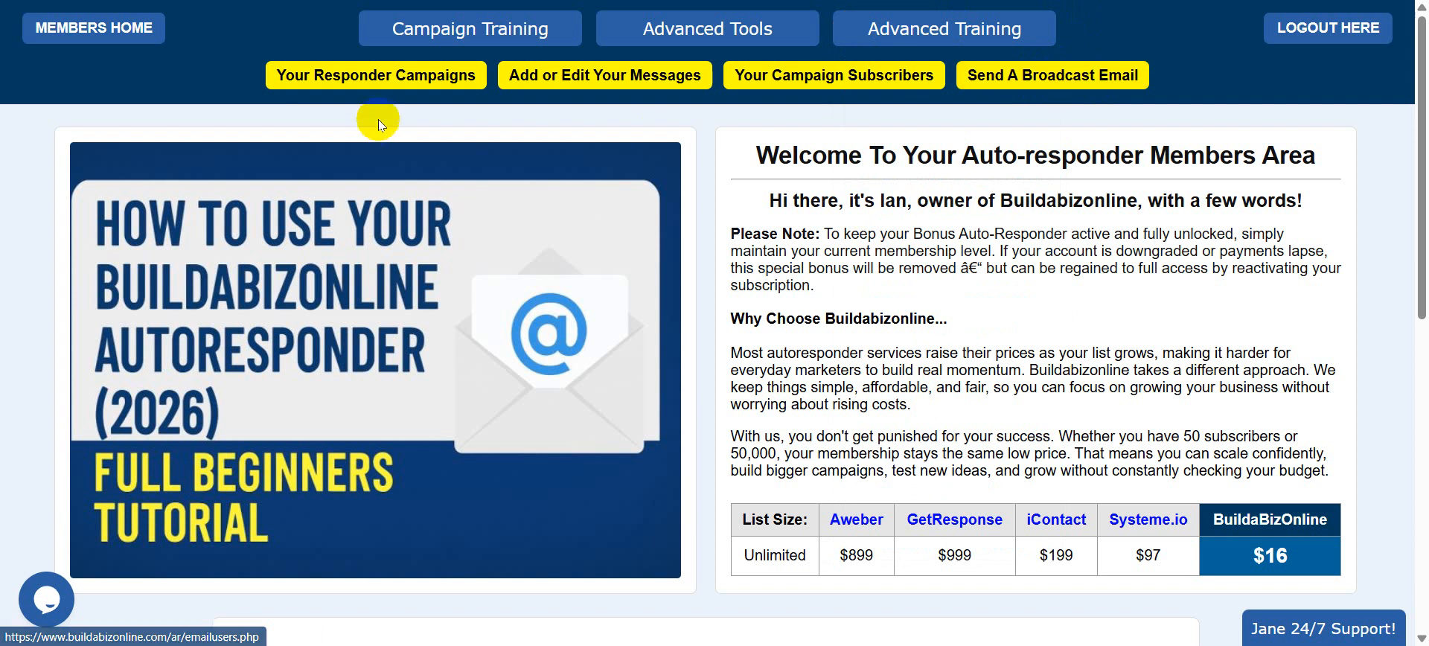
# Show Your Responder Campaigns and expand the New Buildabizonline Funnel campaign.
pyautogui.click(401, 77)
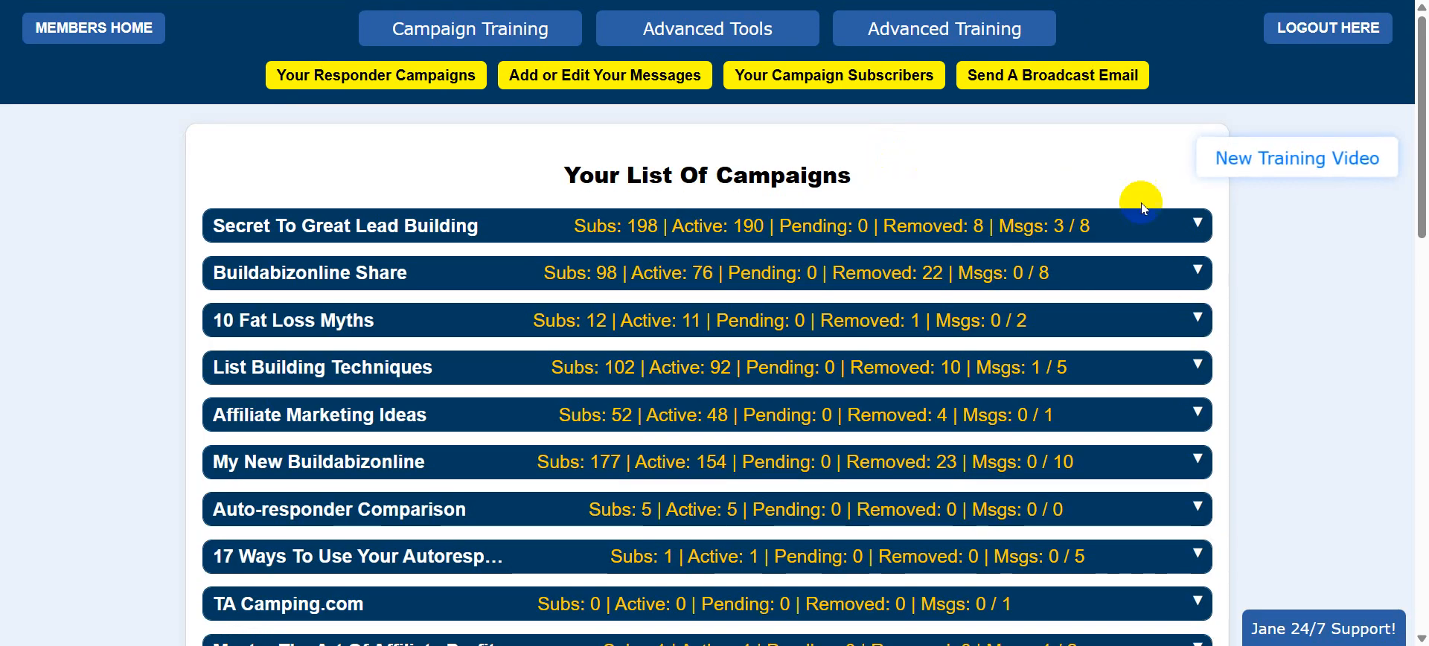
pyautogui.scroll(-4, 1288, 382)
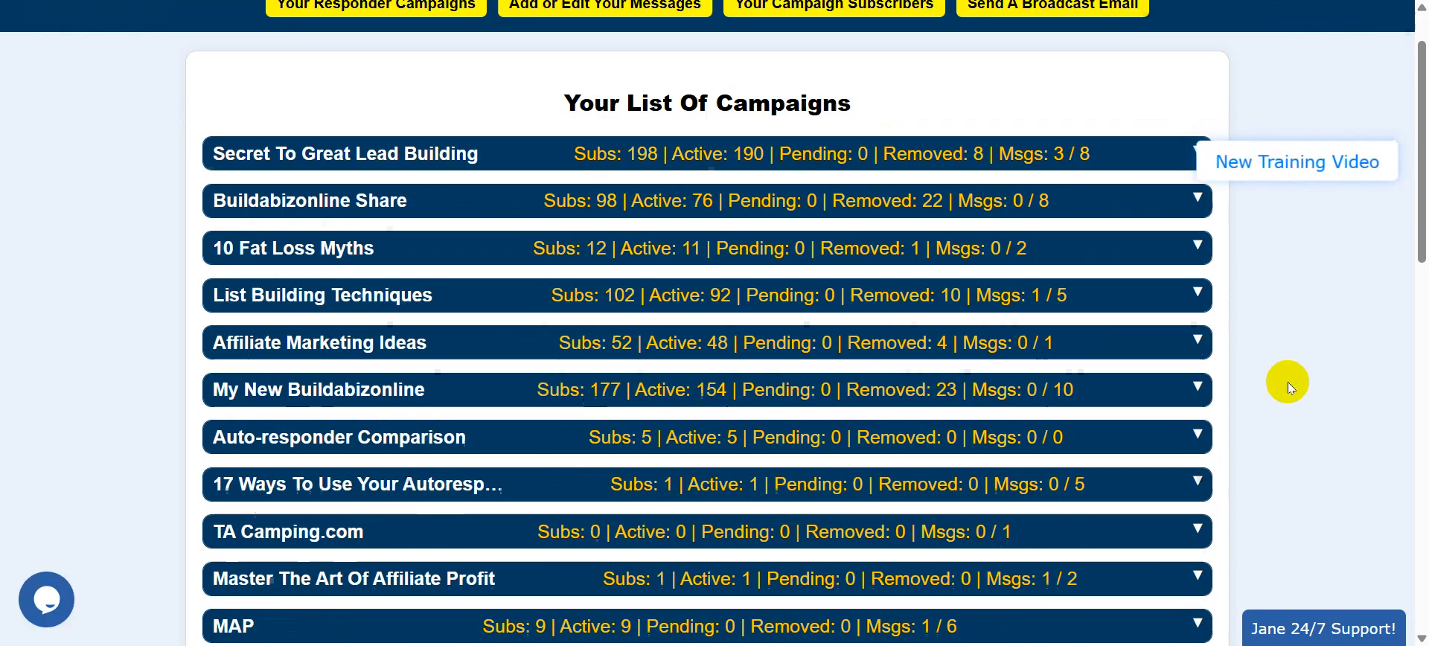
pyautogui.scroll(-8, 1288, 382)
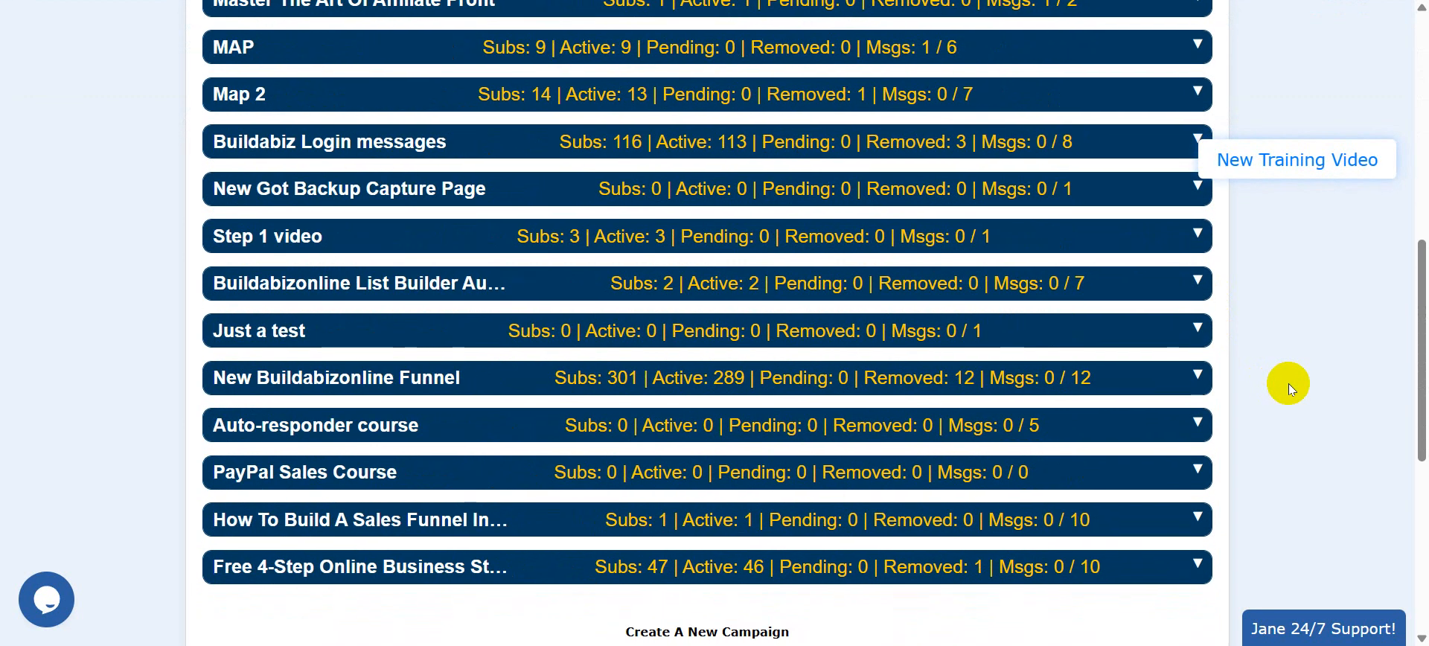
pyautogui.scroll(4, 1289, 383)
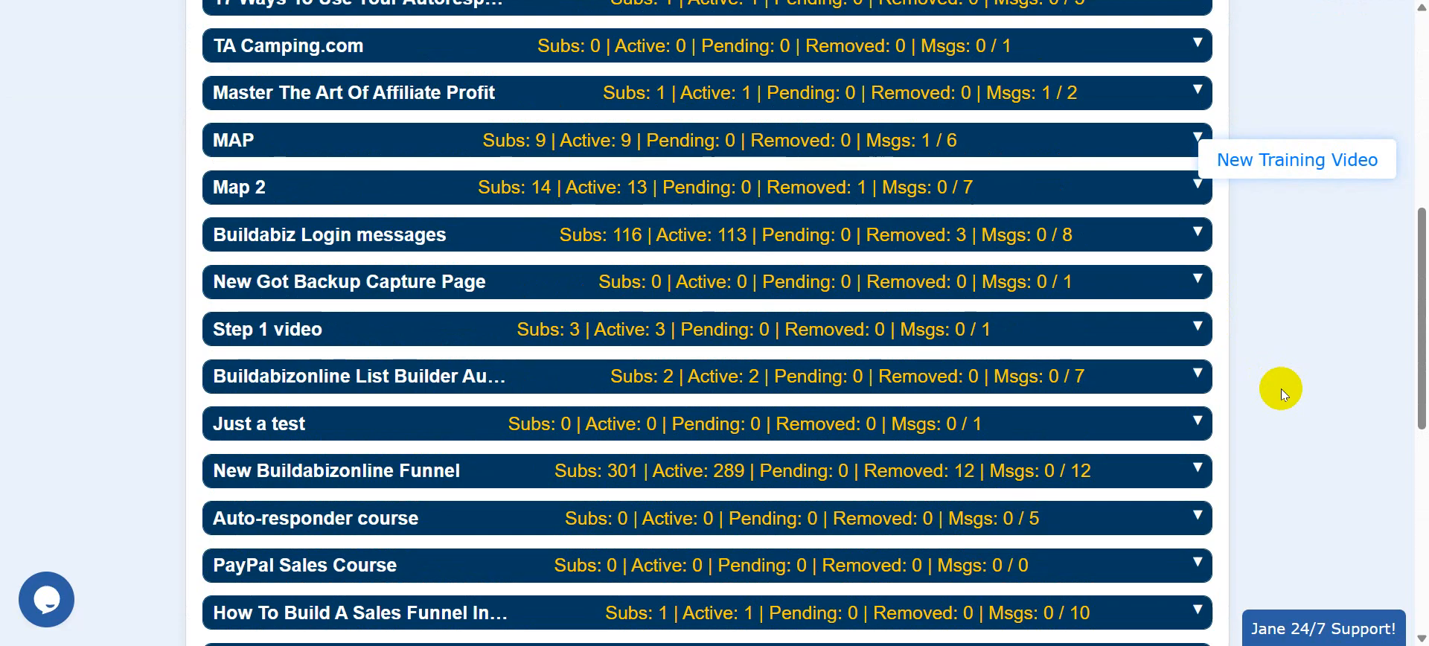
pyautogui.scroll(-3, 1281, 389)
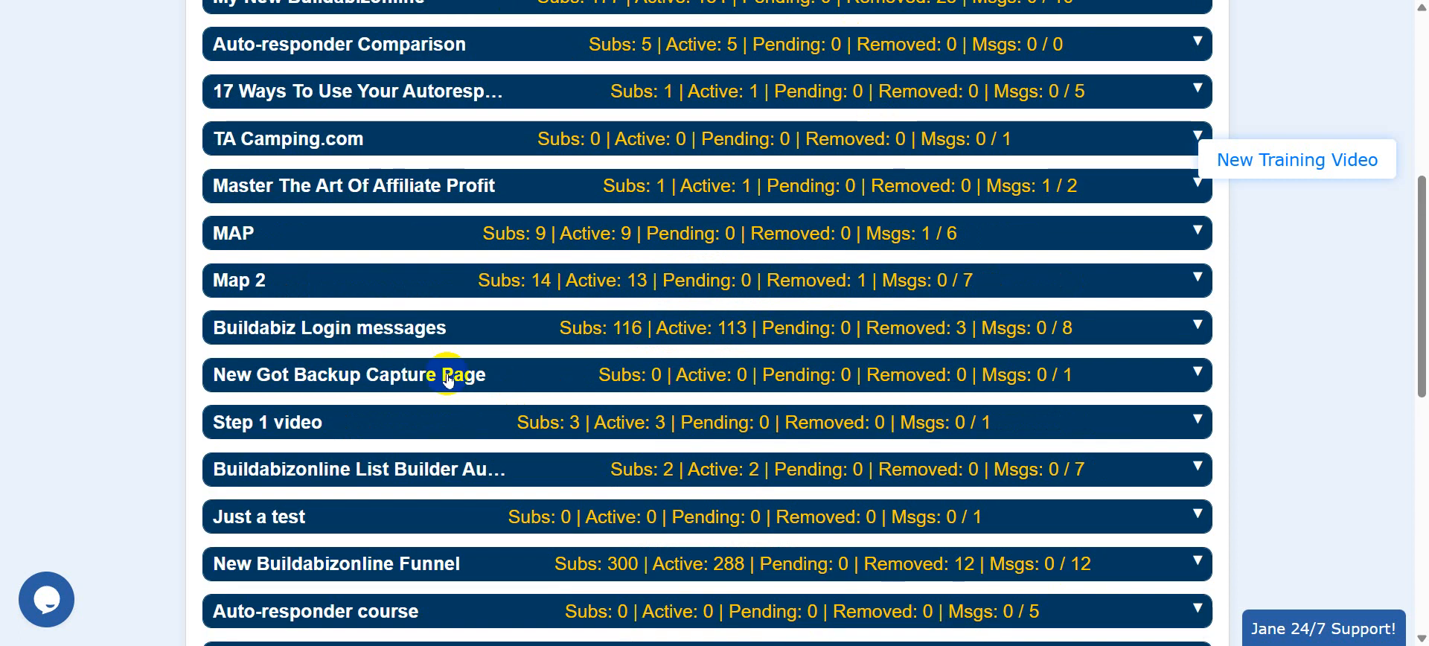
pyautogui.scroll(-2, 507, 452)
pyautogui.scroll(-2, 507, 445)
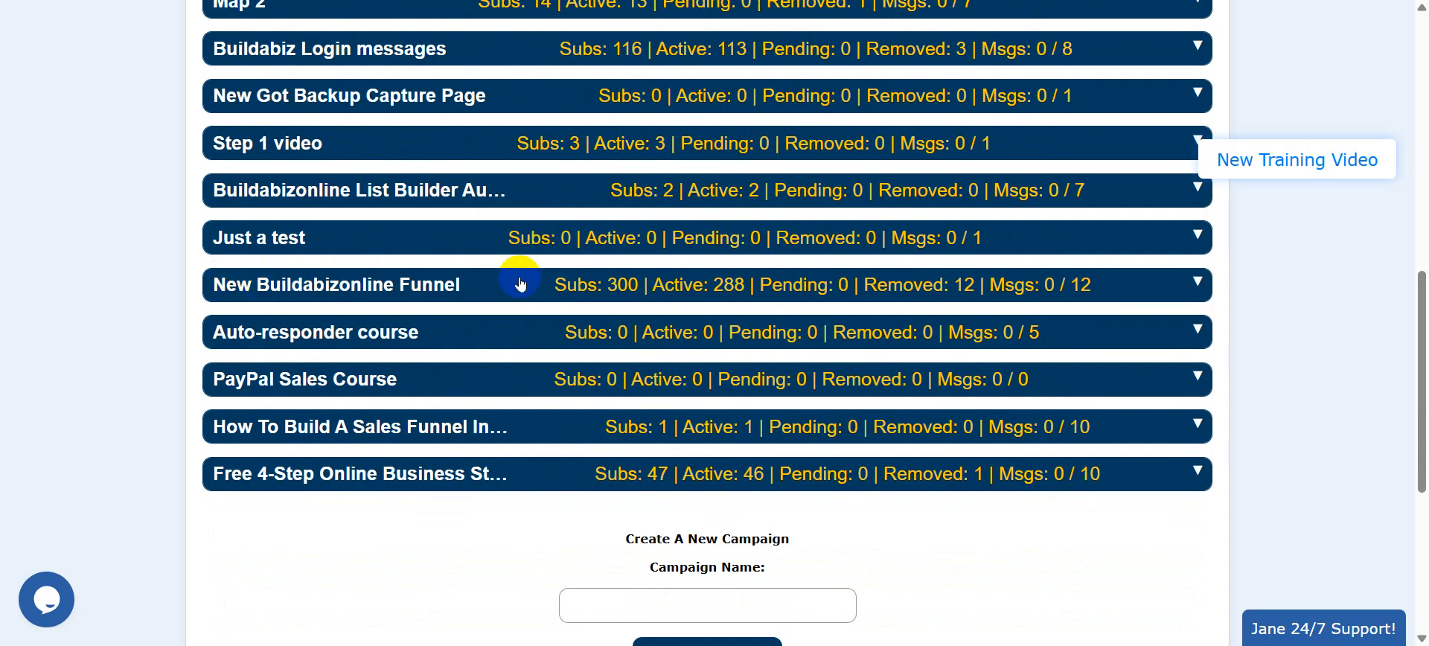
pyautogui.click(795, 285)
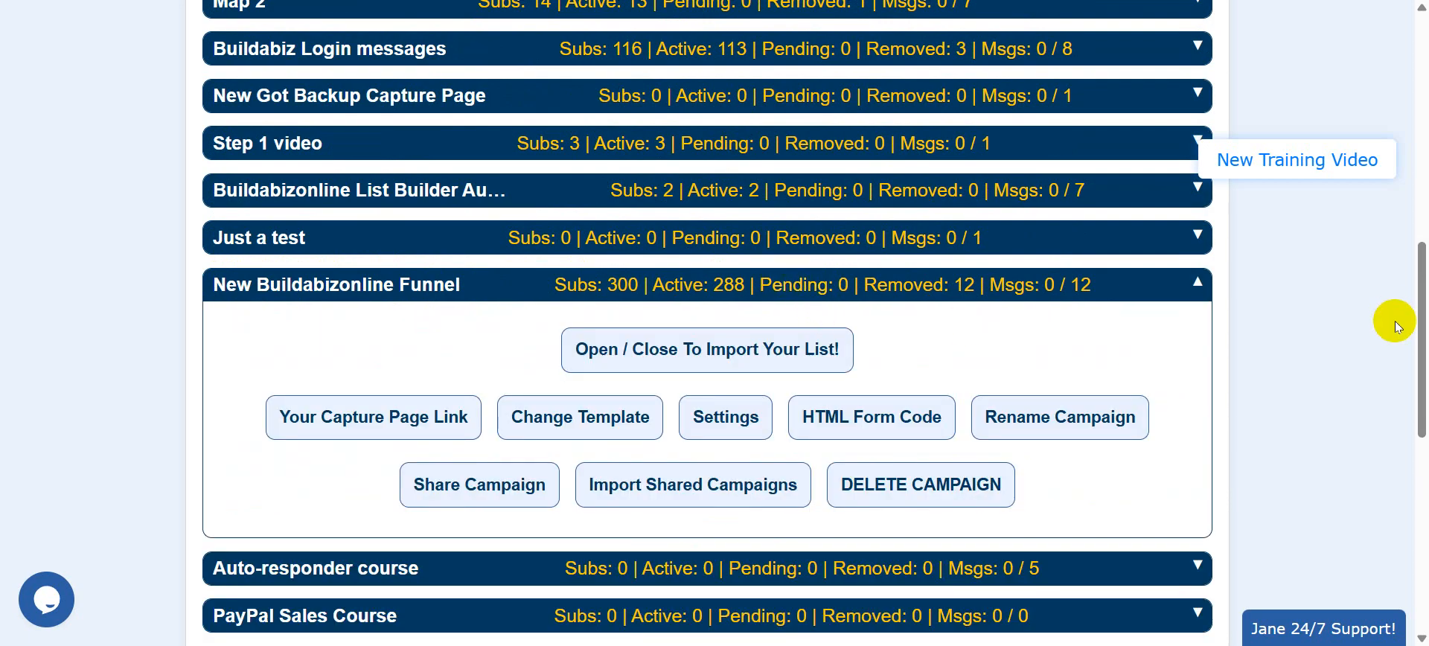
pyautogui.scroll(-2, 1418, 331)
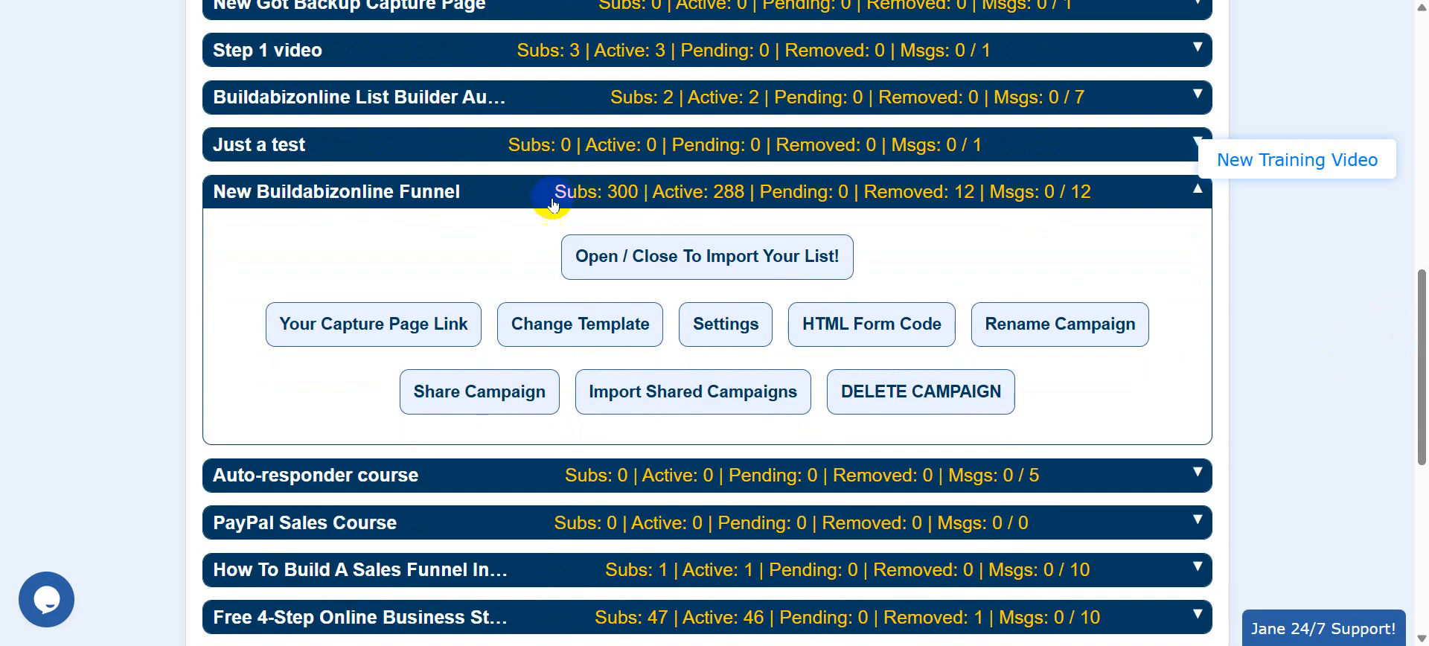
# Note the funnel's 300 subscribers and copy its Capture Page Link address.
pyautogui.doubleClick(625, 194)
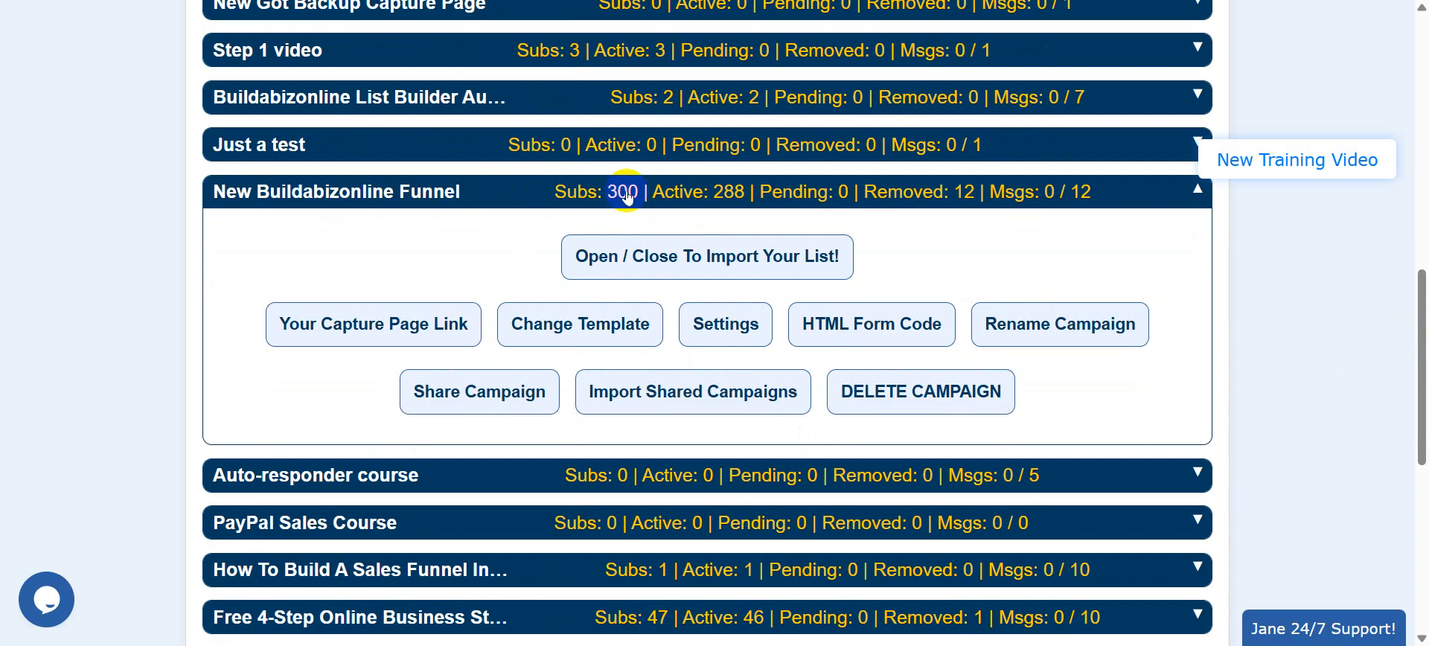
pyautogui.click(634, 193)
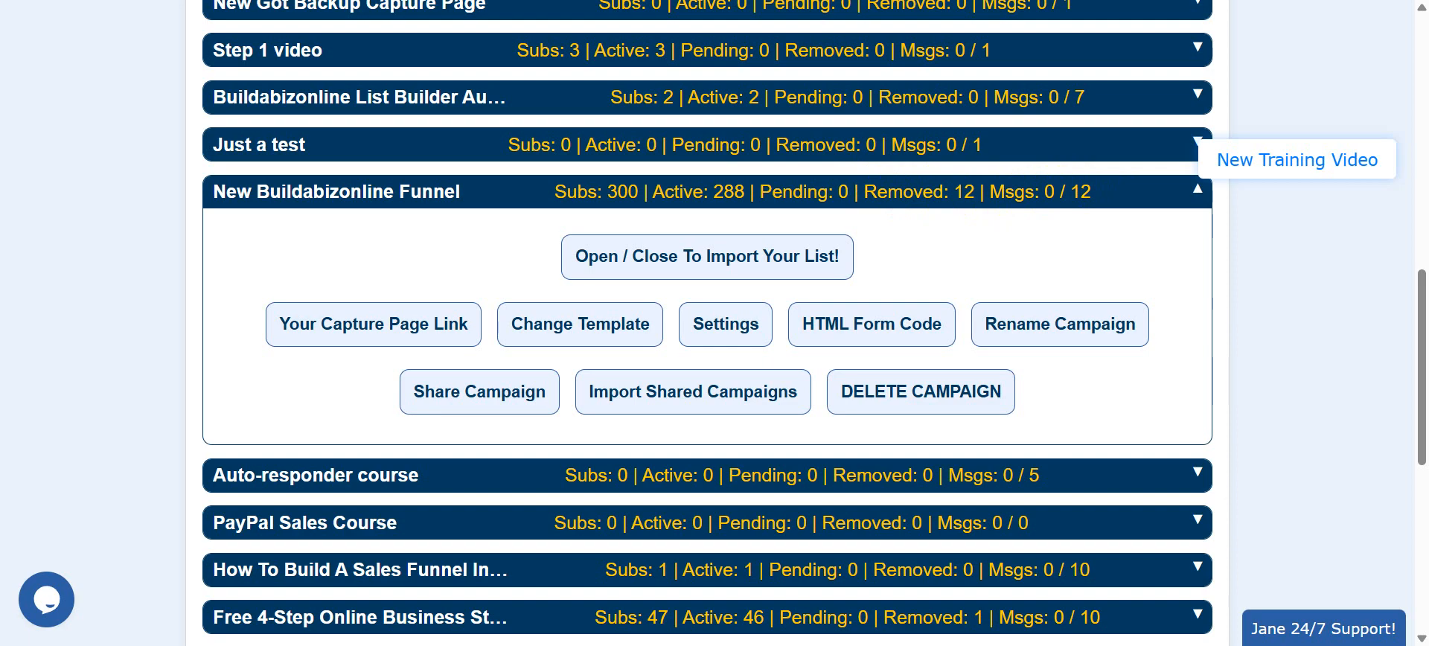
pyautogui.rightClick(372, 325)
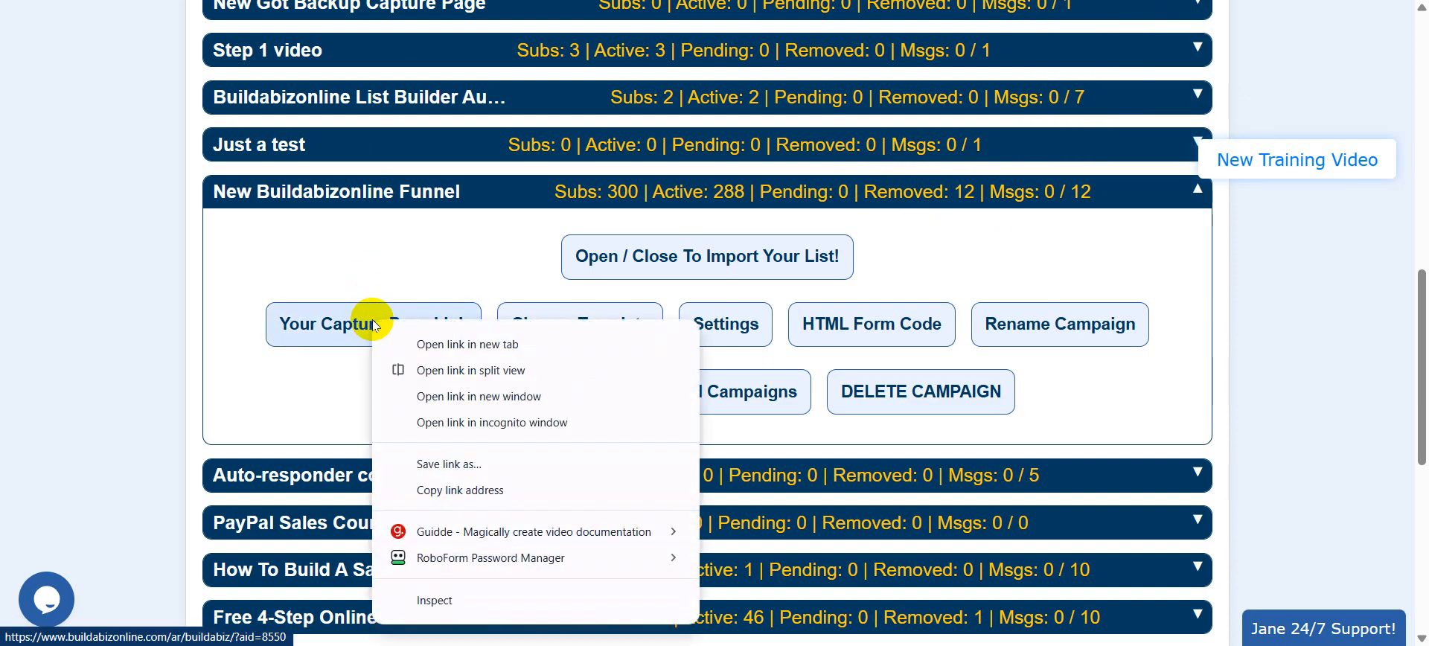
pyautogui.click(471, 492)
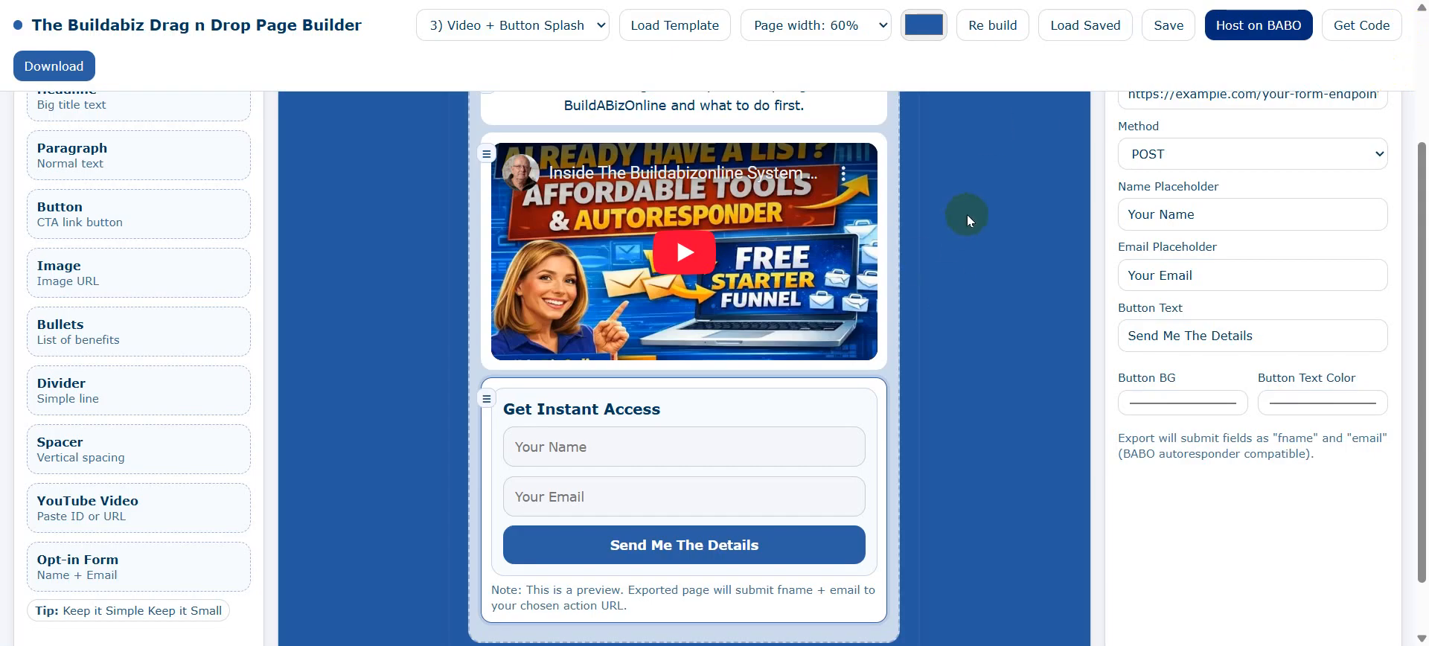
# Paste the copied capture page link into the opt-in form's Form Action URL, method POST.
pyautogui.scroll(3, 967, 215)
pyautogui.click(1126, 279)
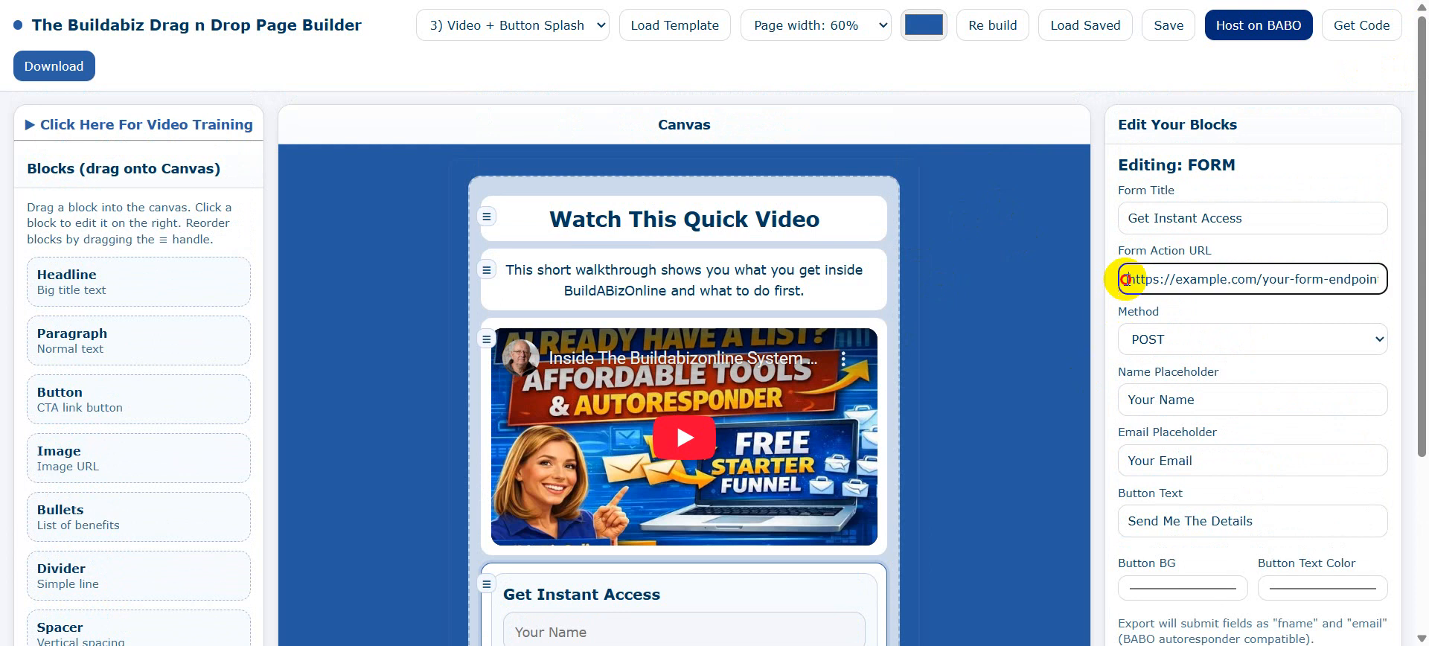
pyautogui.moveTo(1125, 279); pyautogui.dragTo(1400, 281)
pyautogui.rightClick(1340, 281)
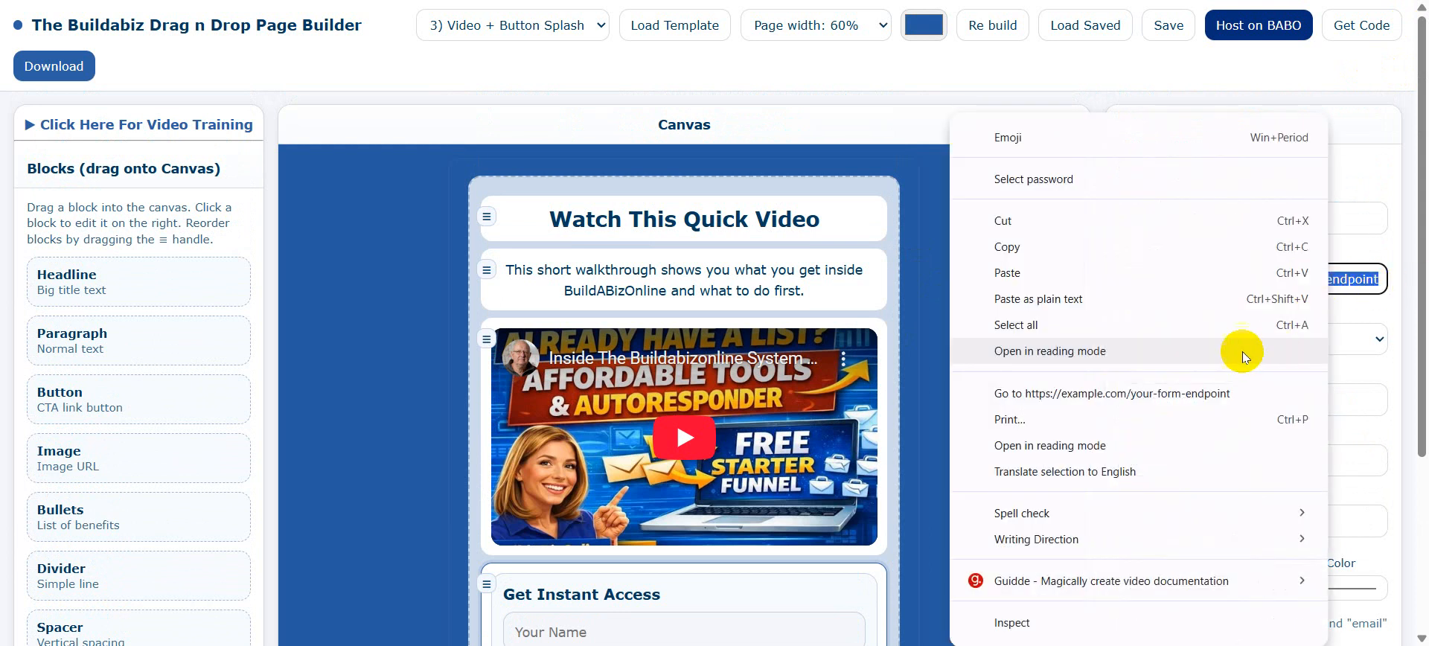
pyautogui.click(1016, 274)
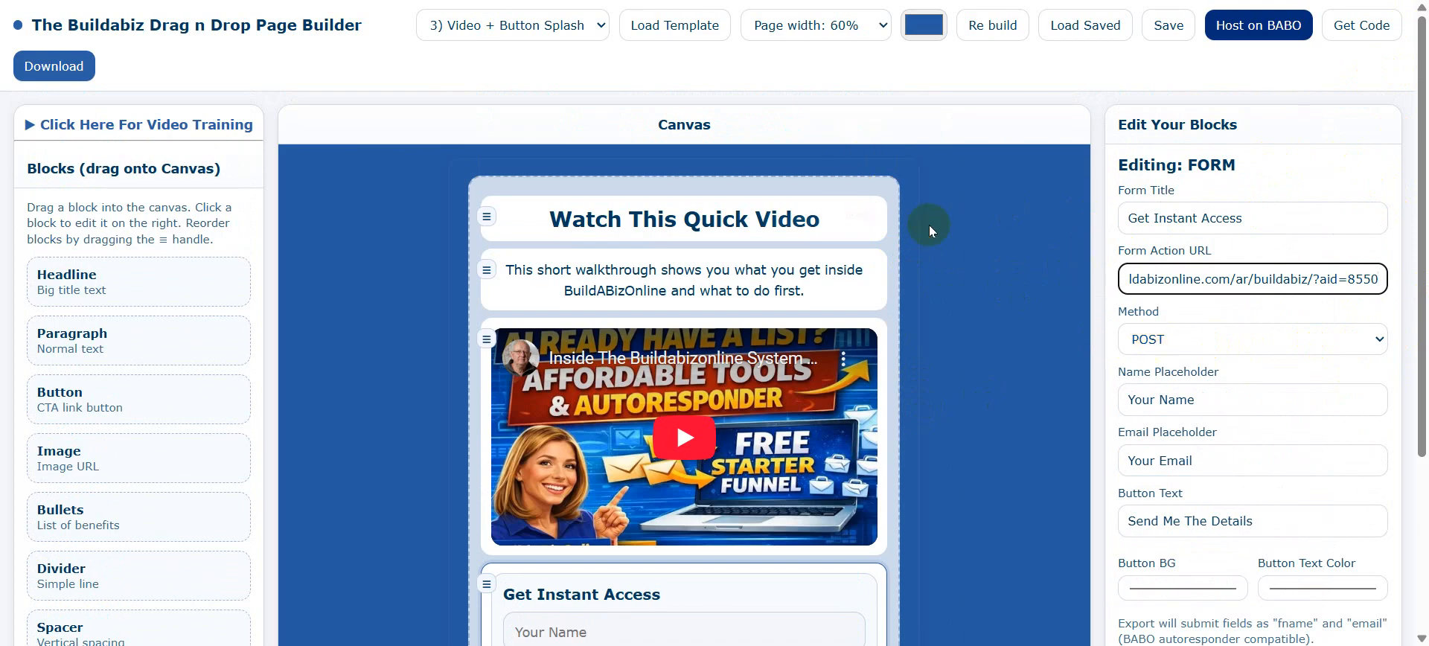
pyautogui.scroll(-1, 932, 227)
pyautogui.scroll(1, 932, 228)
pyautogui.scroll(-2, 1011, 242)
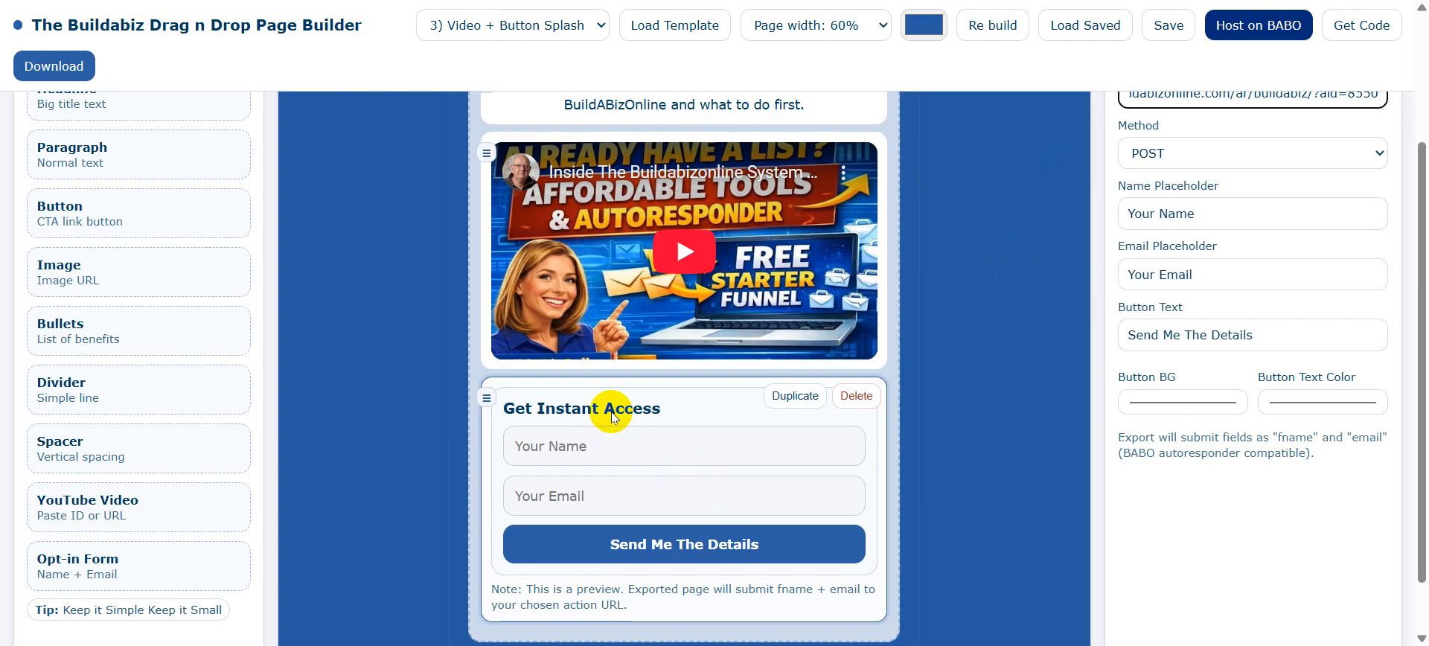
pyautogui.scroll(1, 1239, 228)
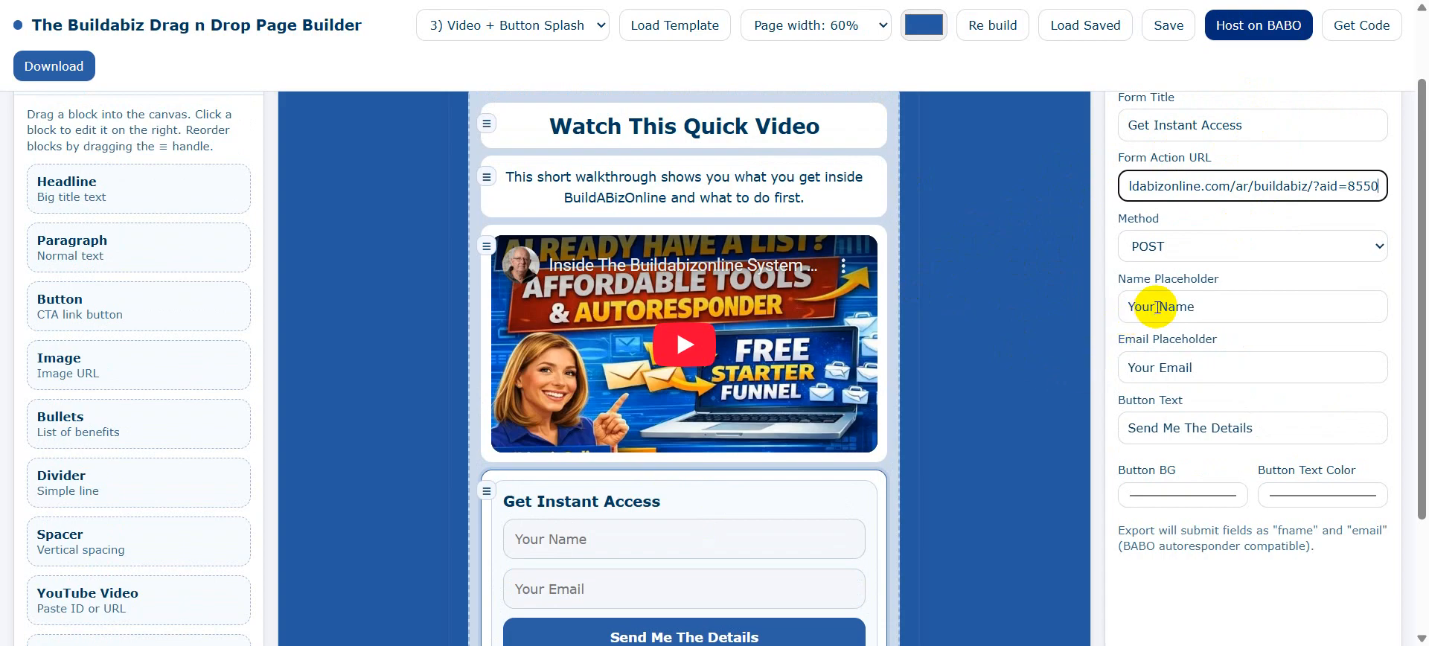
# Edit the opt-in form's name placeholder to read 'Your First Name' and check the page.
pyautogui.click(1158, 306)
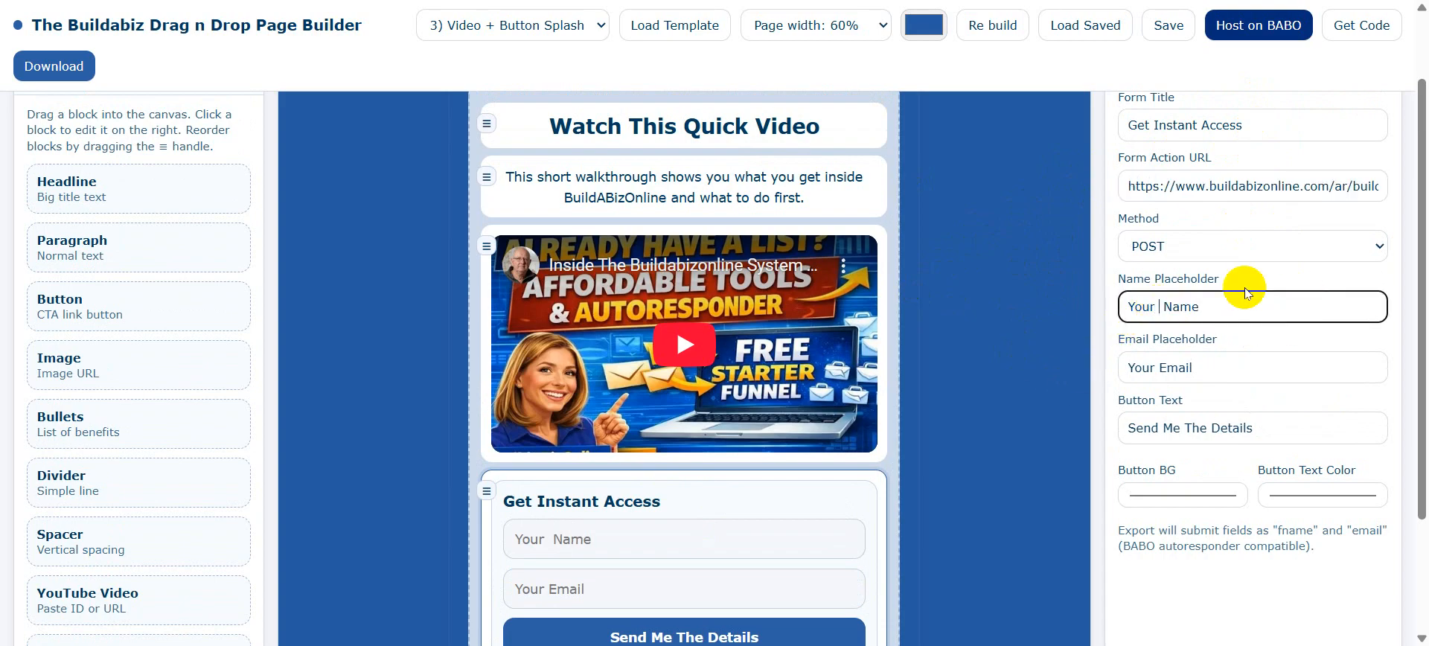
pyautogui.write('First')
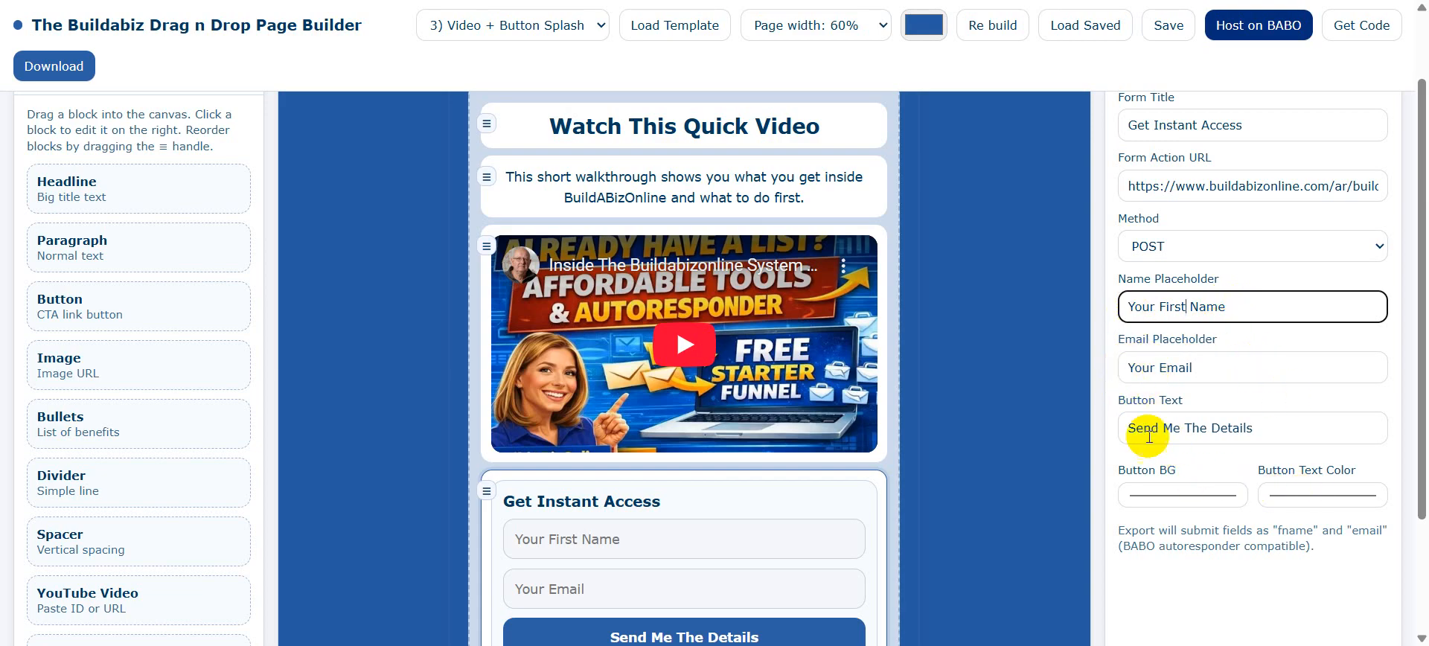
pyautogui.scroll(-1, 1382, 378)
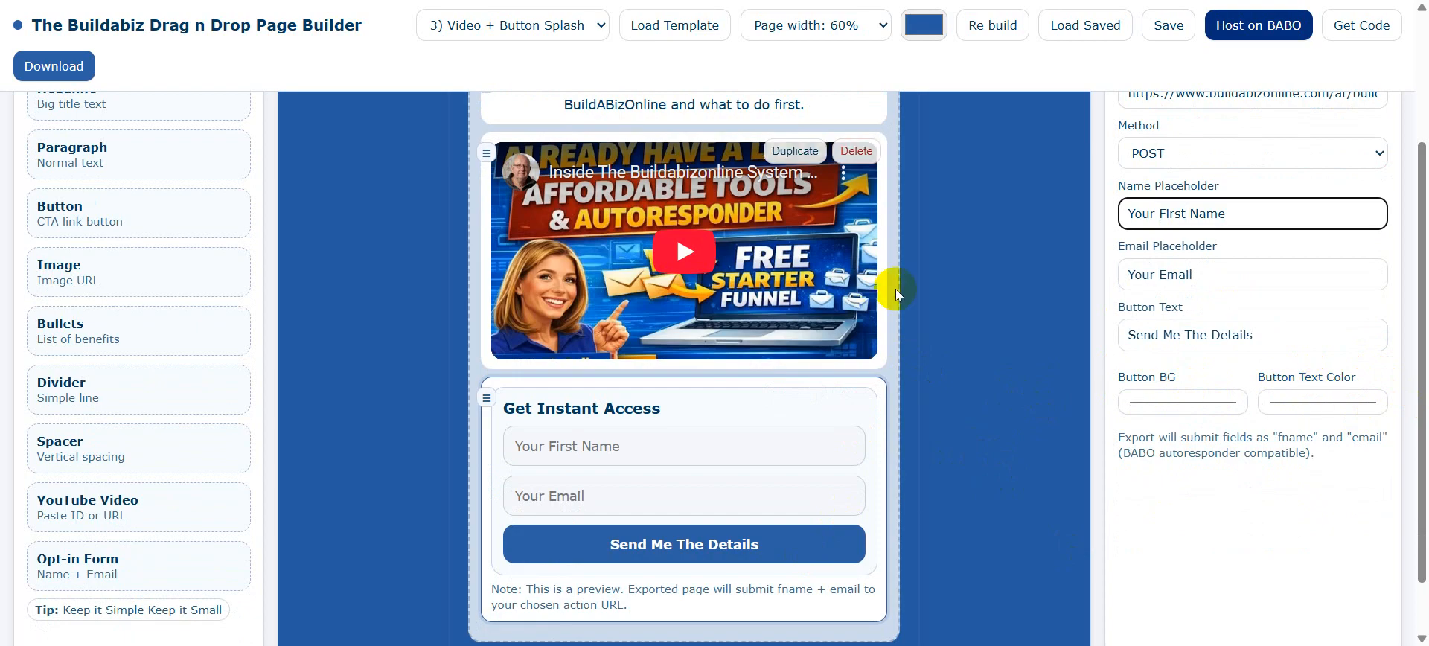
pyautogui.scroll(2, 985, 350)
pyautogui.scroll(-3, 991, 350)
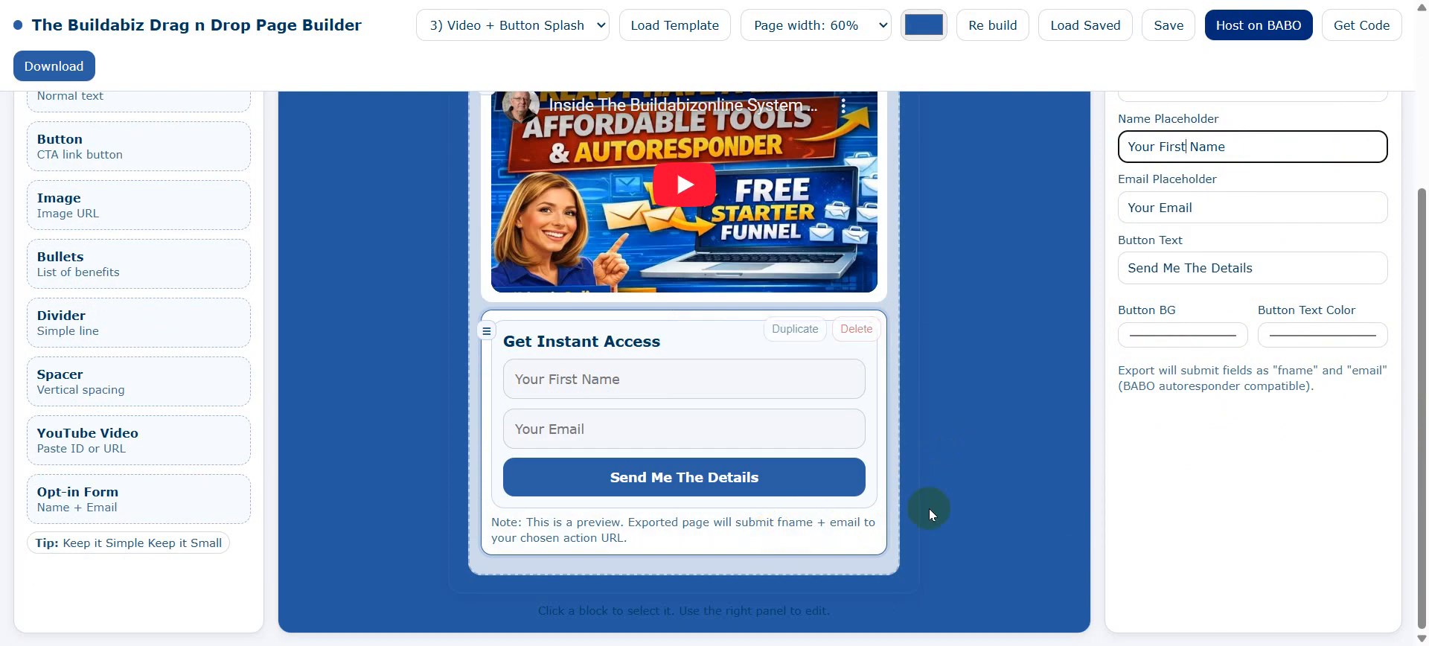
pyautogui.scroll(4, 971, 227)
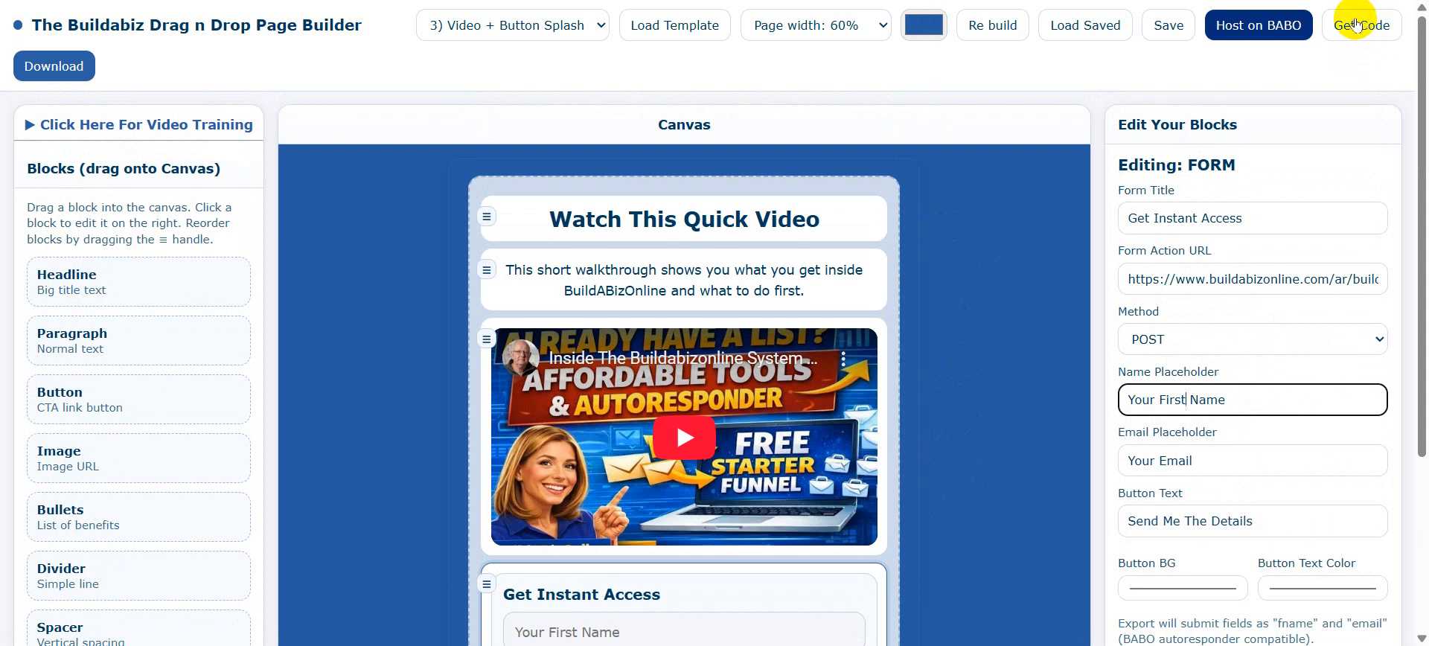
# Copy the page's full HTML from the Get Code view, confirm the alert, and close the view.
pyautogui.click(1367, 27)
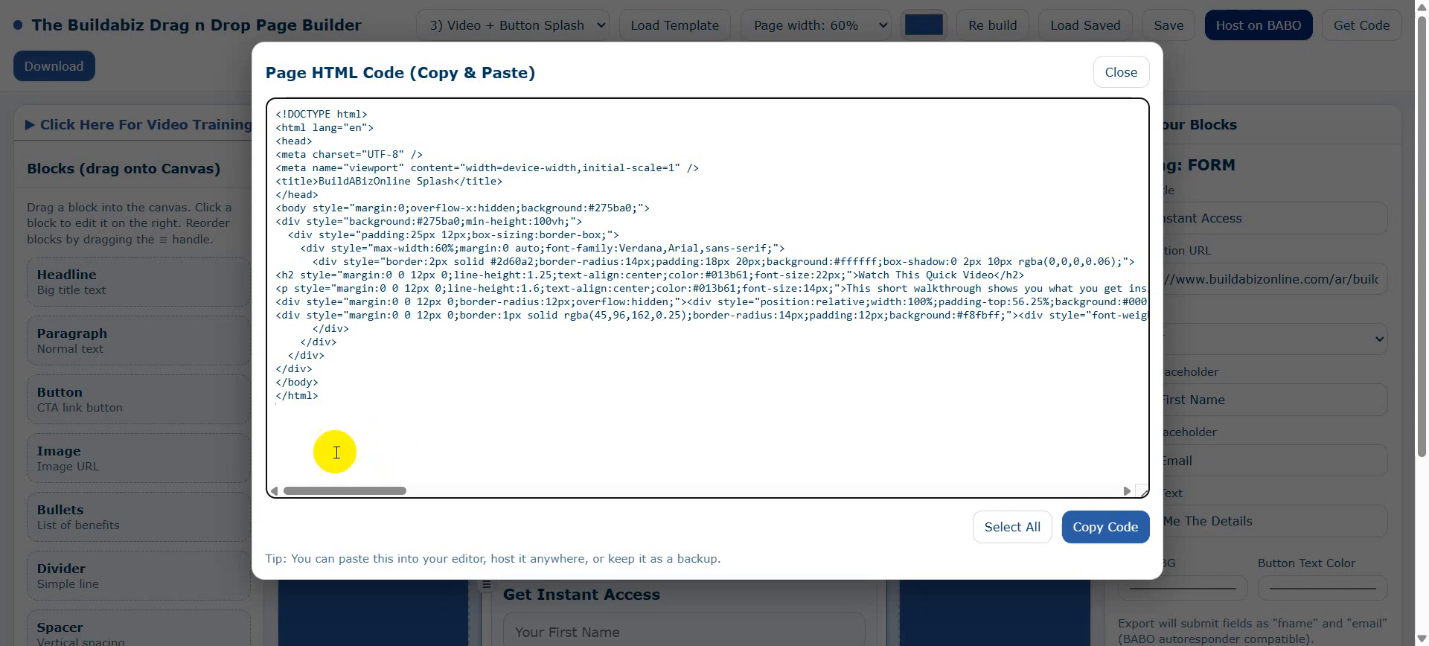
pyautogui.moveTo(321, 396); pyautogui.dragTo(241, 79)
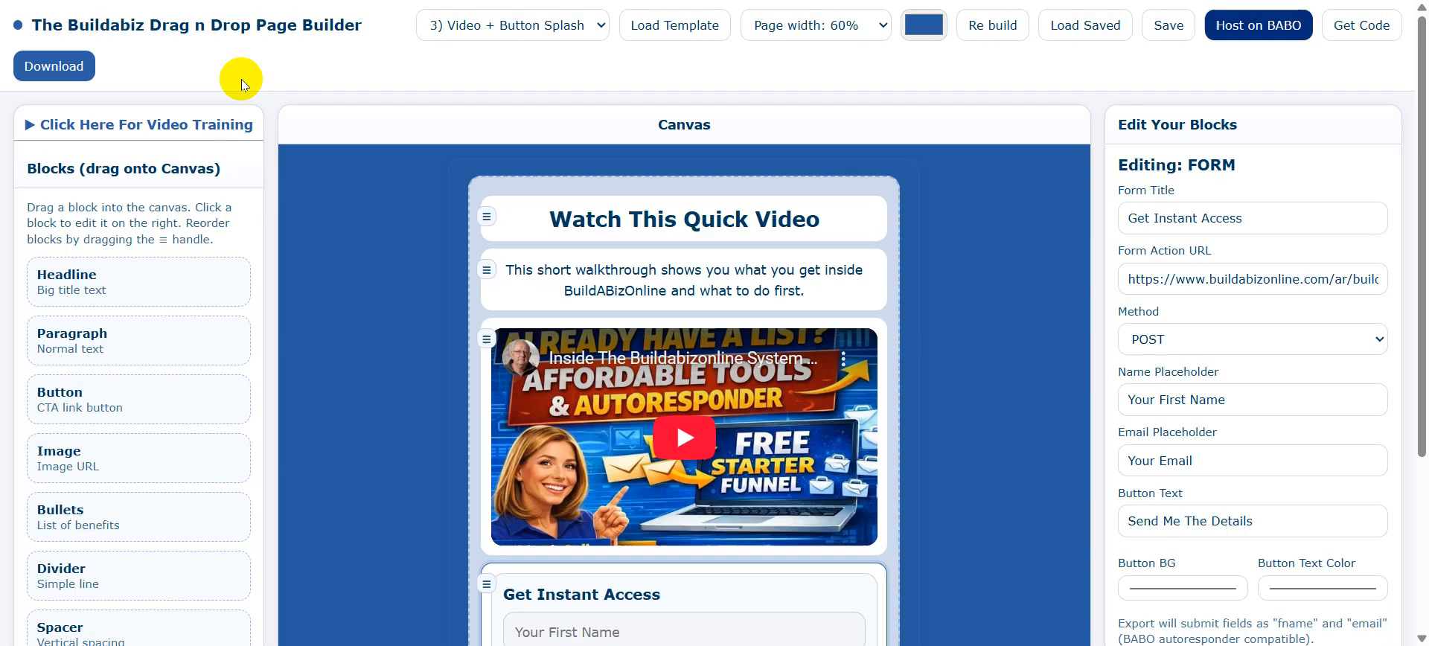
pyautogui.click(1361, 25)
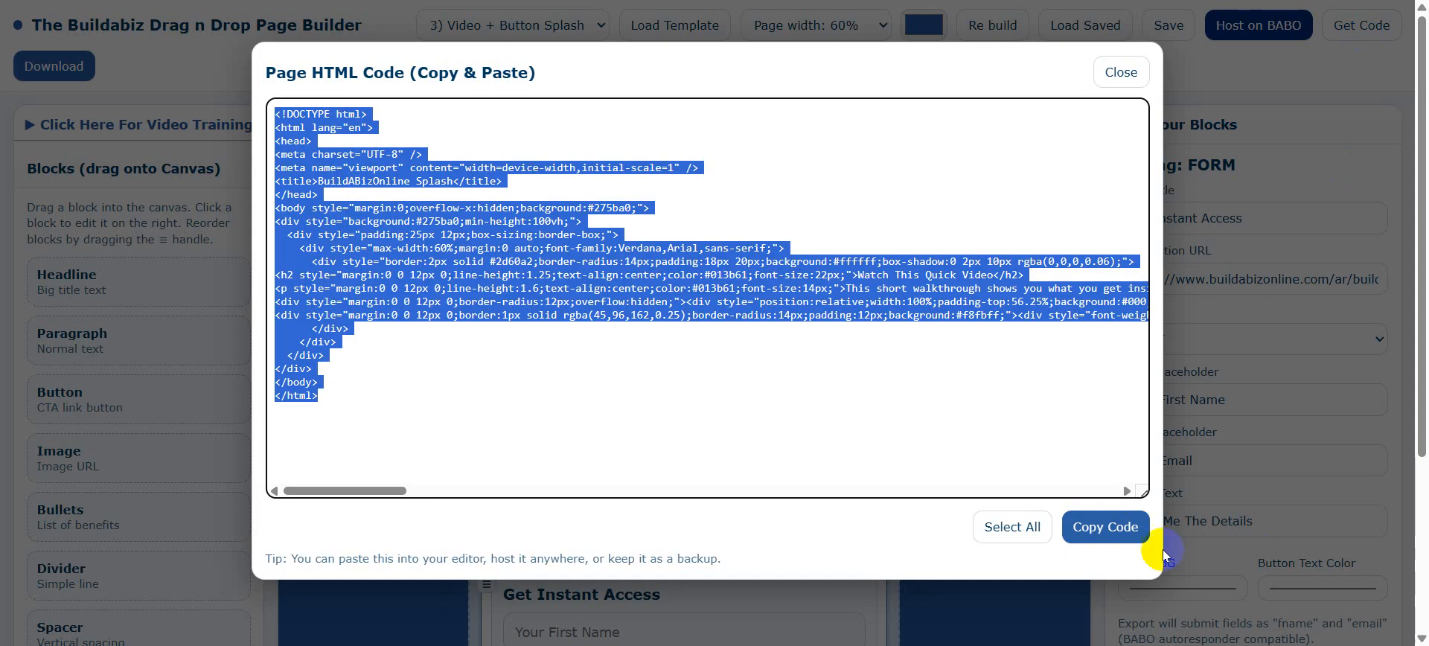
pyautogui.click(1100, 530)
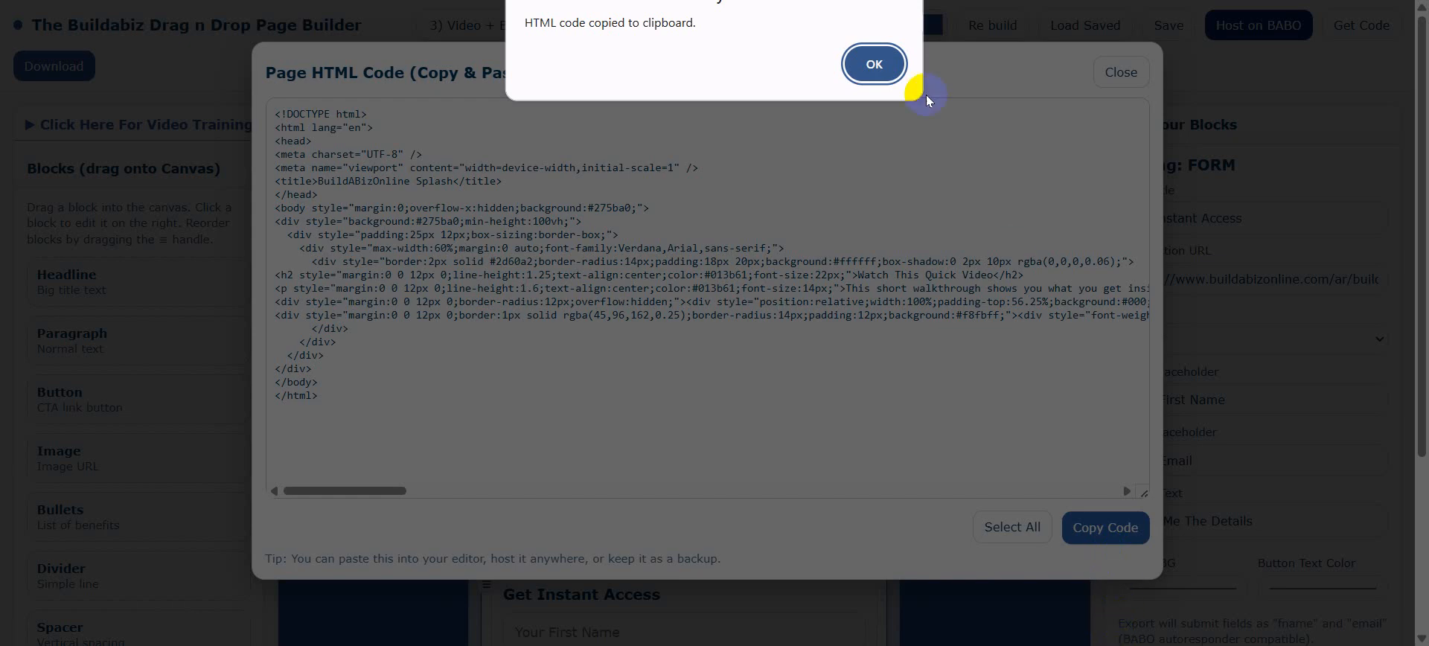
pyautogui.click(875, 64)
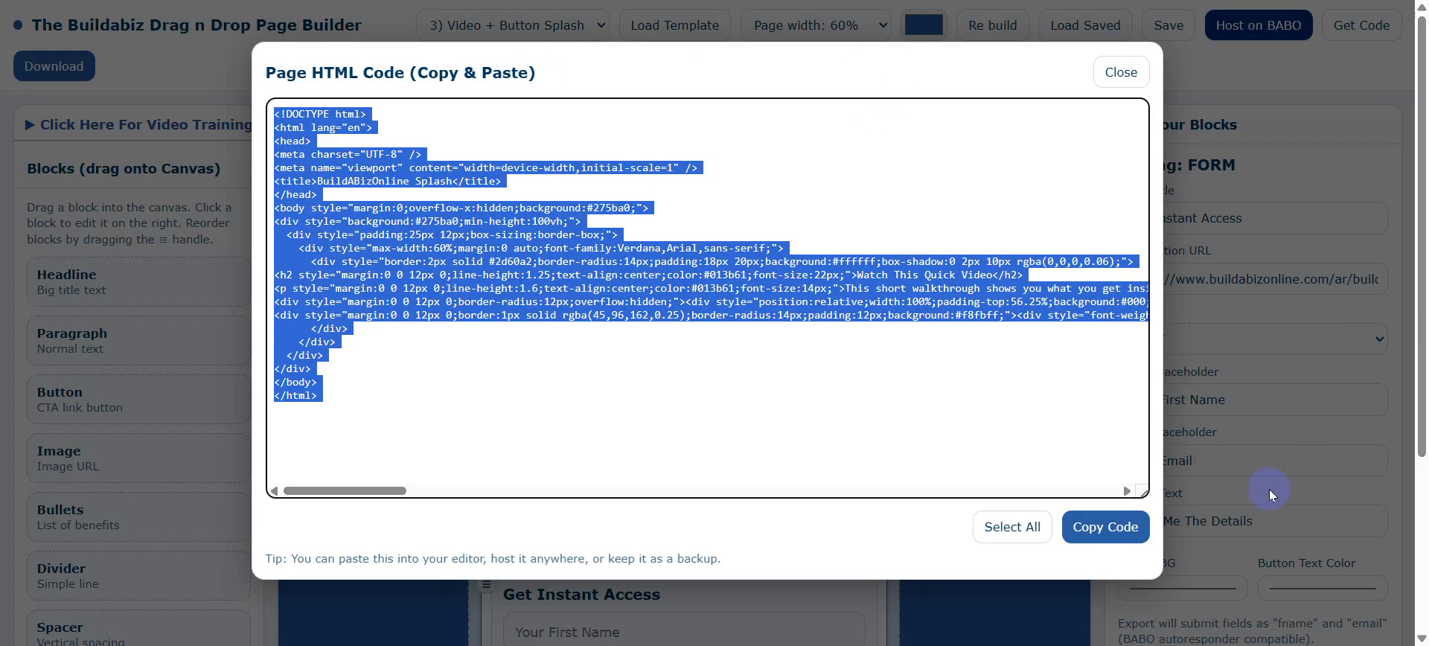
pyautogui.click(1122, 73)
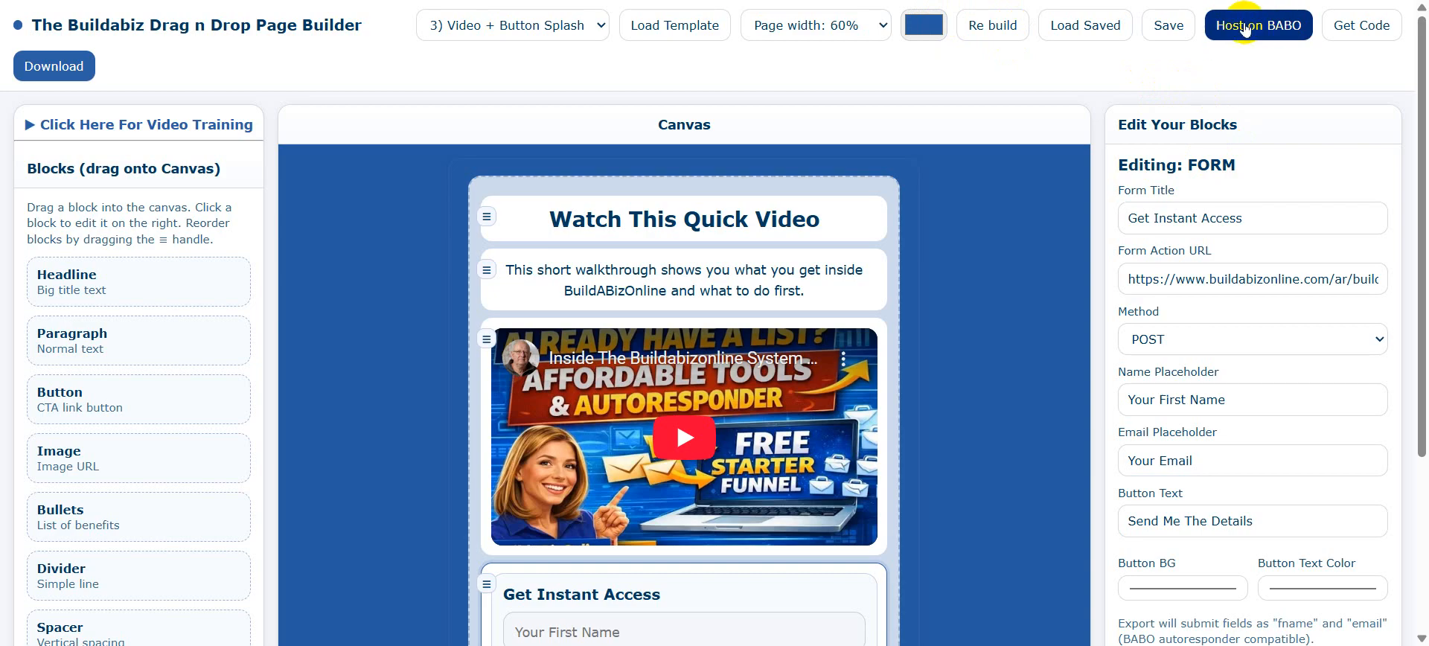
# Paste the copied page HTML into the Host My Page code box.
pyautogui.click(1258, 44)
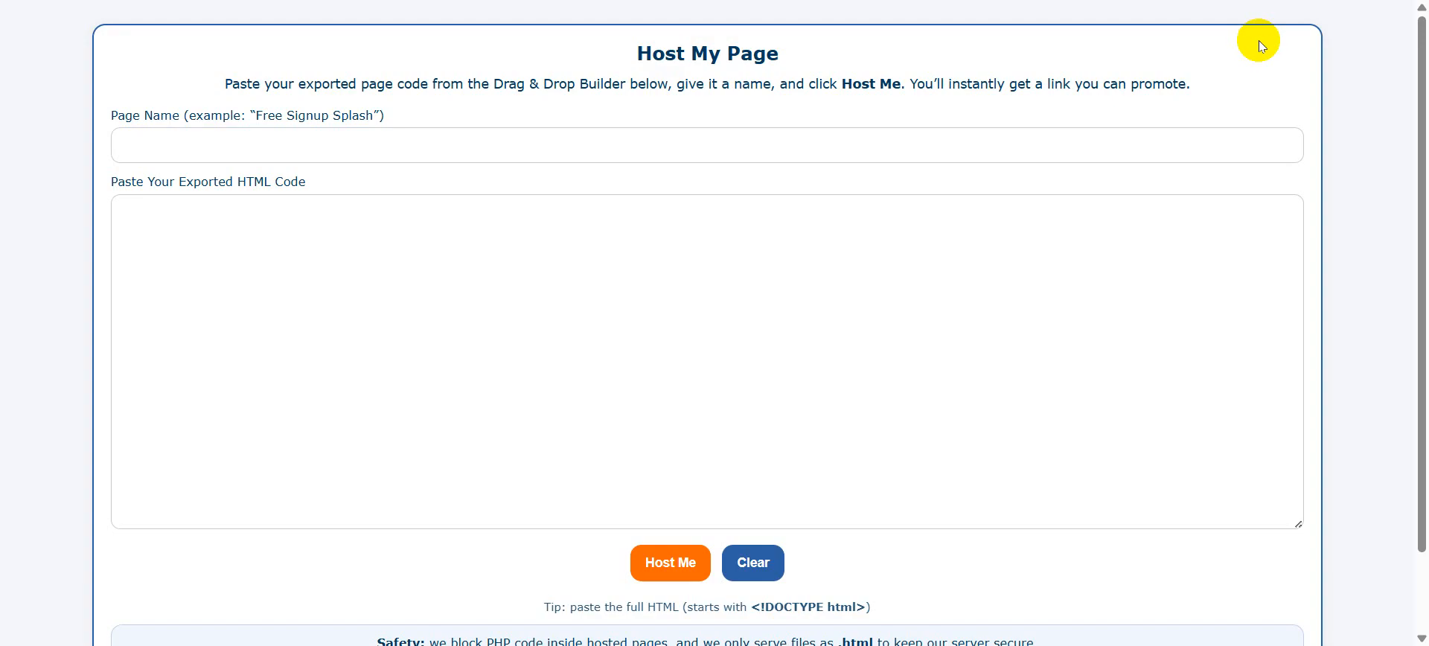
pyautogui.rightClick(190, 239)
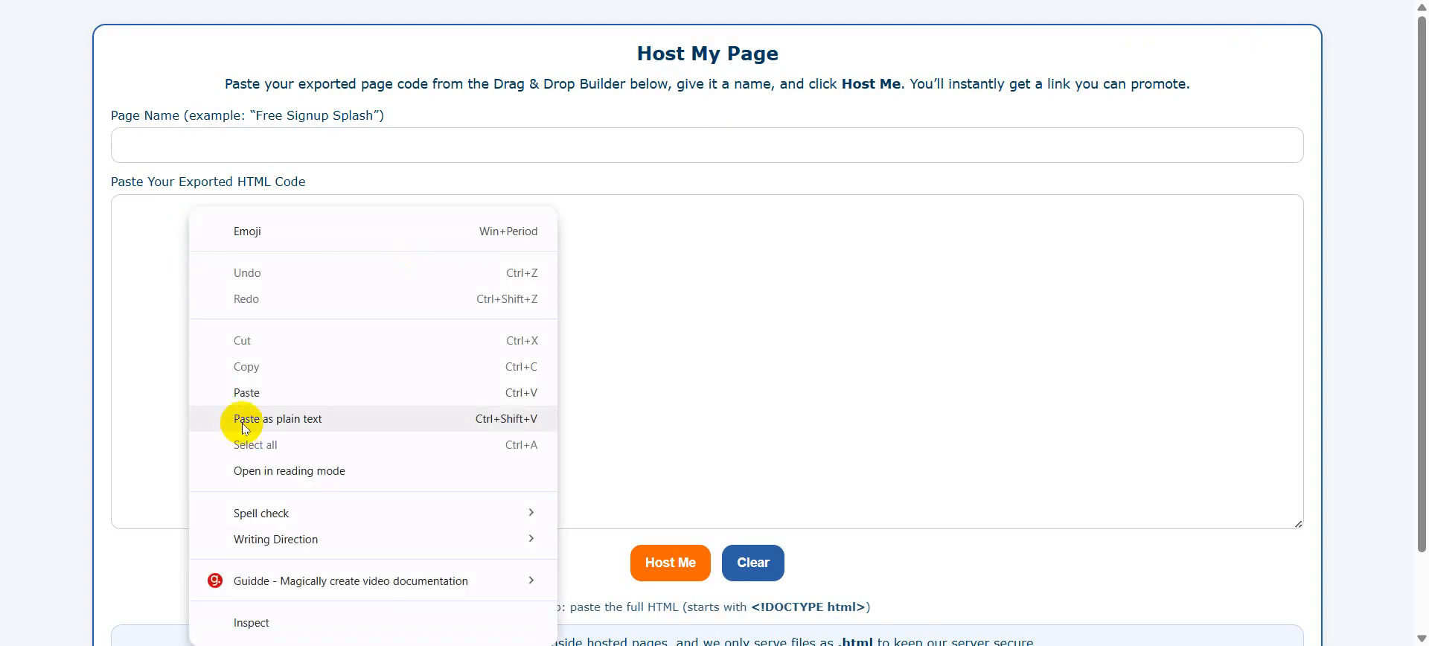
pyautogui.click(242, 392)
# Name the page 'Video and Capture Form Demo' and host it.
pyautogui.click(140, 141)
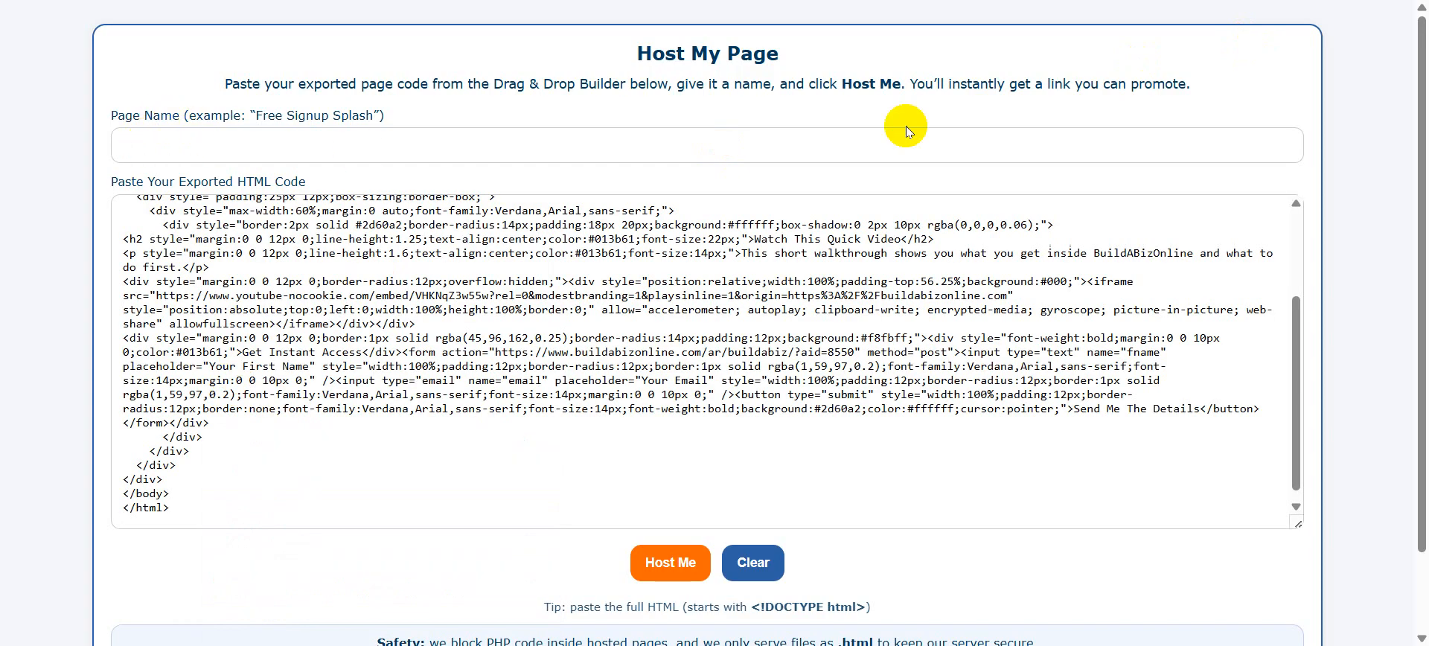
pyautogui.write('Video and Cap')
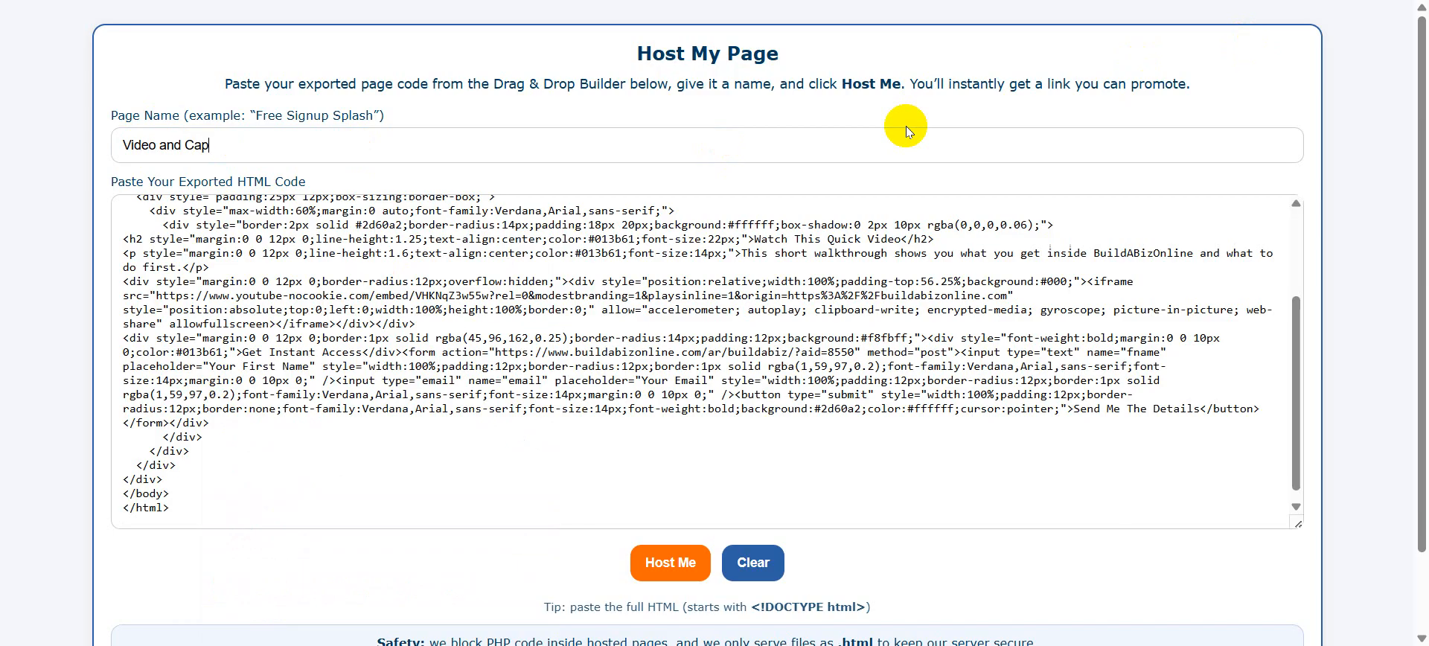
pyautogui.write('ture Form Demo')
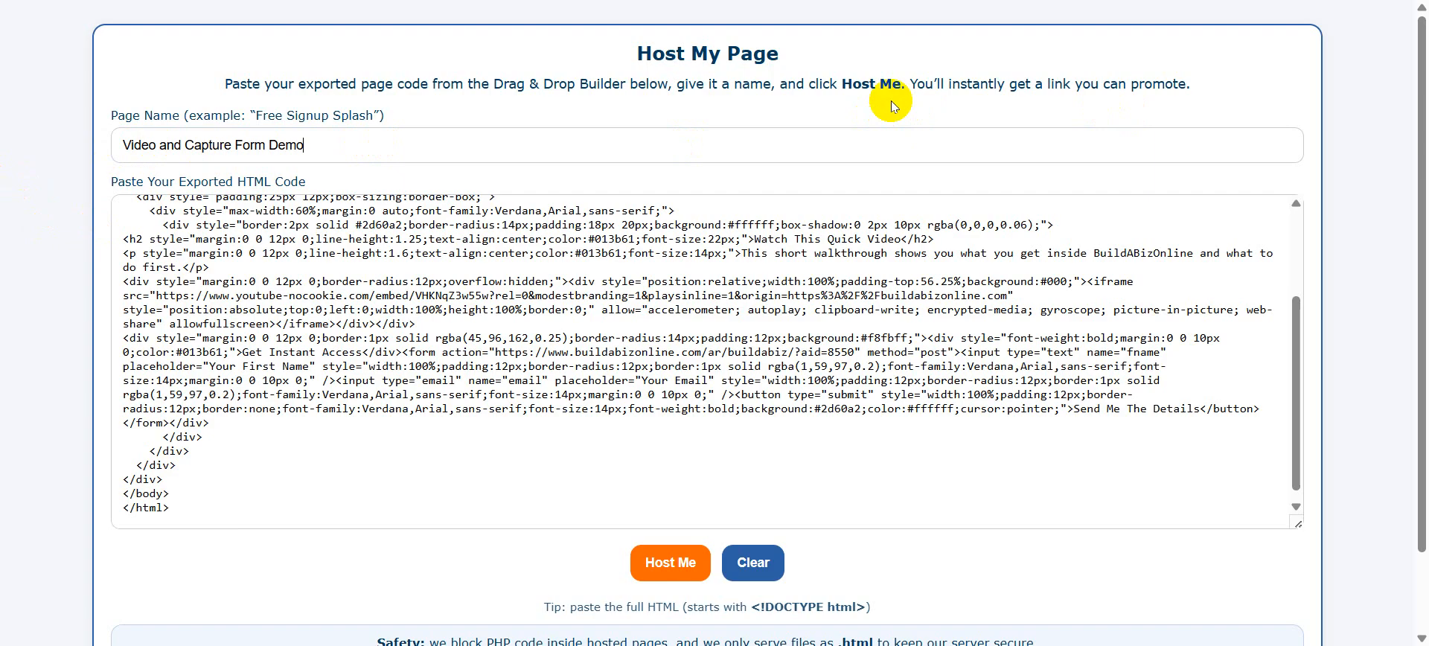
pyautogui.click(668, 563)
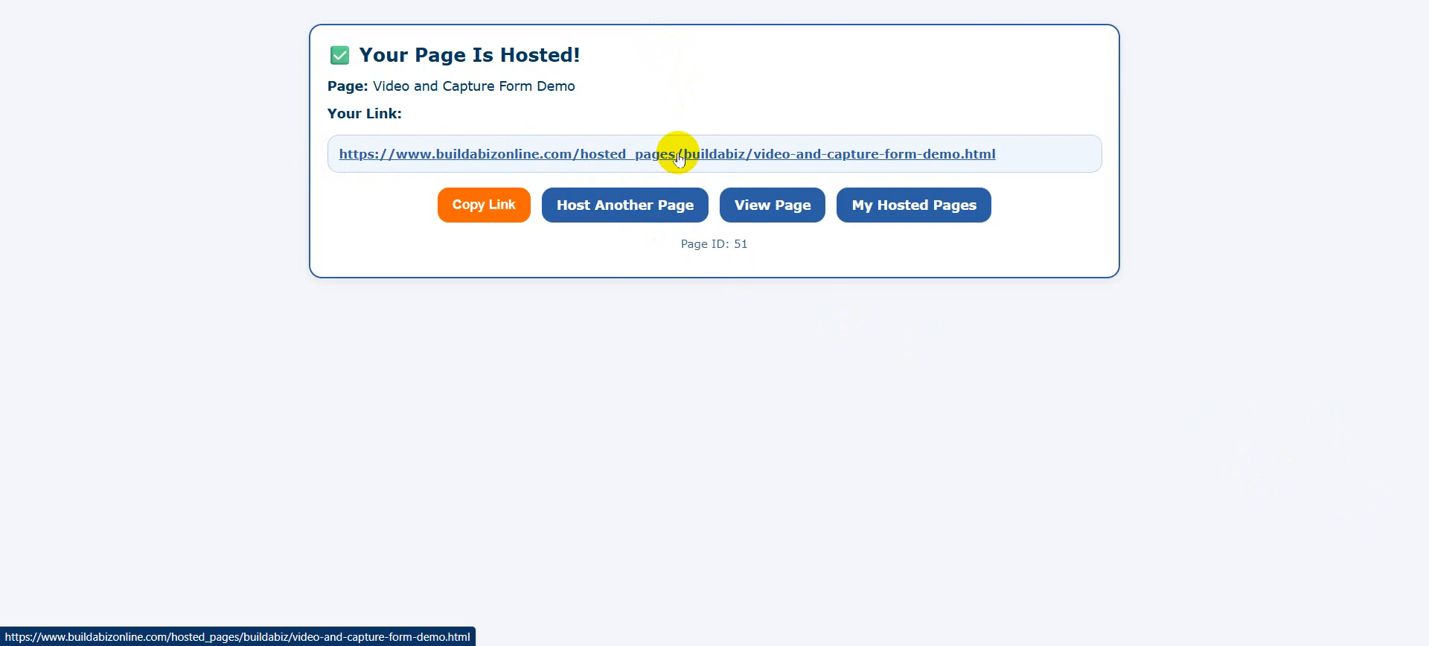
# Open the hosted page link and review the live heading, video and signup form.
pyautogui.click(719, 158)
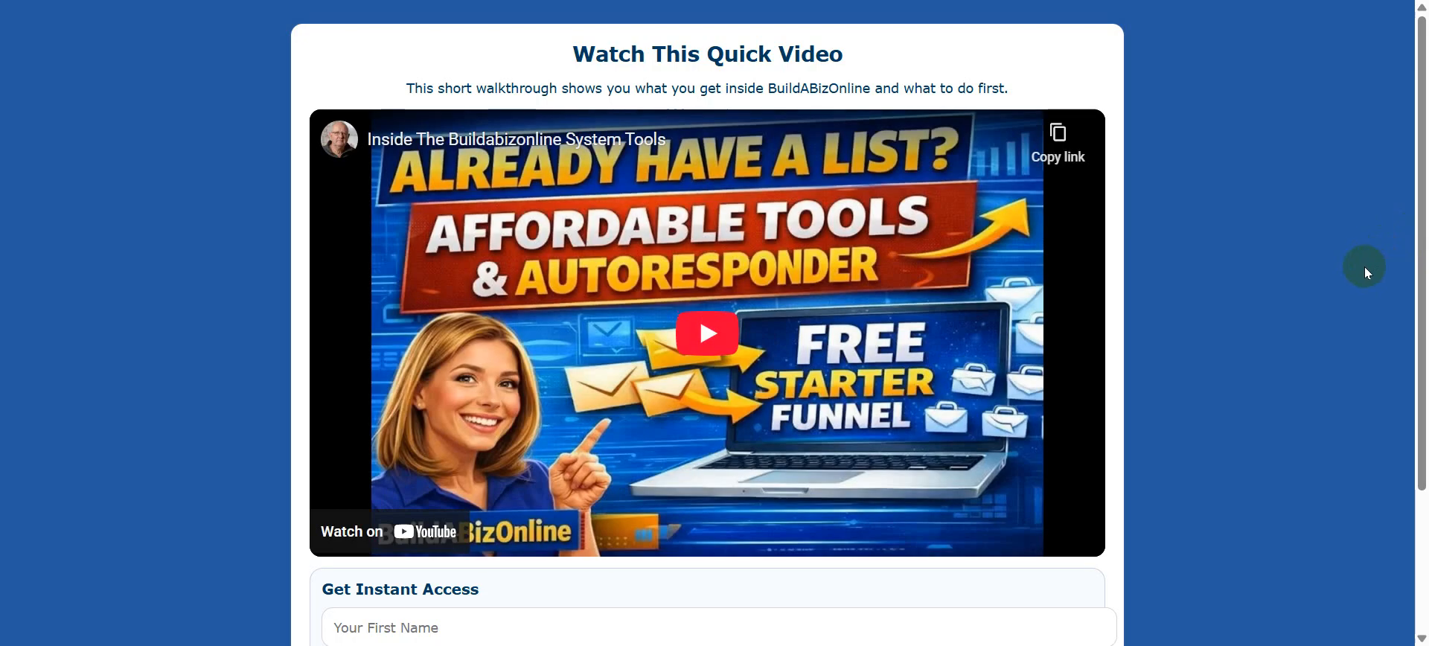
pyautogui.scroll(-3, 1283, 258)
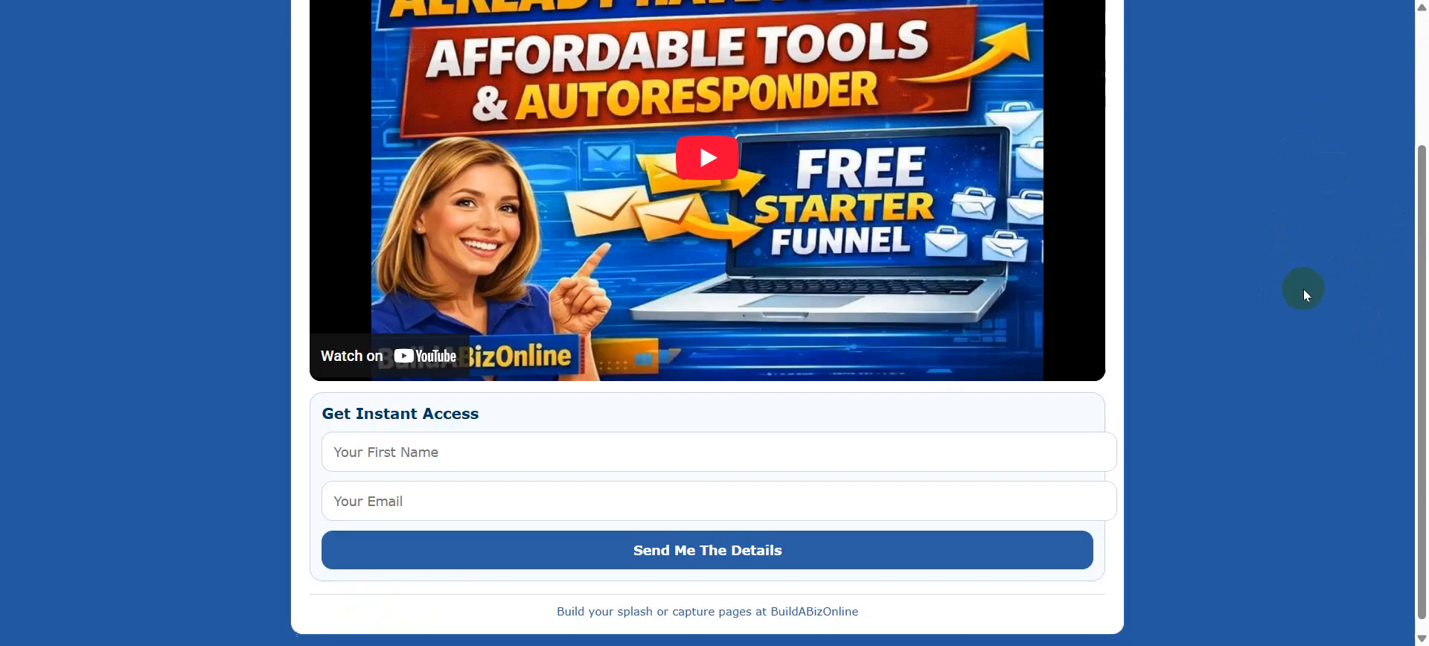
pyautogui.scroll(3, 1303, 289)
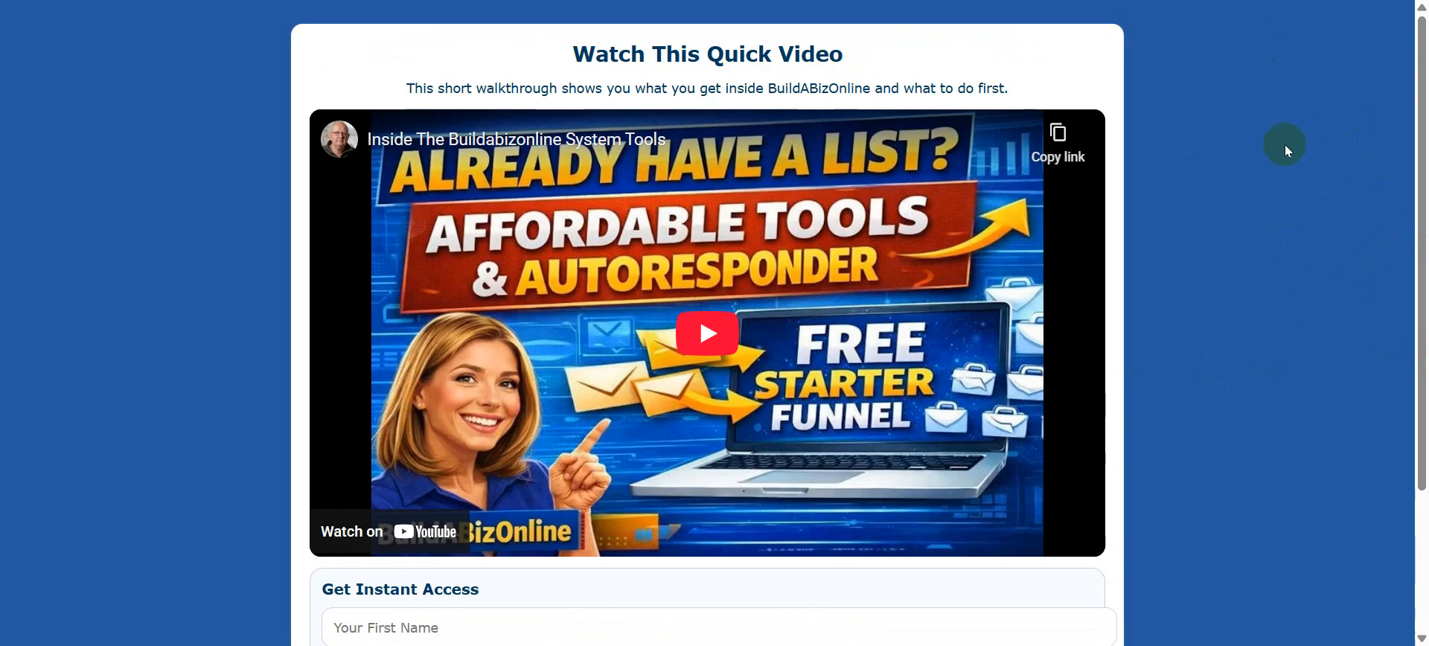
pyautogui.scroll(-3, 1285, 144)
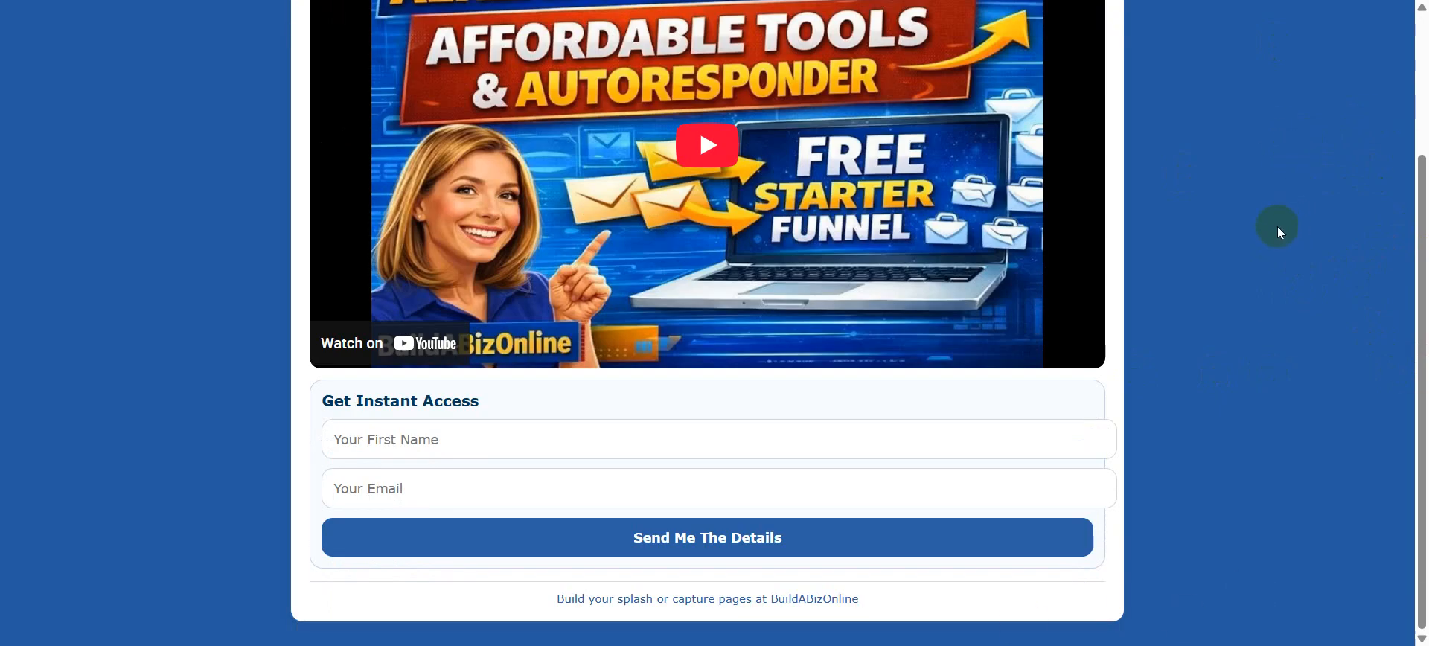
pyautogui.scroll(3, 1275, 230)
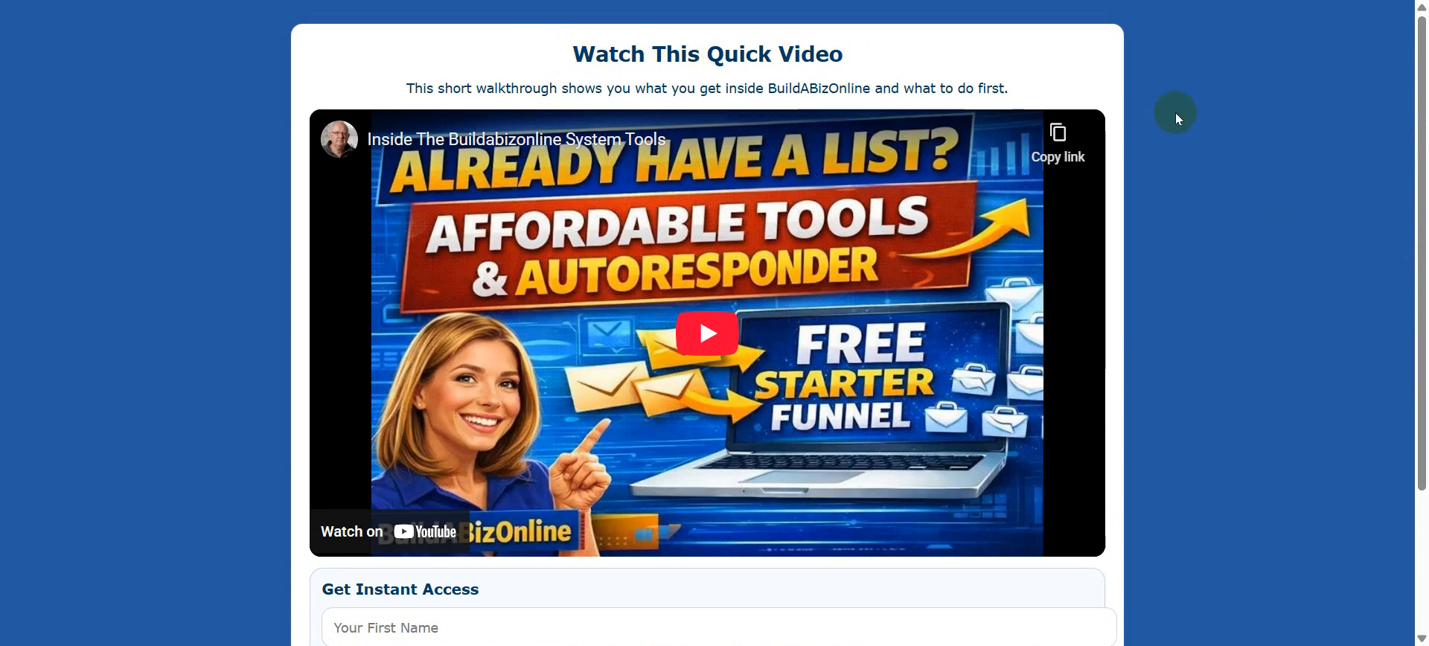
pyautogui.scroll(-3, 1191, 164)
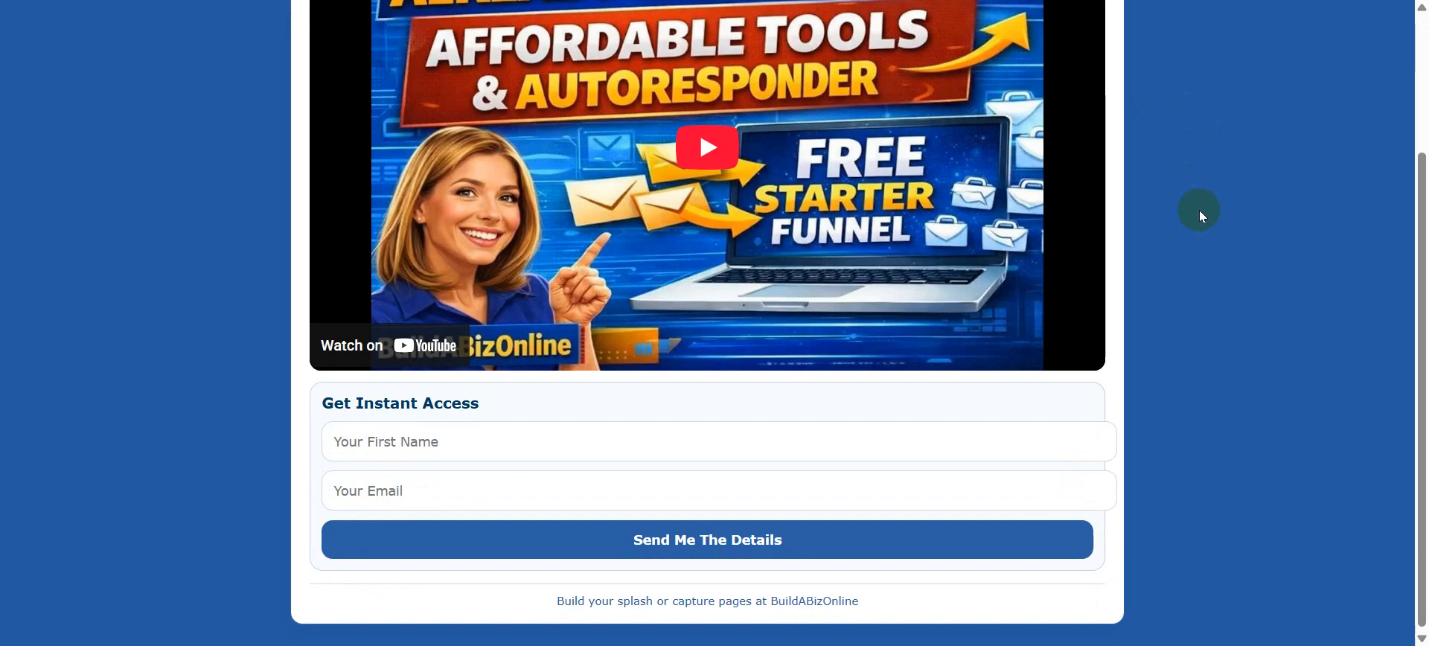
# Fill the signup form with a test first name and e-mail address, then submit it.
pyautogui.click(428, 440)
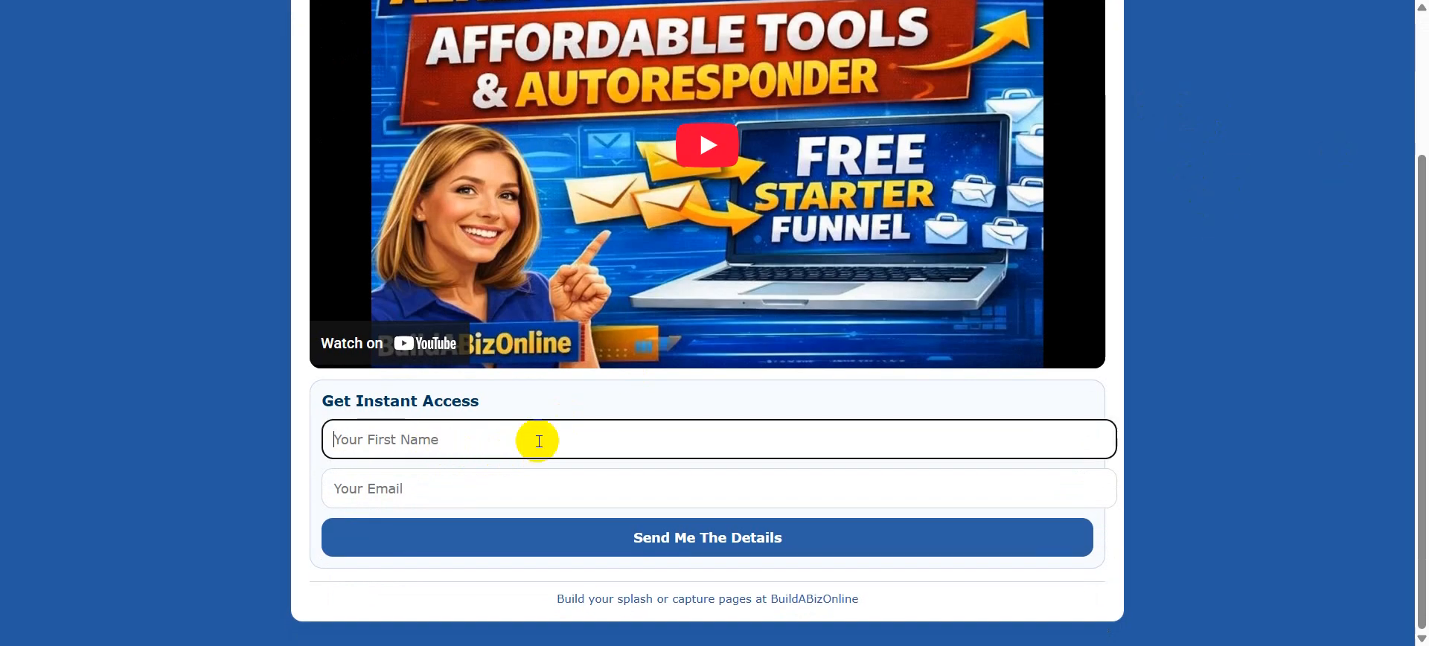
pyautogui.write('Dave')
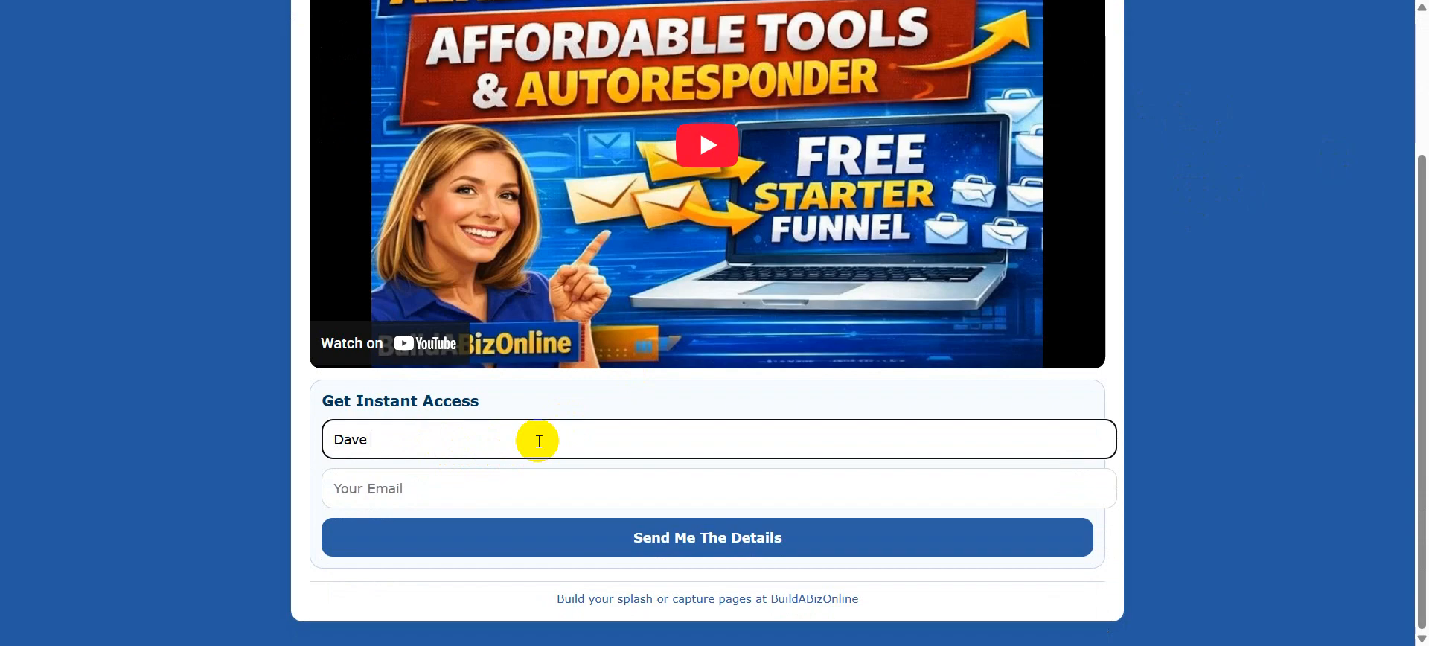
pyautogui.click(394, 484)
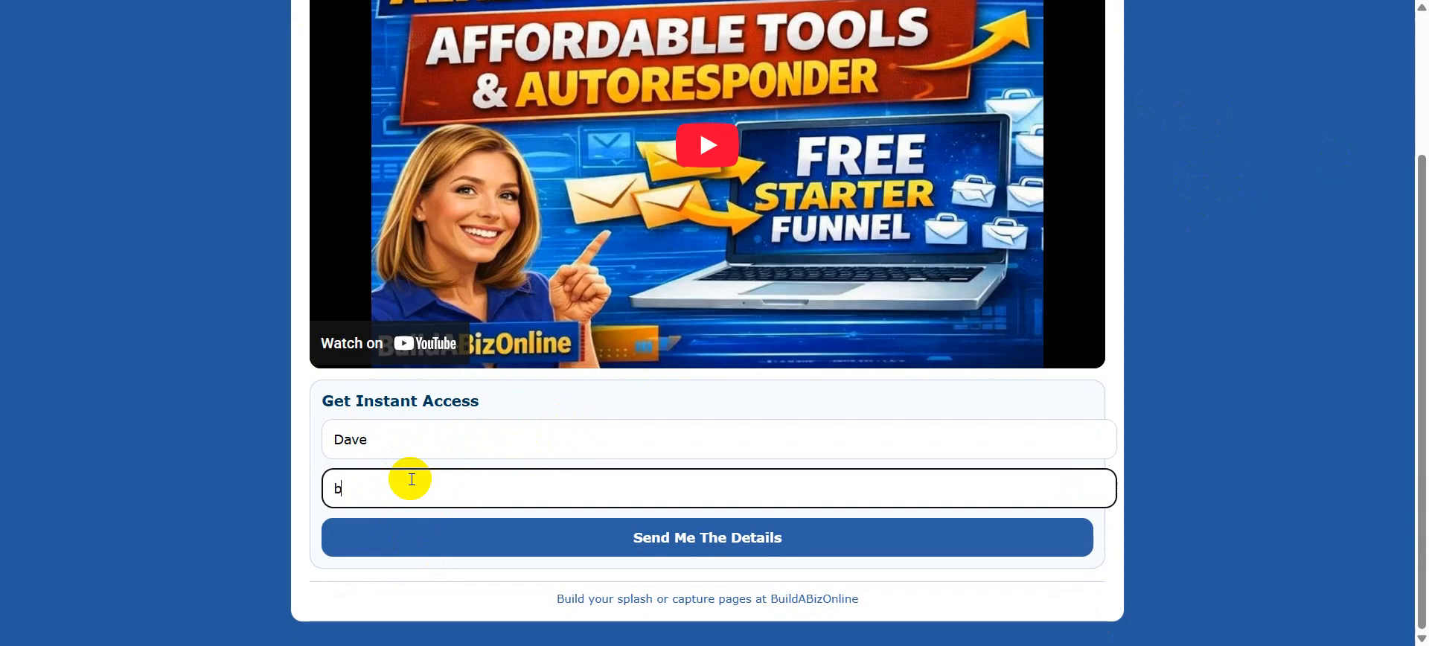
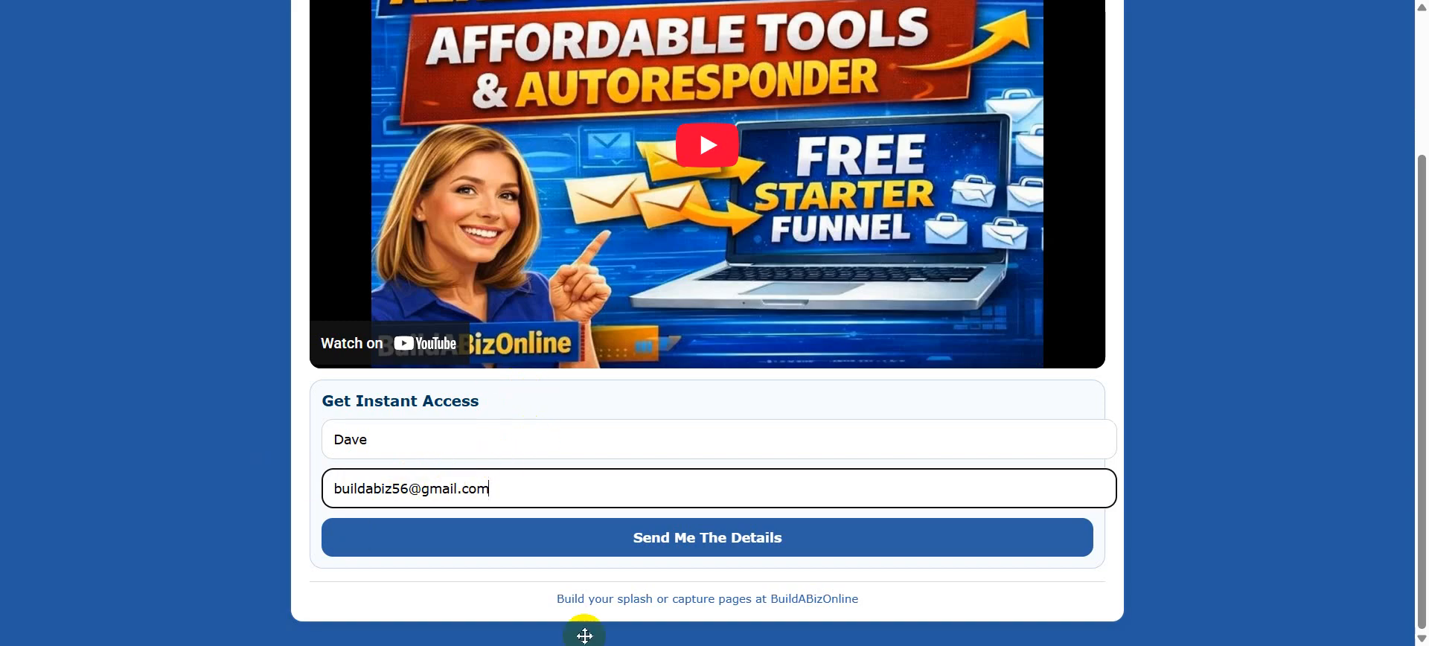
pyautogui.click(691, 542)
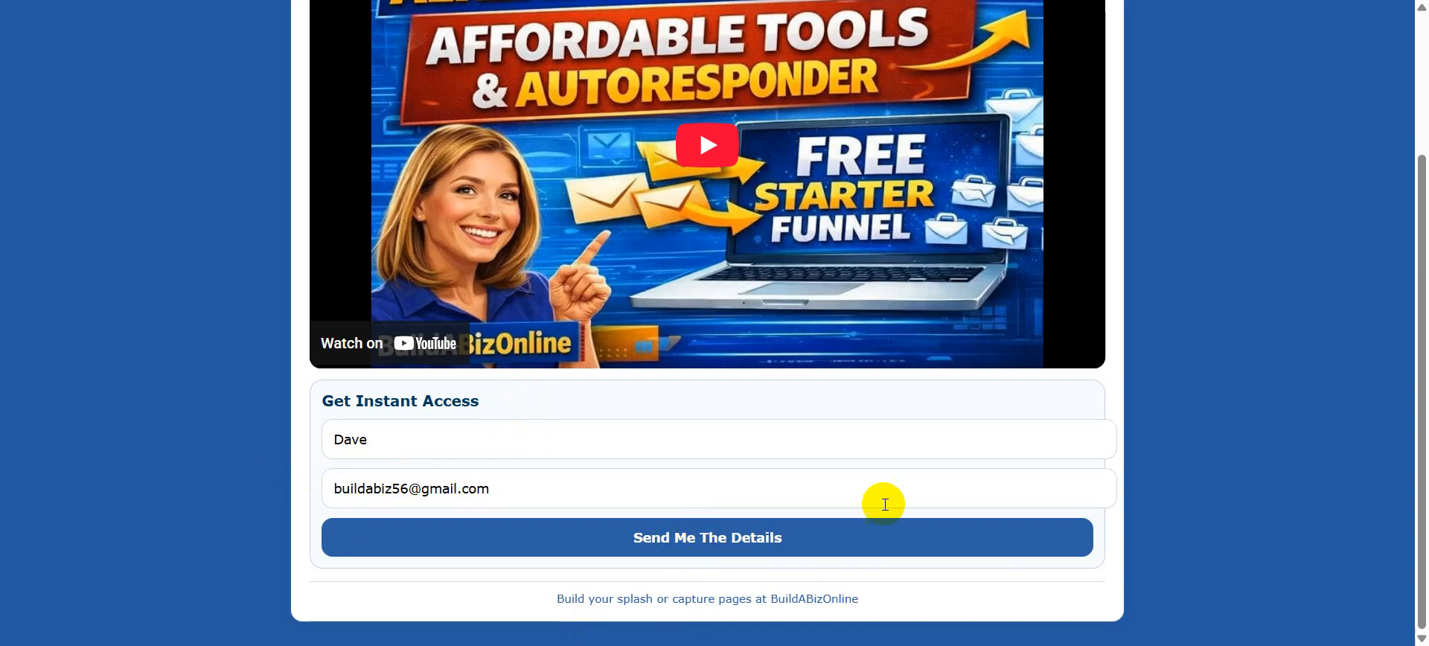